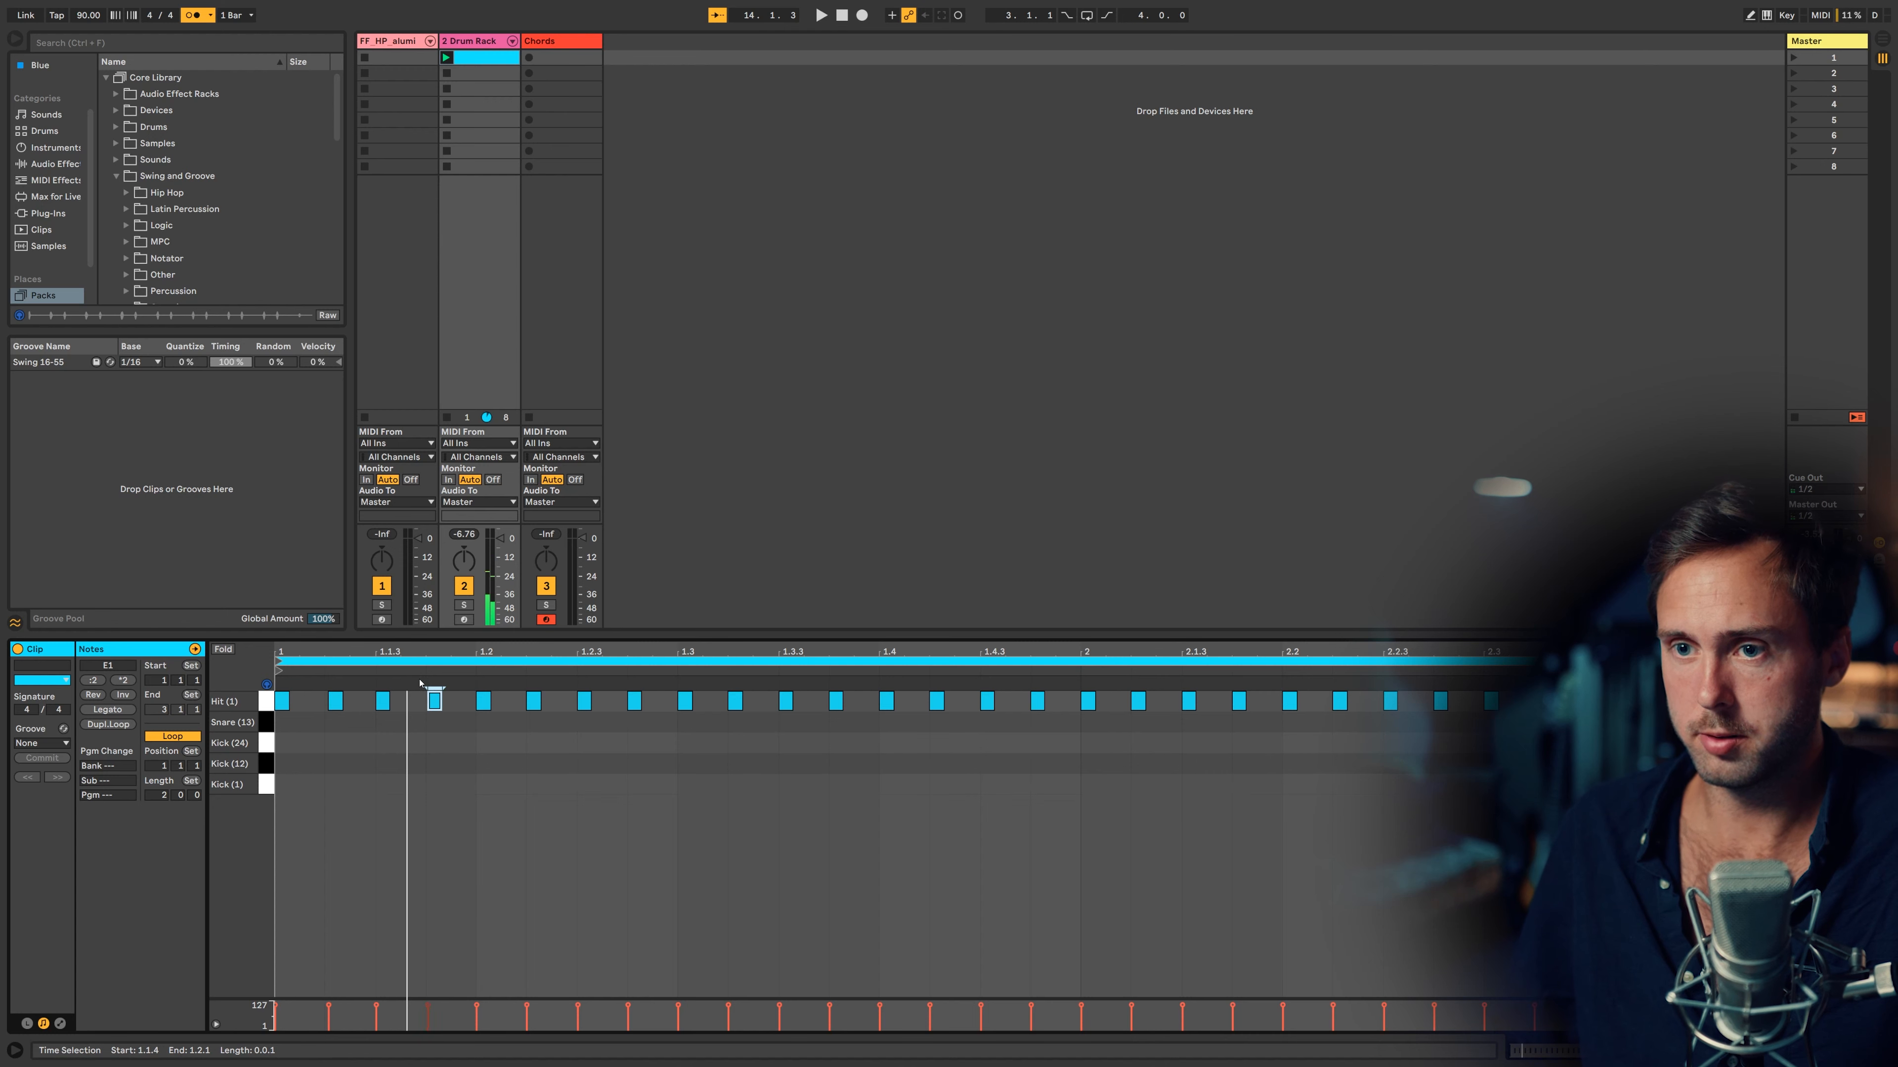
Nudge the second and fourth sixteenth hits of beat 2 in the blue clip late, pushing the fourth one further
left_click(535, 694)
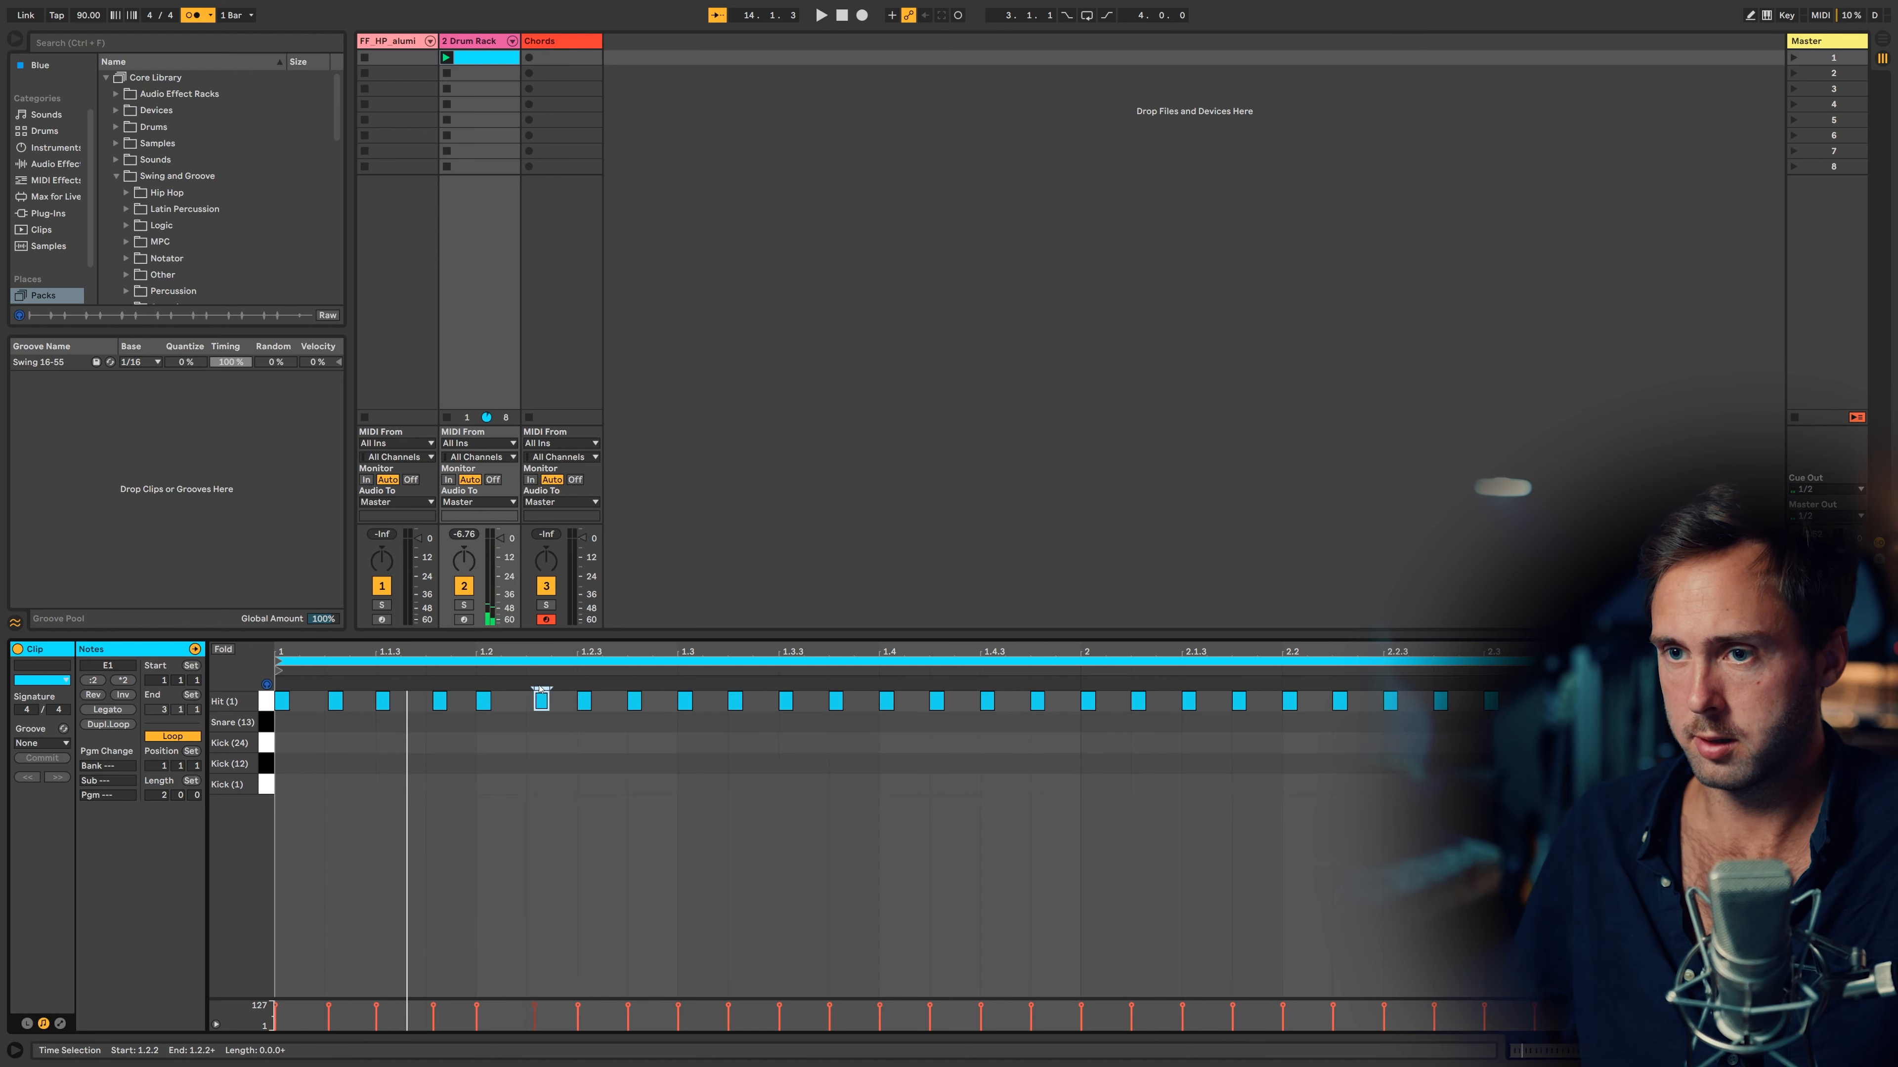
left_click(635, 700)
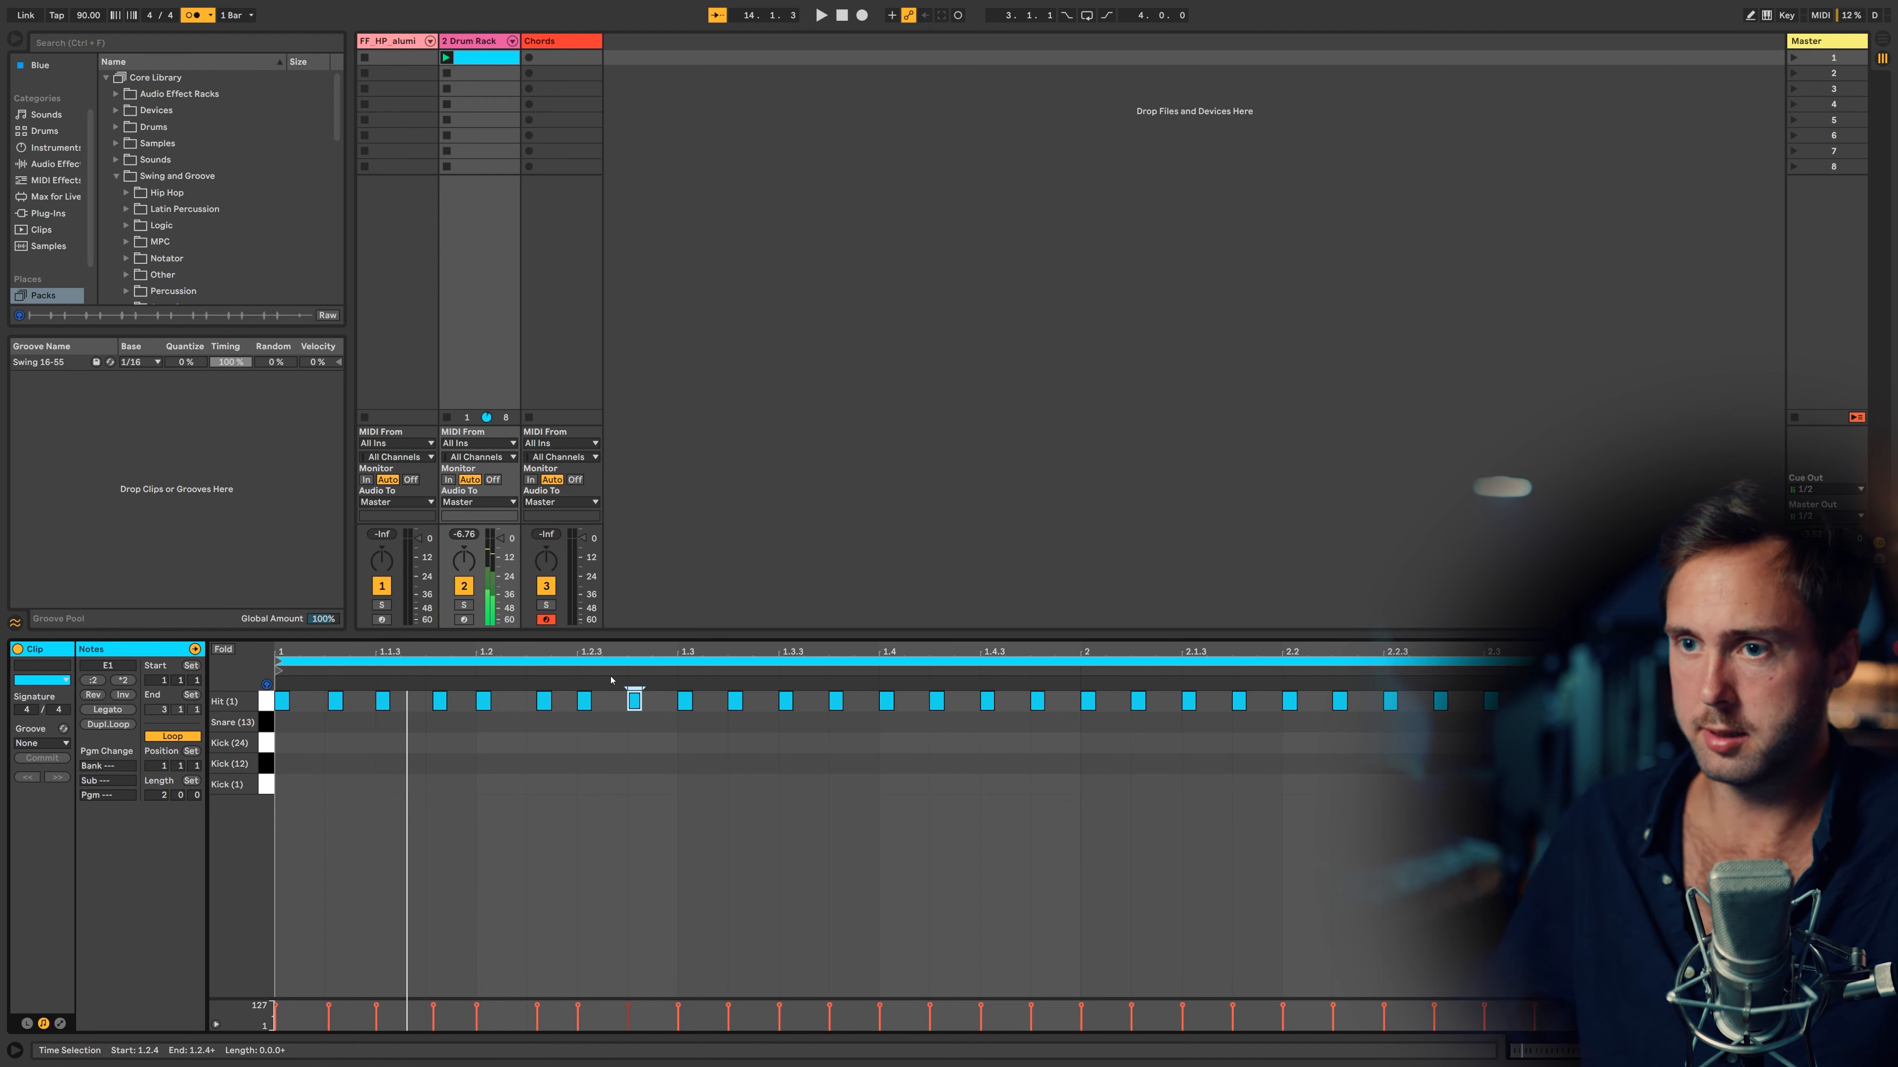
key("alt+Right")
key("alt+Right")
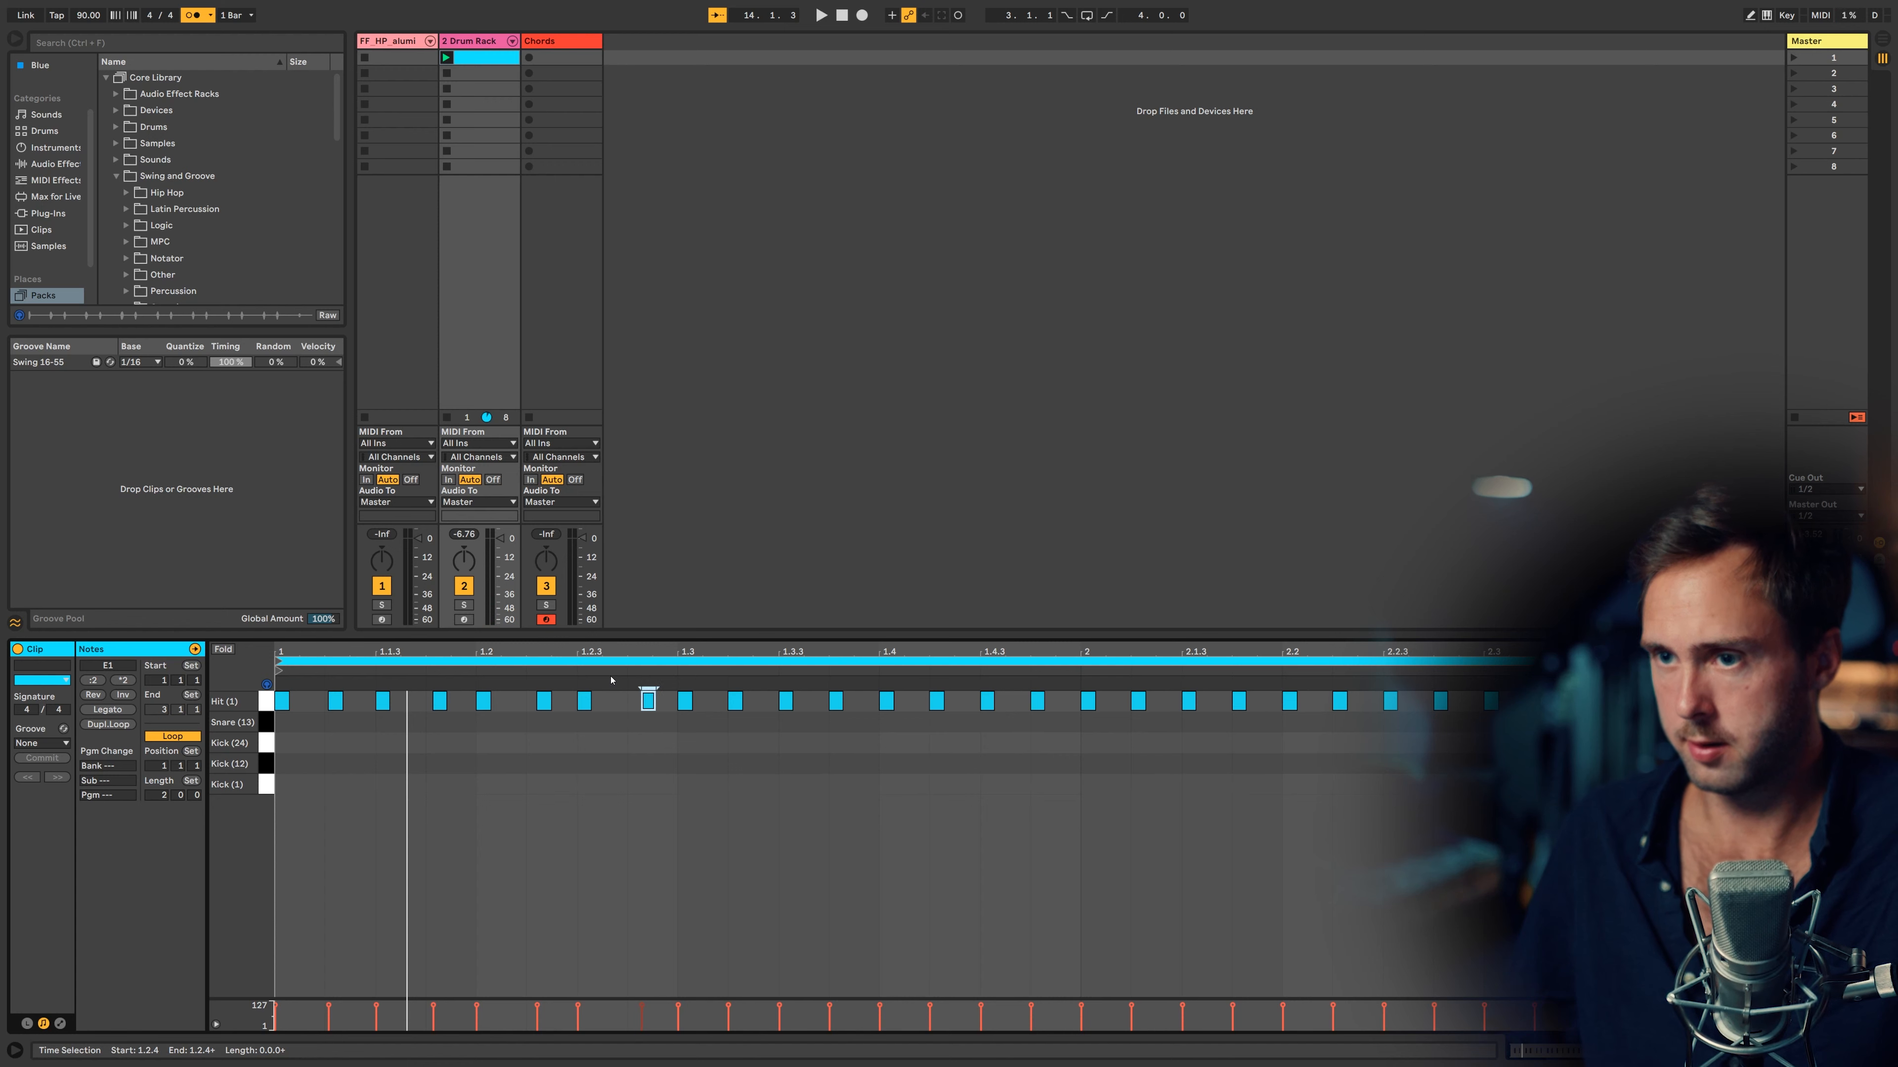
Nudge the second and fourth sixteenth hits in beats 3 and 4 of the blue clip's first bar slightly late
left_click(736, 700)
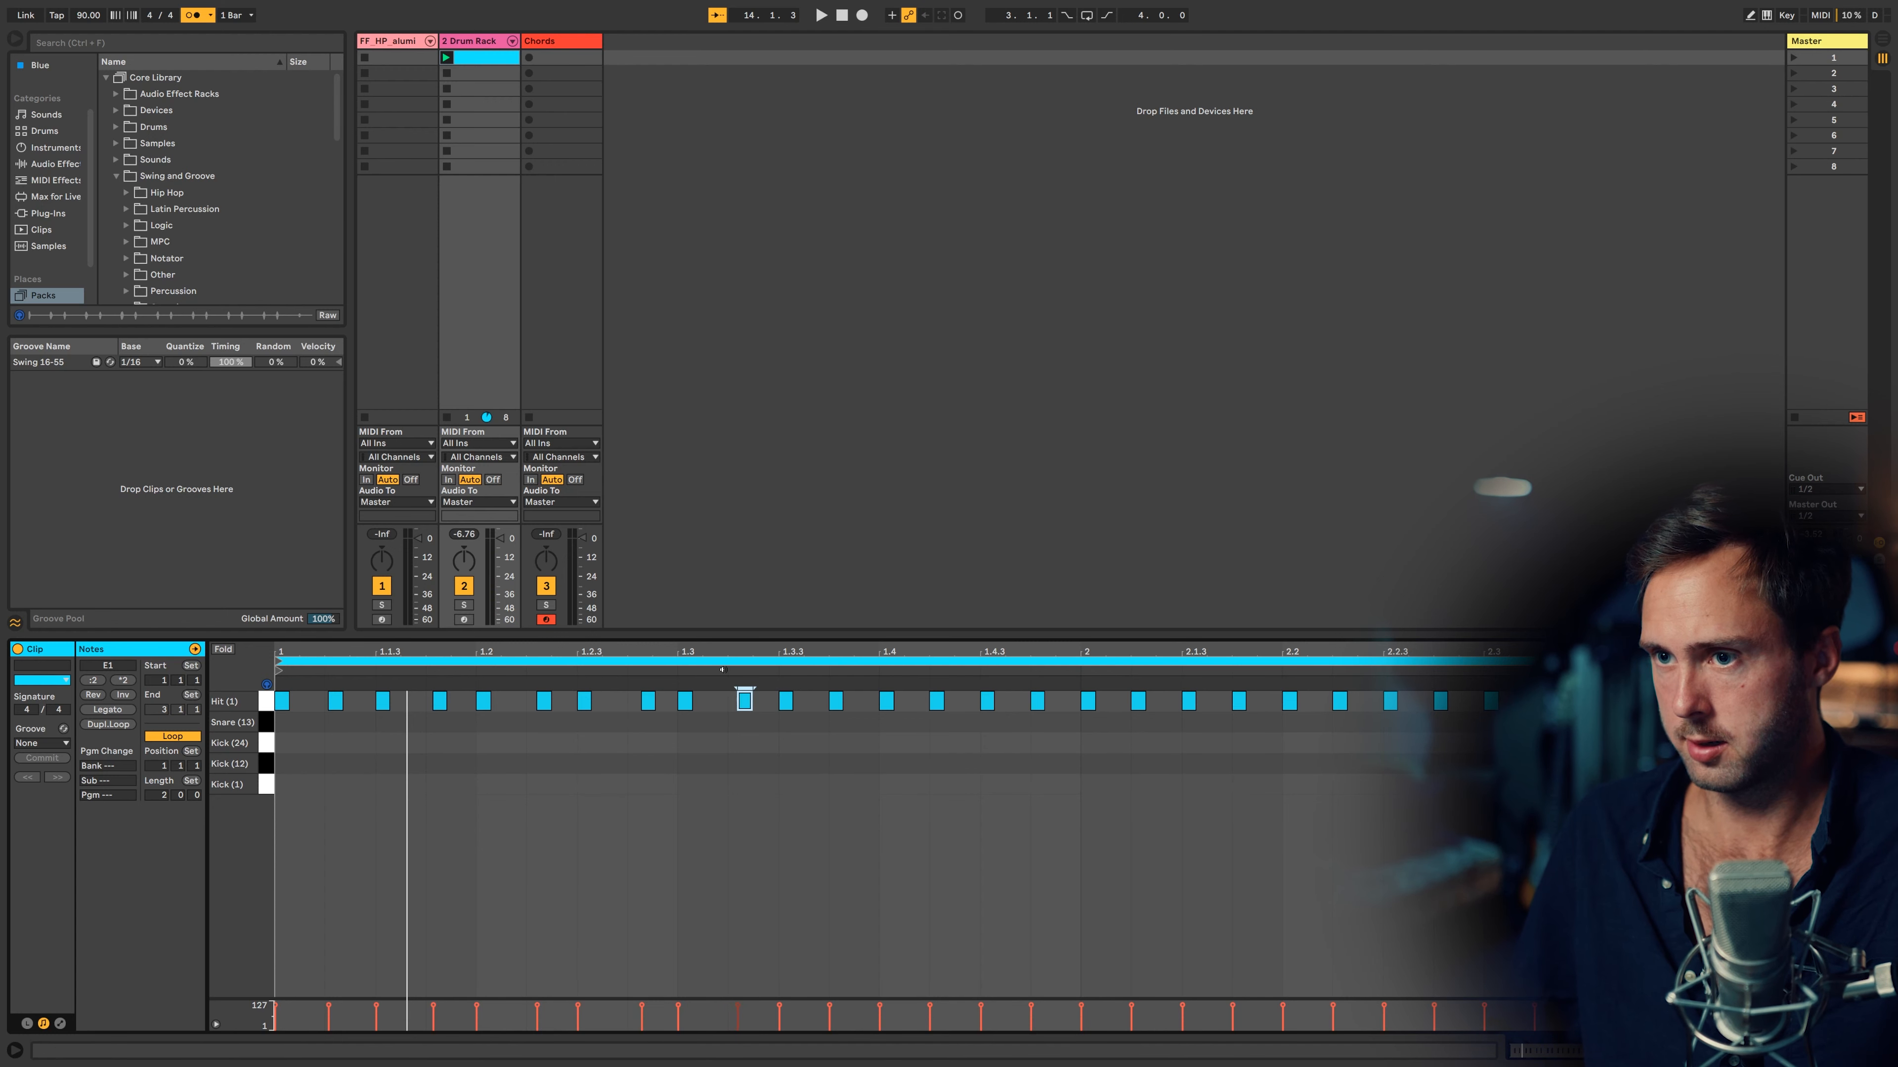
left_click(833, 702)
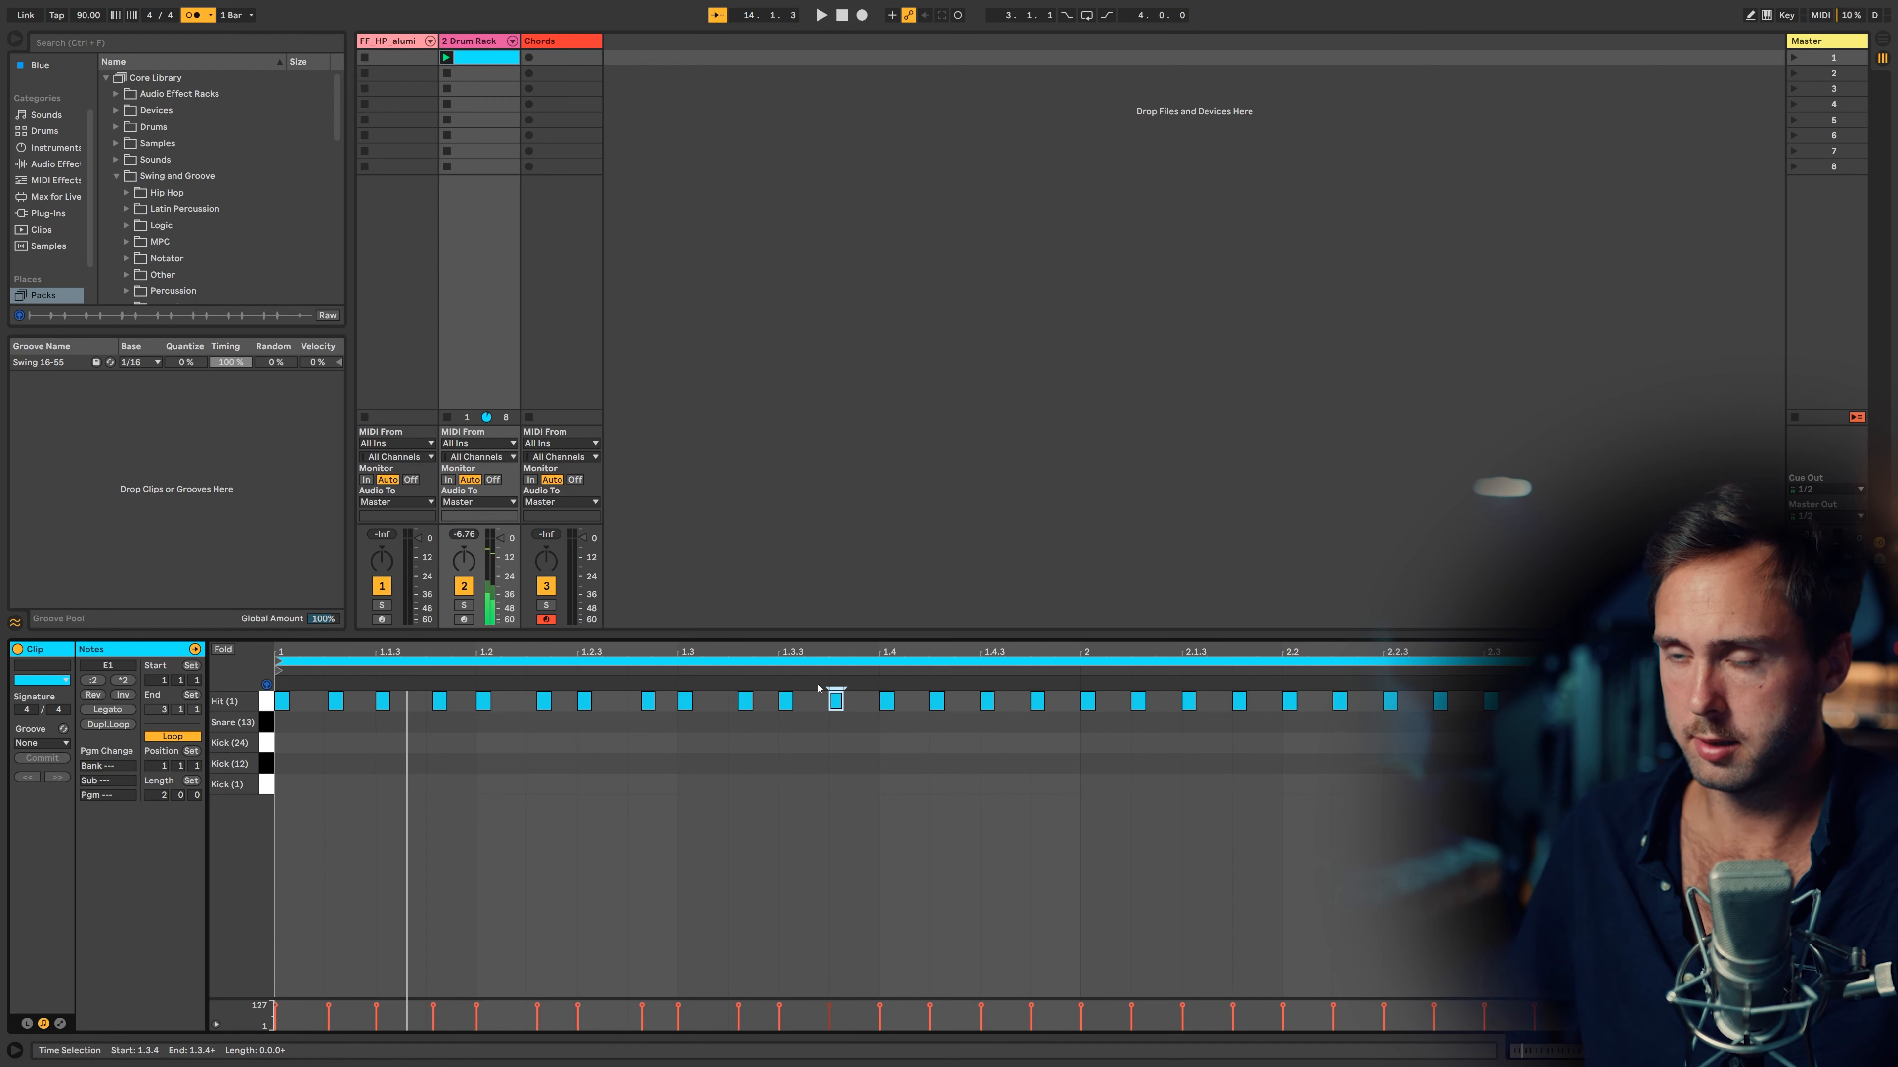
key("alt+Right")
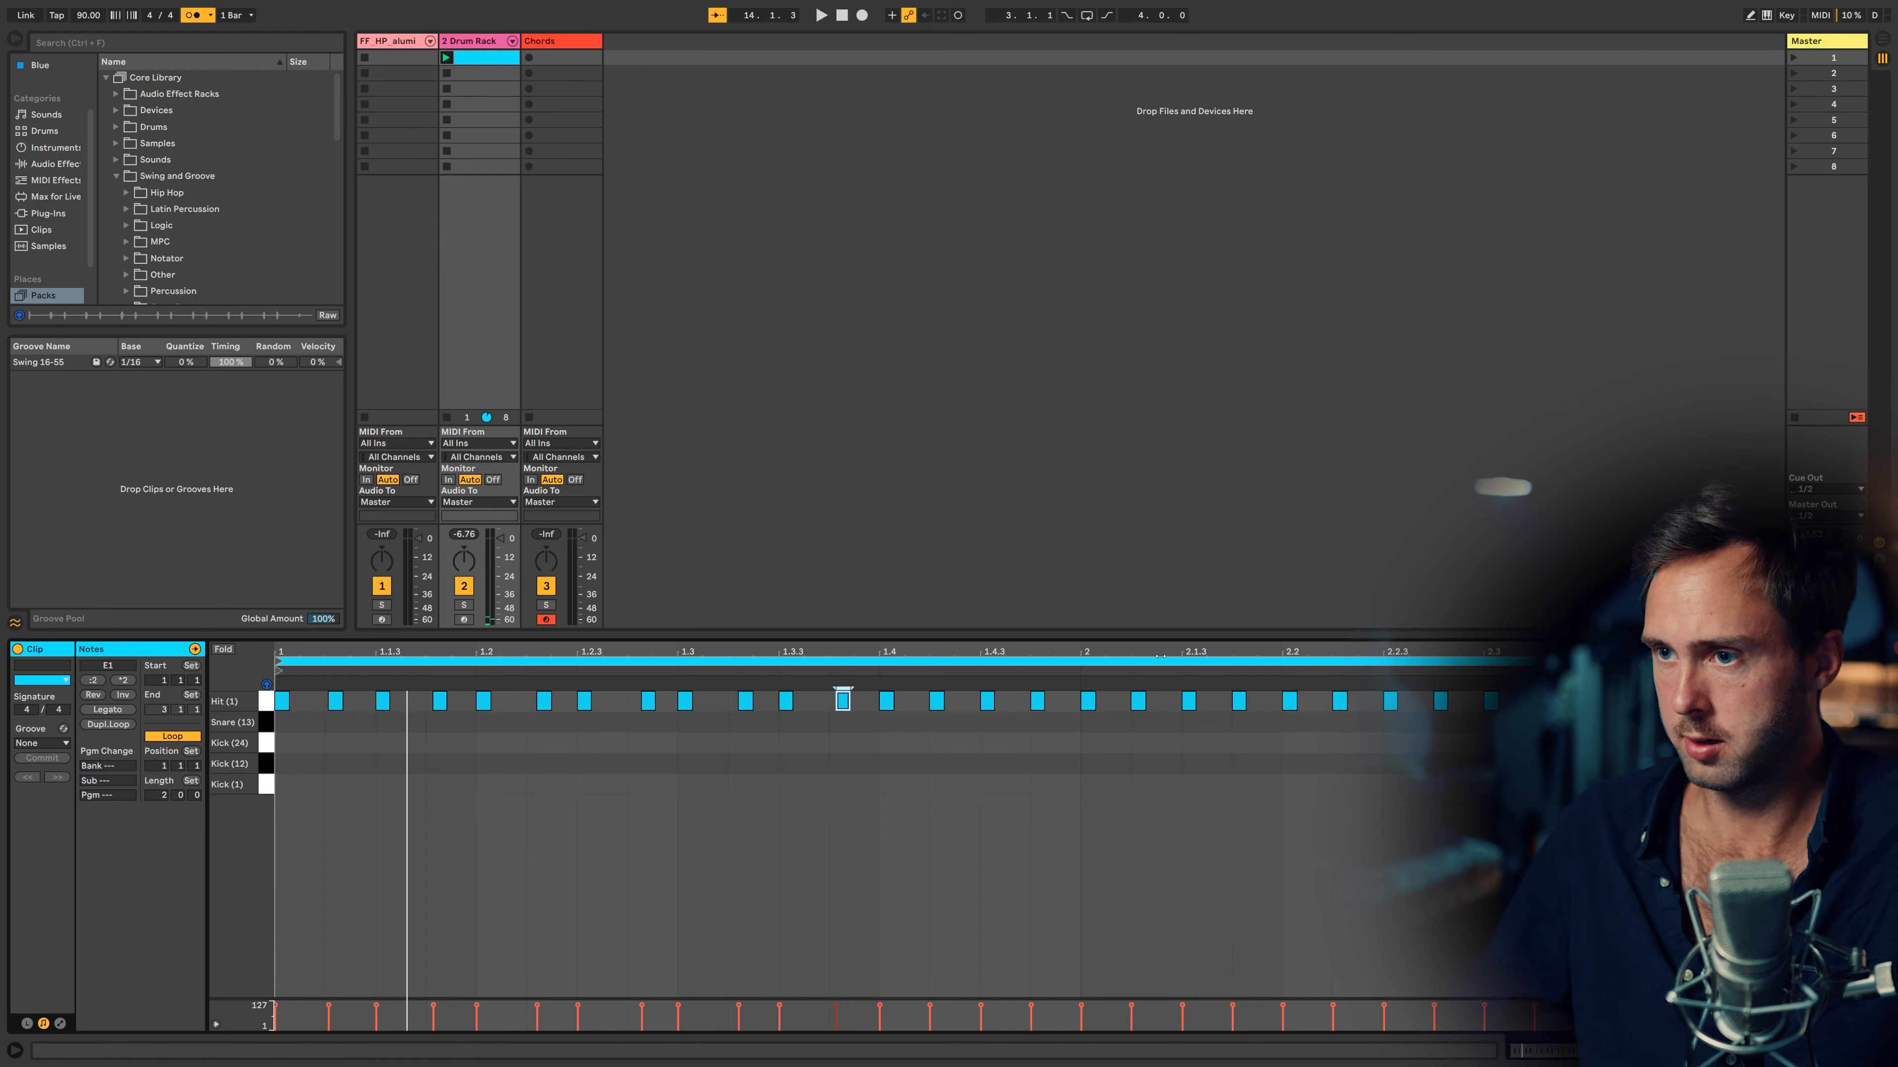
left_click(937, 701)
key("alt+Right")
left_click(1038, 701)
Nudge the second and fourth sixteenth hits in beats 1 and 2 of the blue clip's second bar slightly late
left_click(1137, 701)
key("alt+Right")
left_click(1237, 701)
key("alt+Right")
left_click(1340, 701)
key("alt+Right")
left_click(1441, 701)
key("alt+Right")
key("alt+Right")
key("alt+Right")
key("alt+Right")
Nudge the off-beat sixteenth hits in the last two beats of the blue clip late and launch the clip
left_click(1593, 702)
key("alt+Right")
key("alt+Right")
left_click(1743, 701)
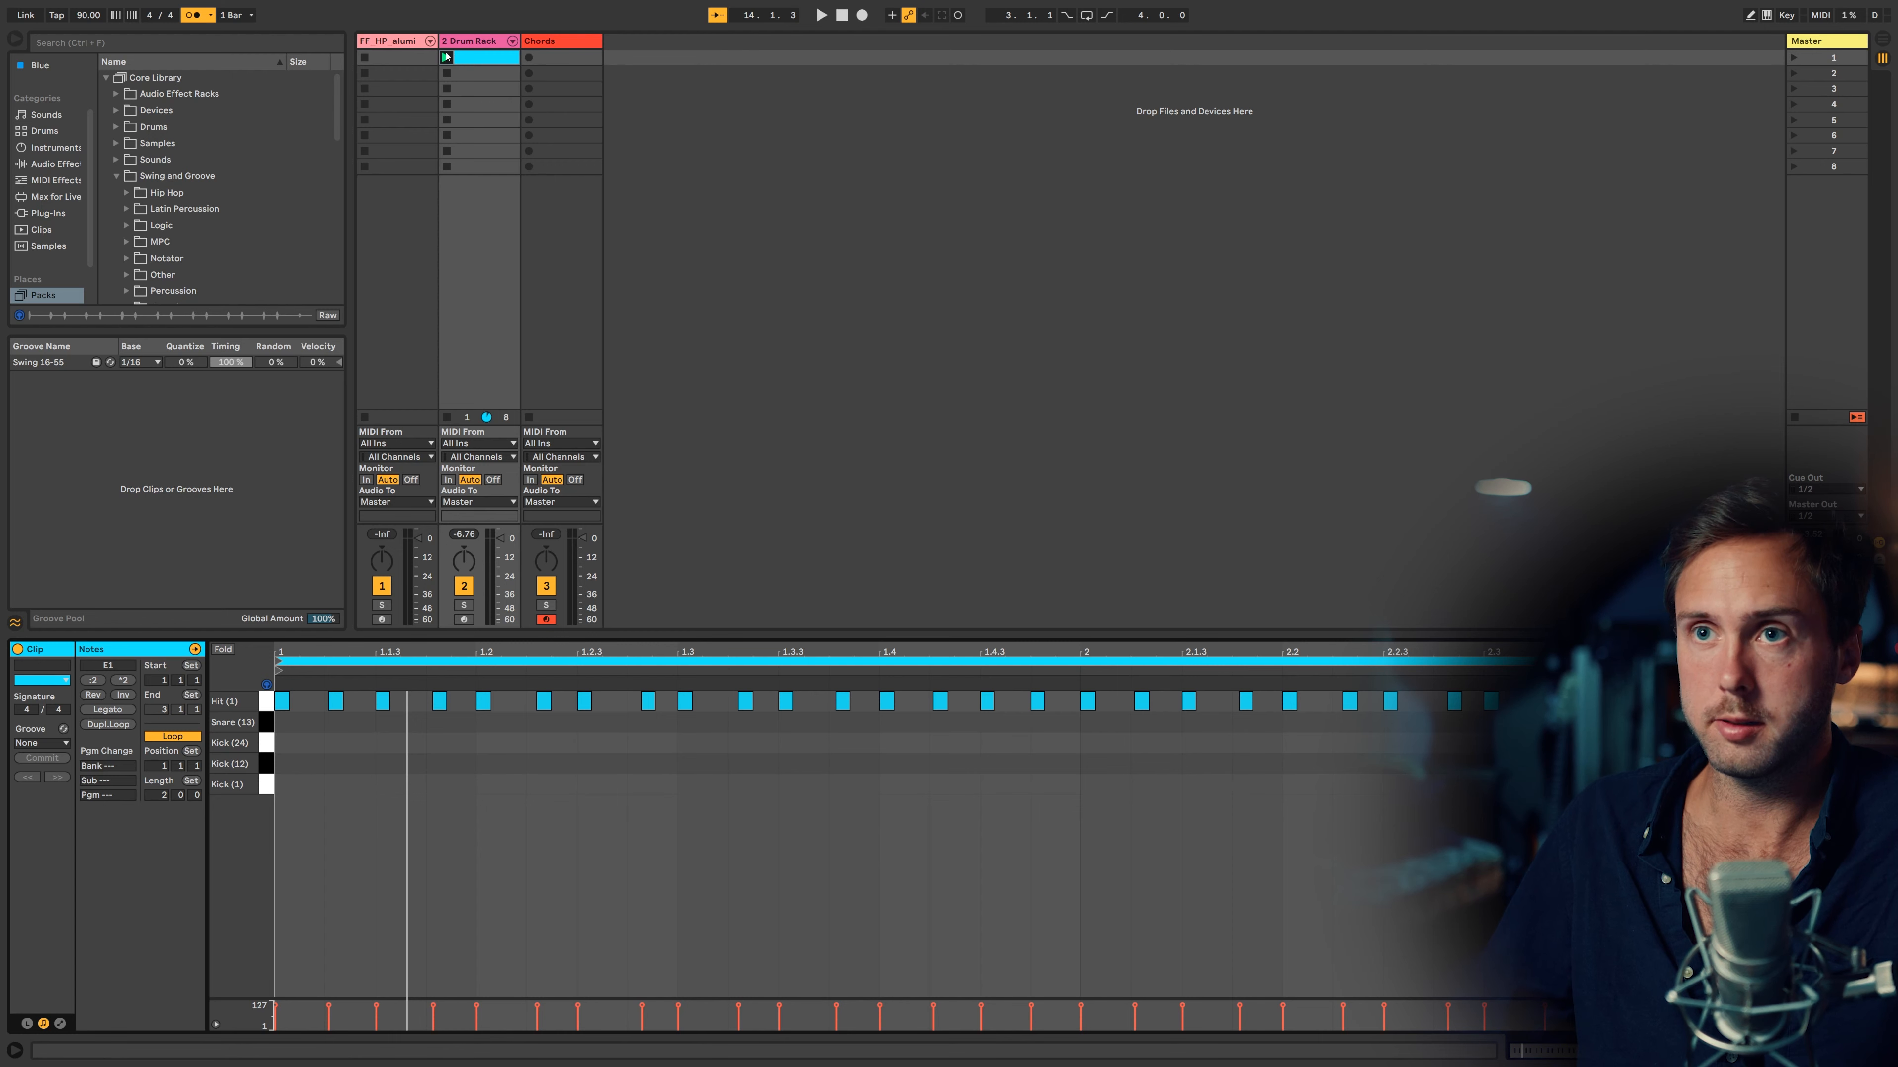
left_click(447, 58)
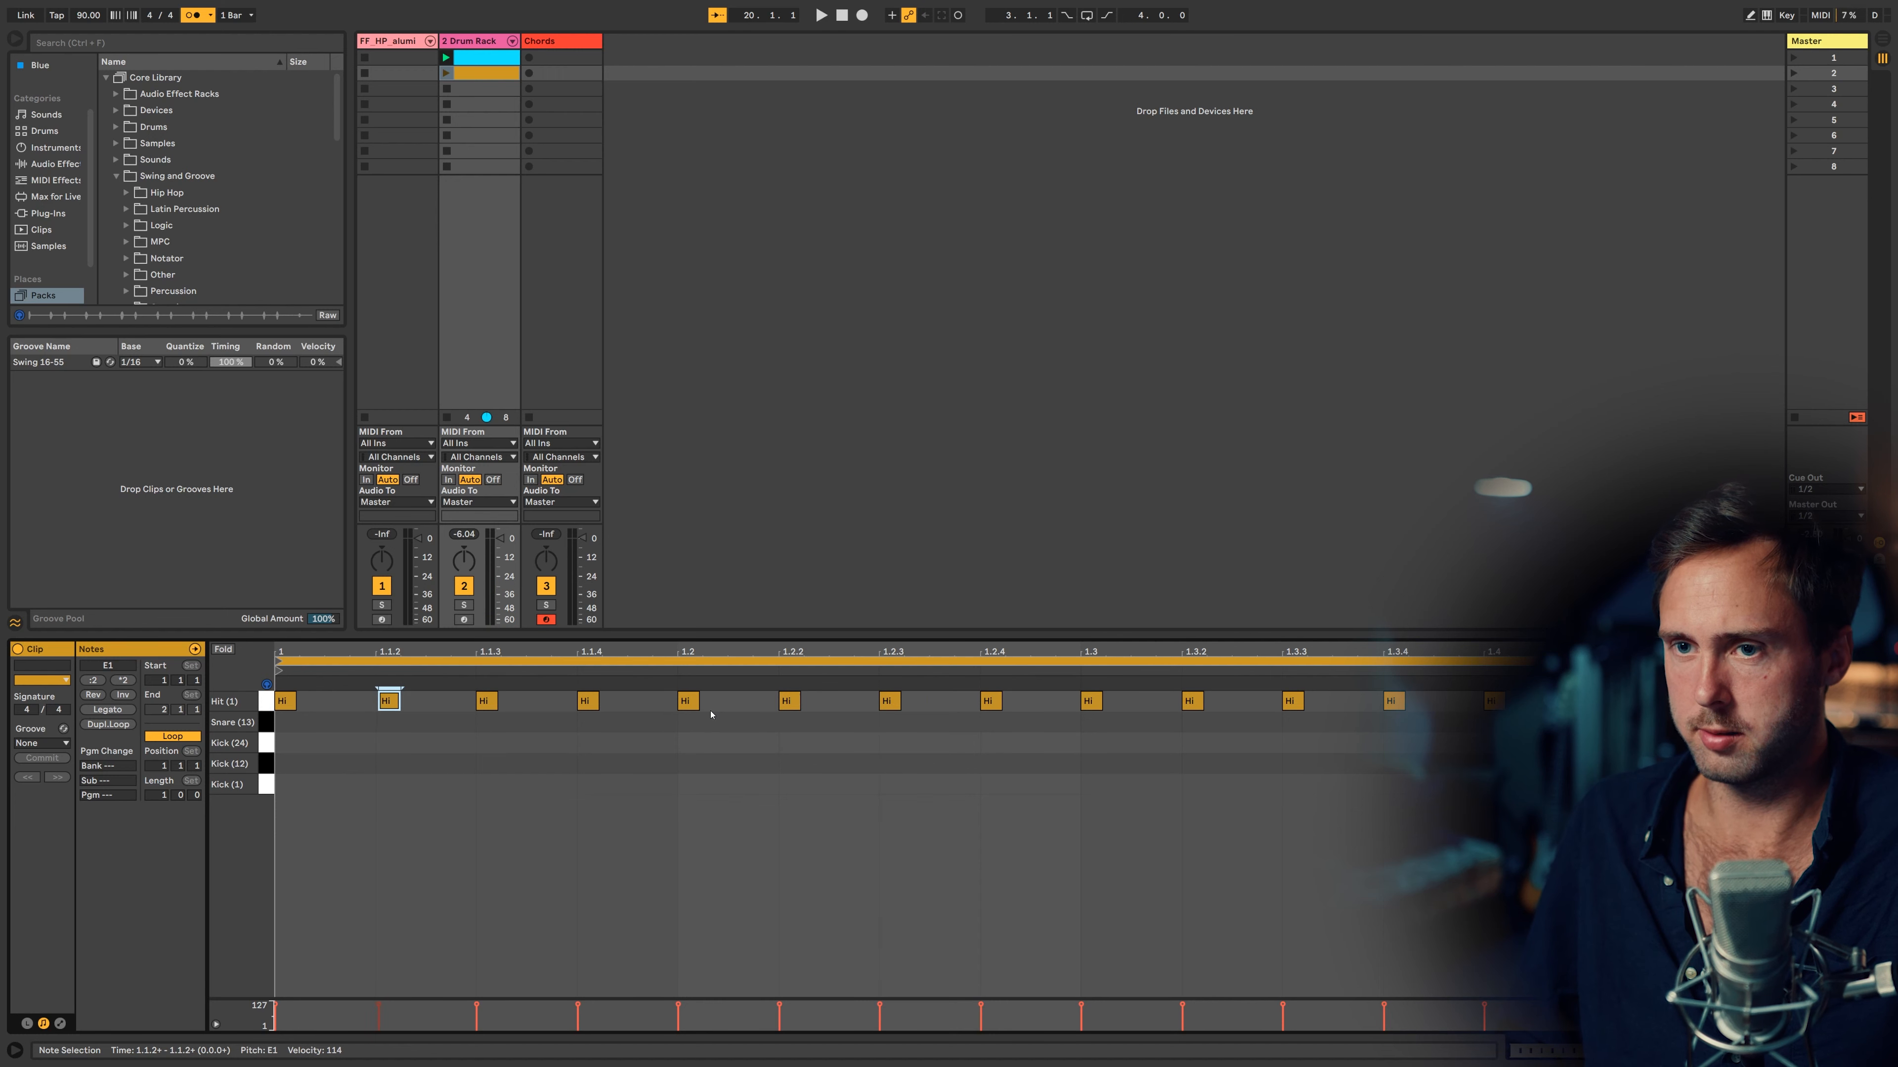
Nudge the second and fourth sixteenth hits of the orange clip's first beat late
key("alt+Right")
key("alt+Right")
key("alt+Right")
key("alt+Right")
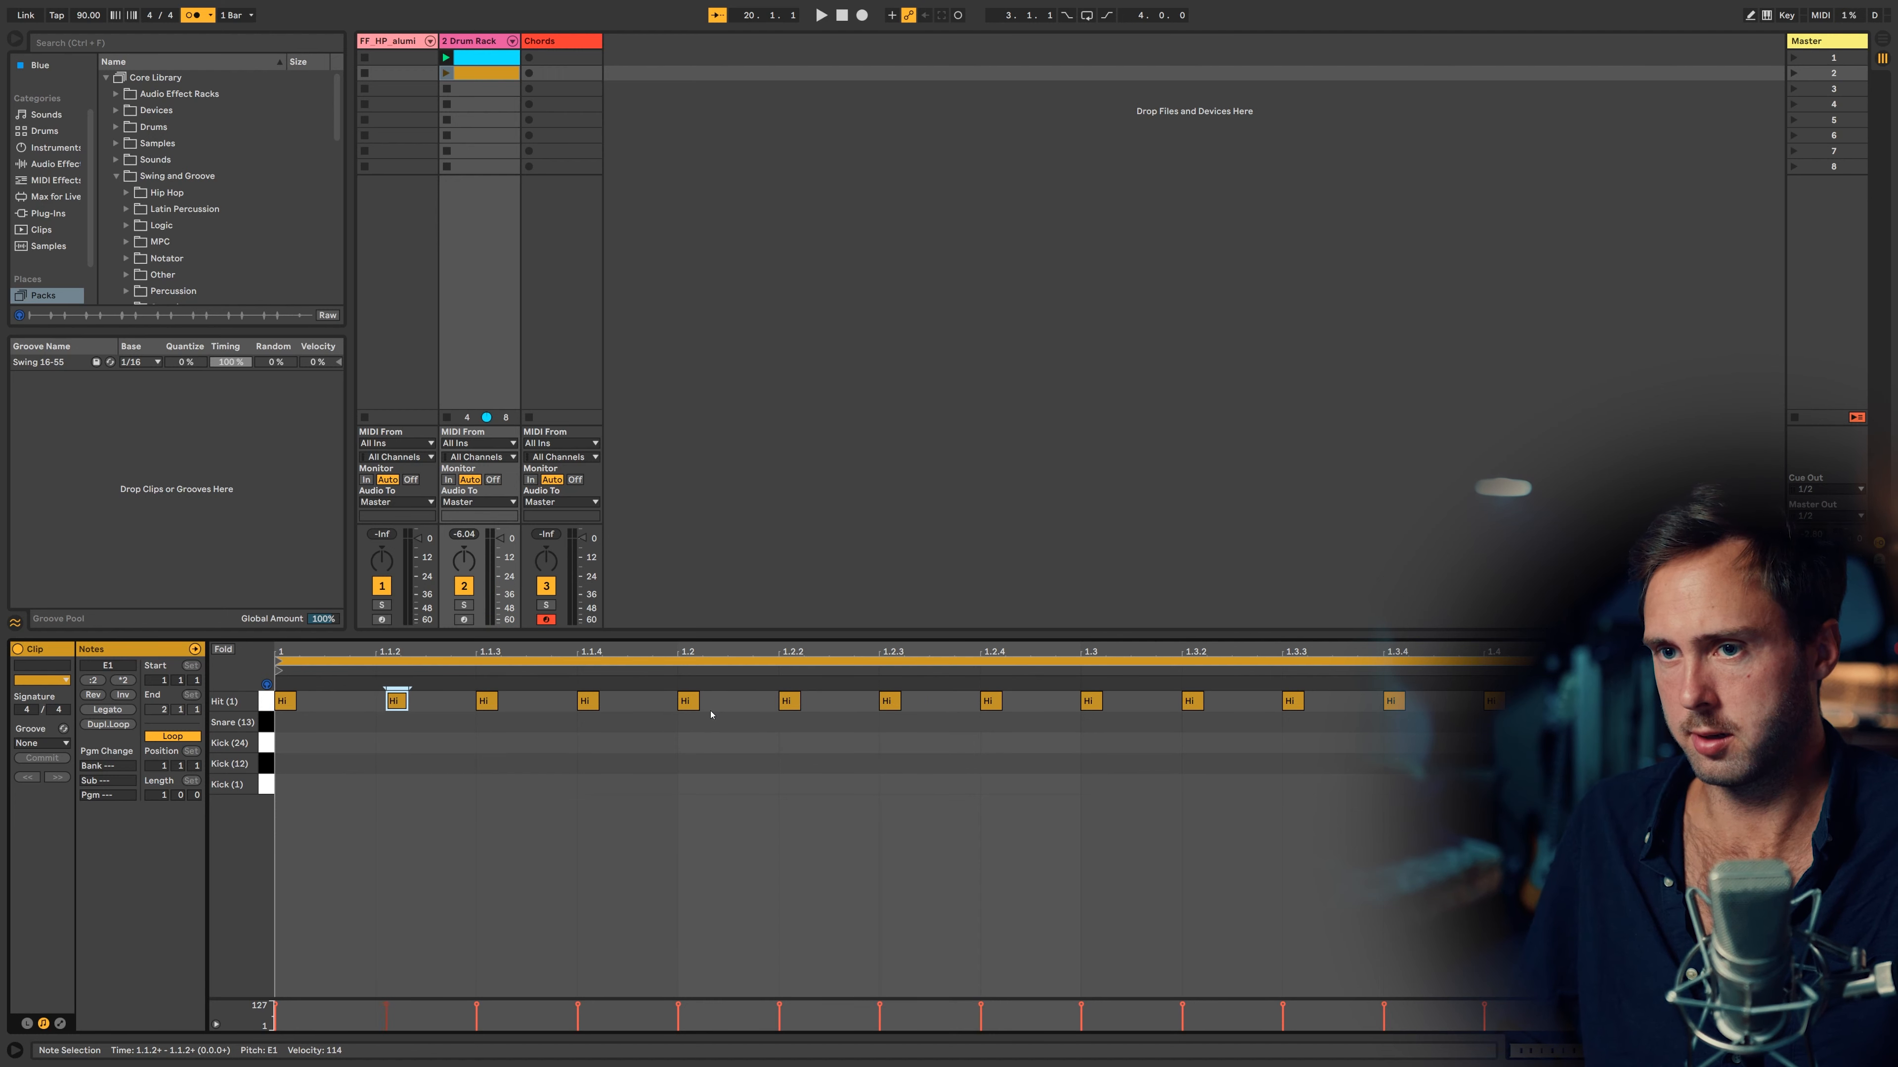
left_click(588, 700)
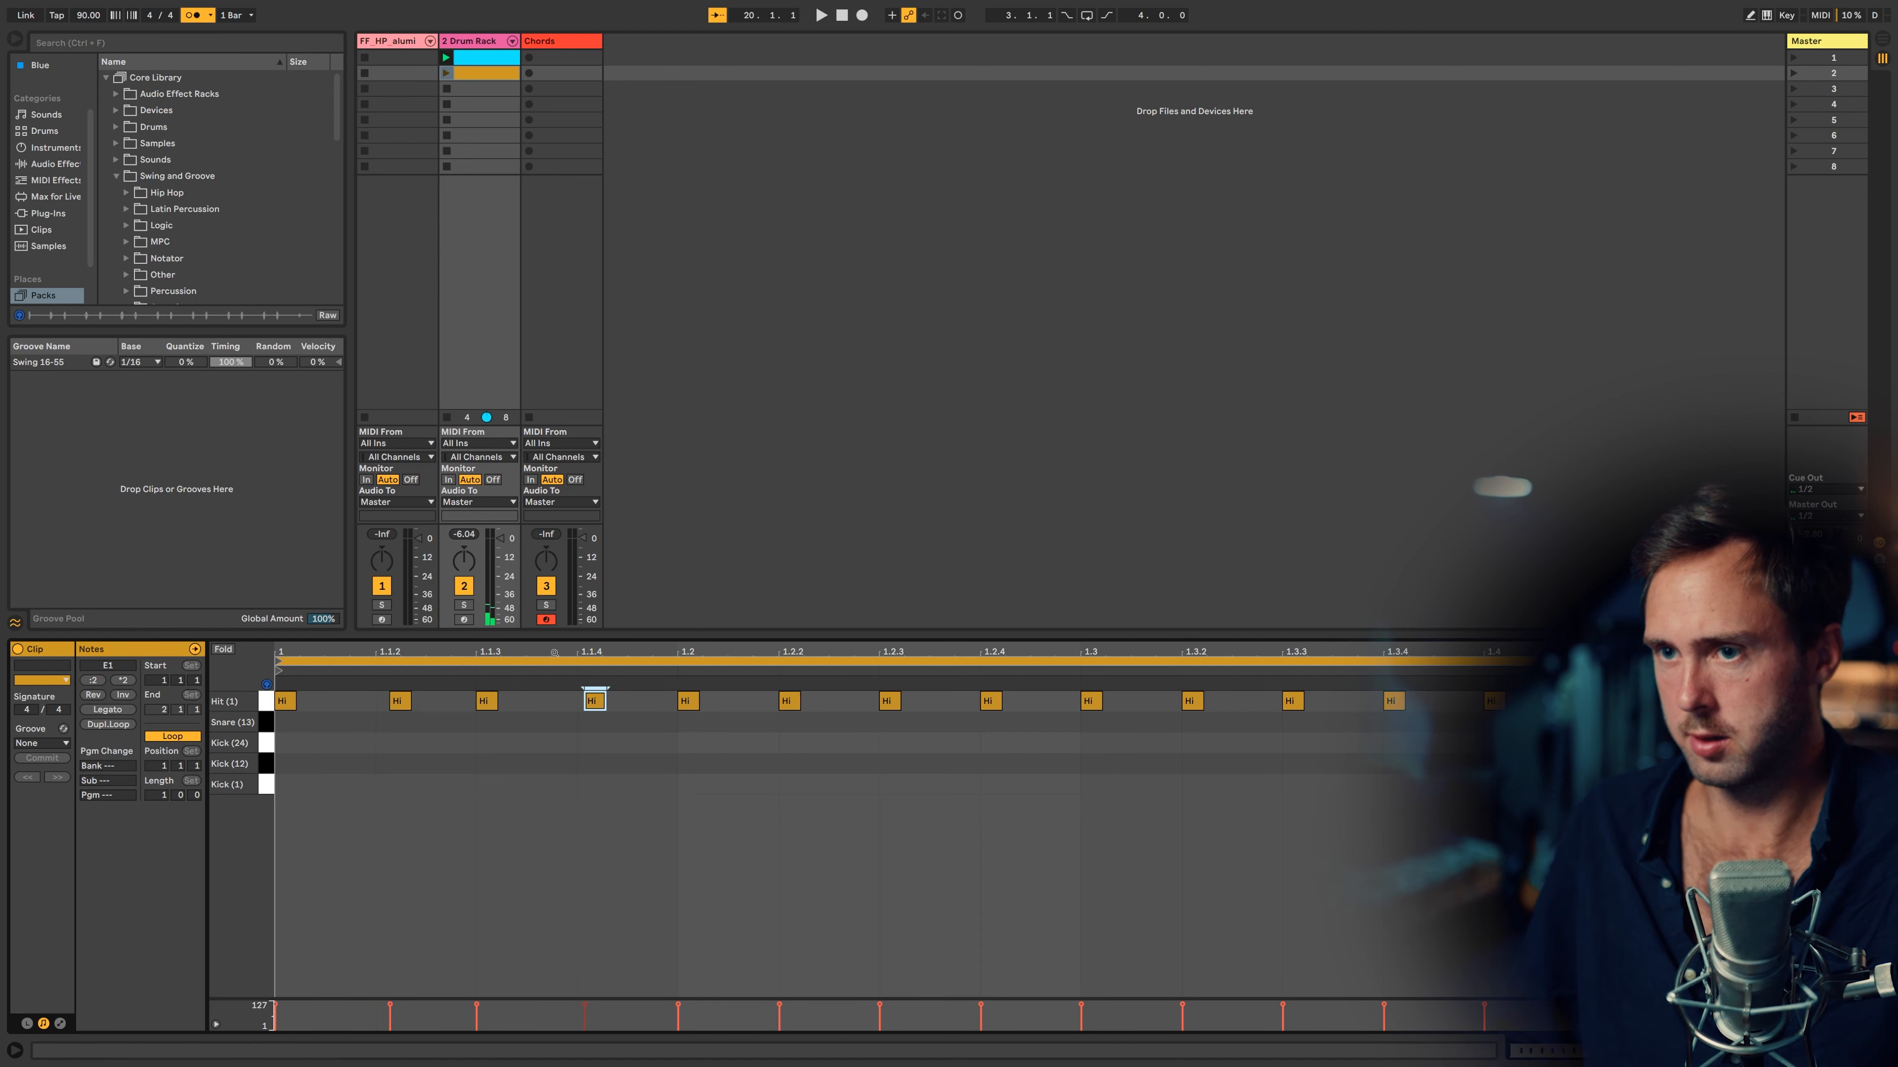
Nudge the second and fourth sixteenth hits of the orange clip's second beat late
left_click(785, 700)
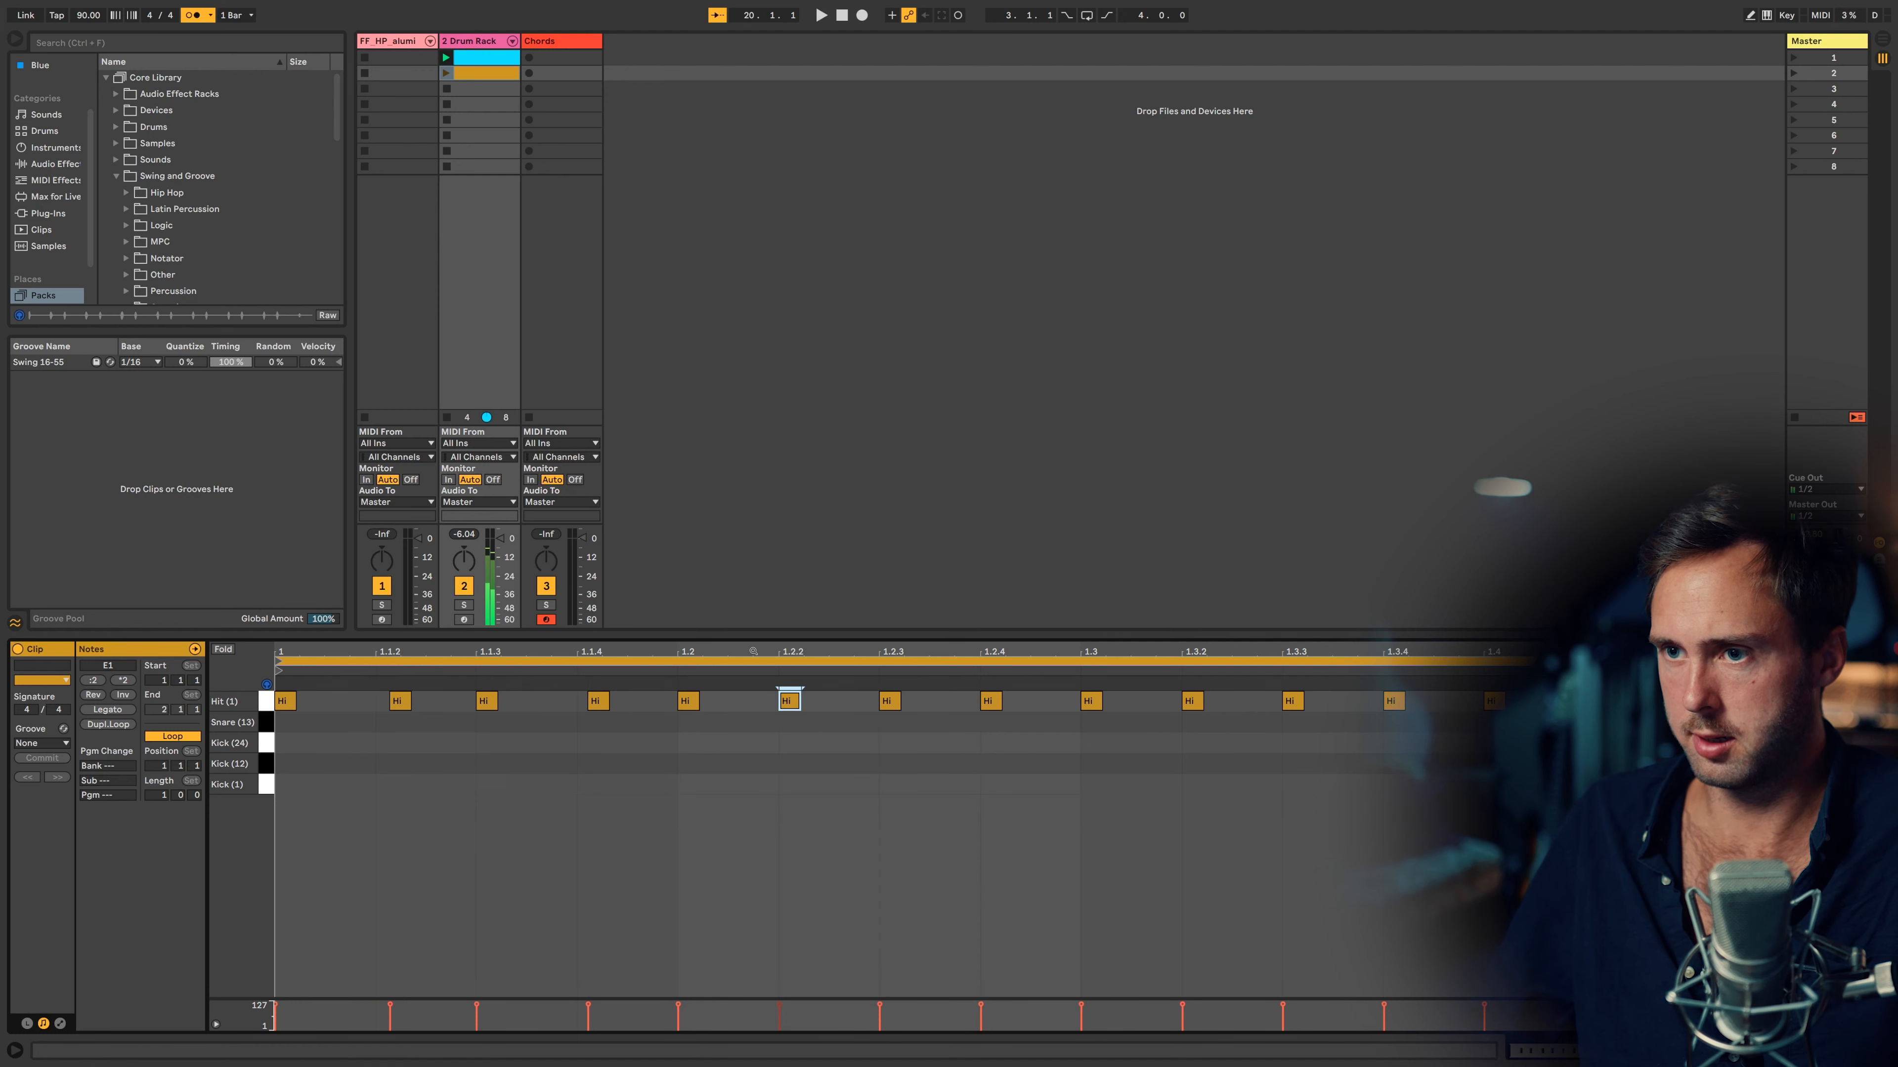
key("alt+Right")
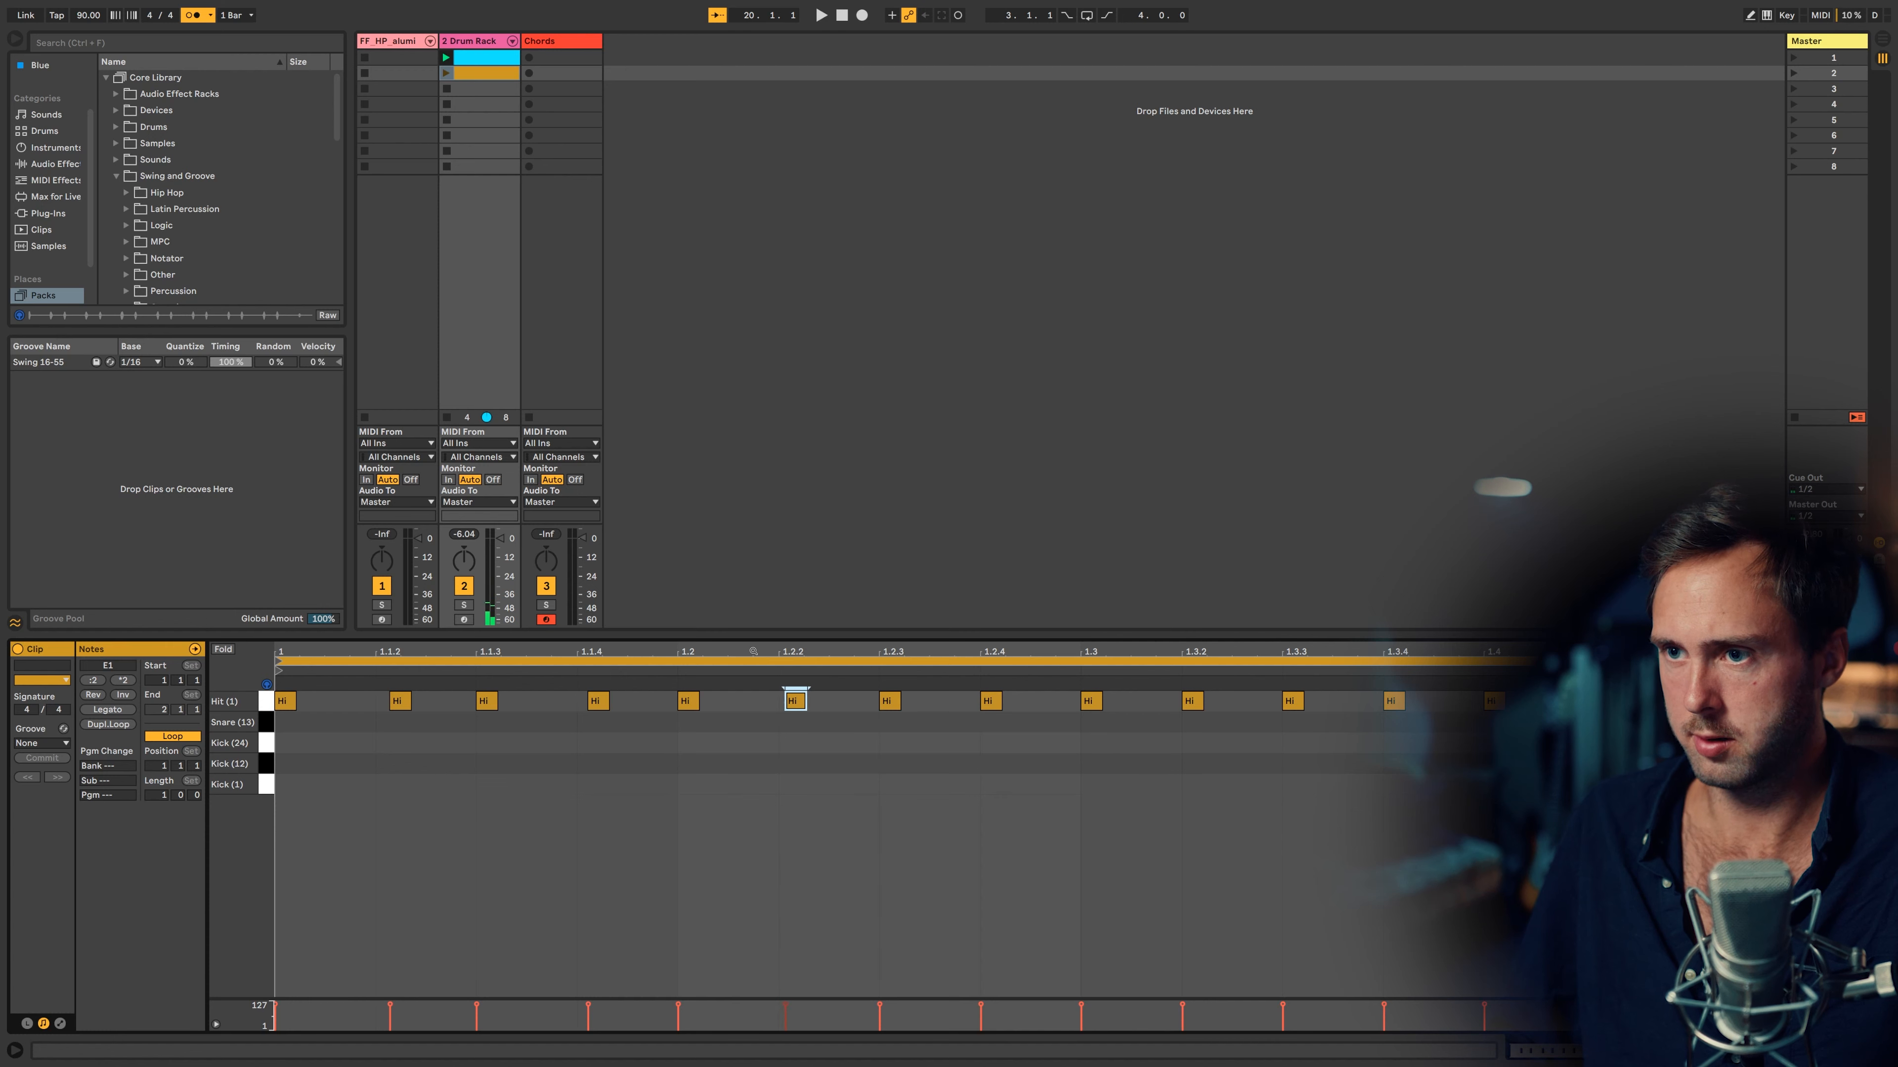
left_click(989, 700)
key("alt+Right")
key("alt+Right")
Replace the hits in beats 3 and 4 with a duplicate of the first two beats and launch the orange clip
left_click_drag(1078, 740, 1868, 695)
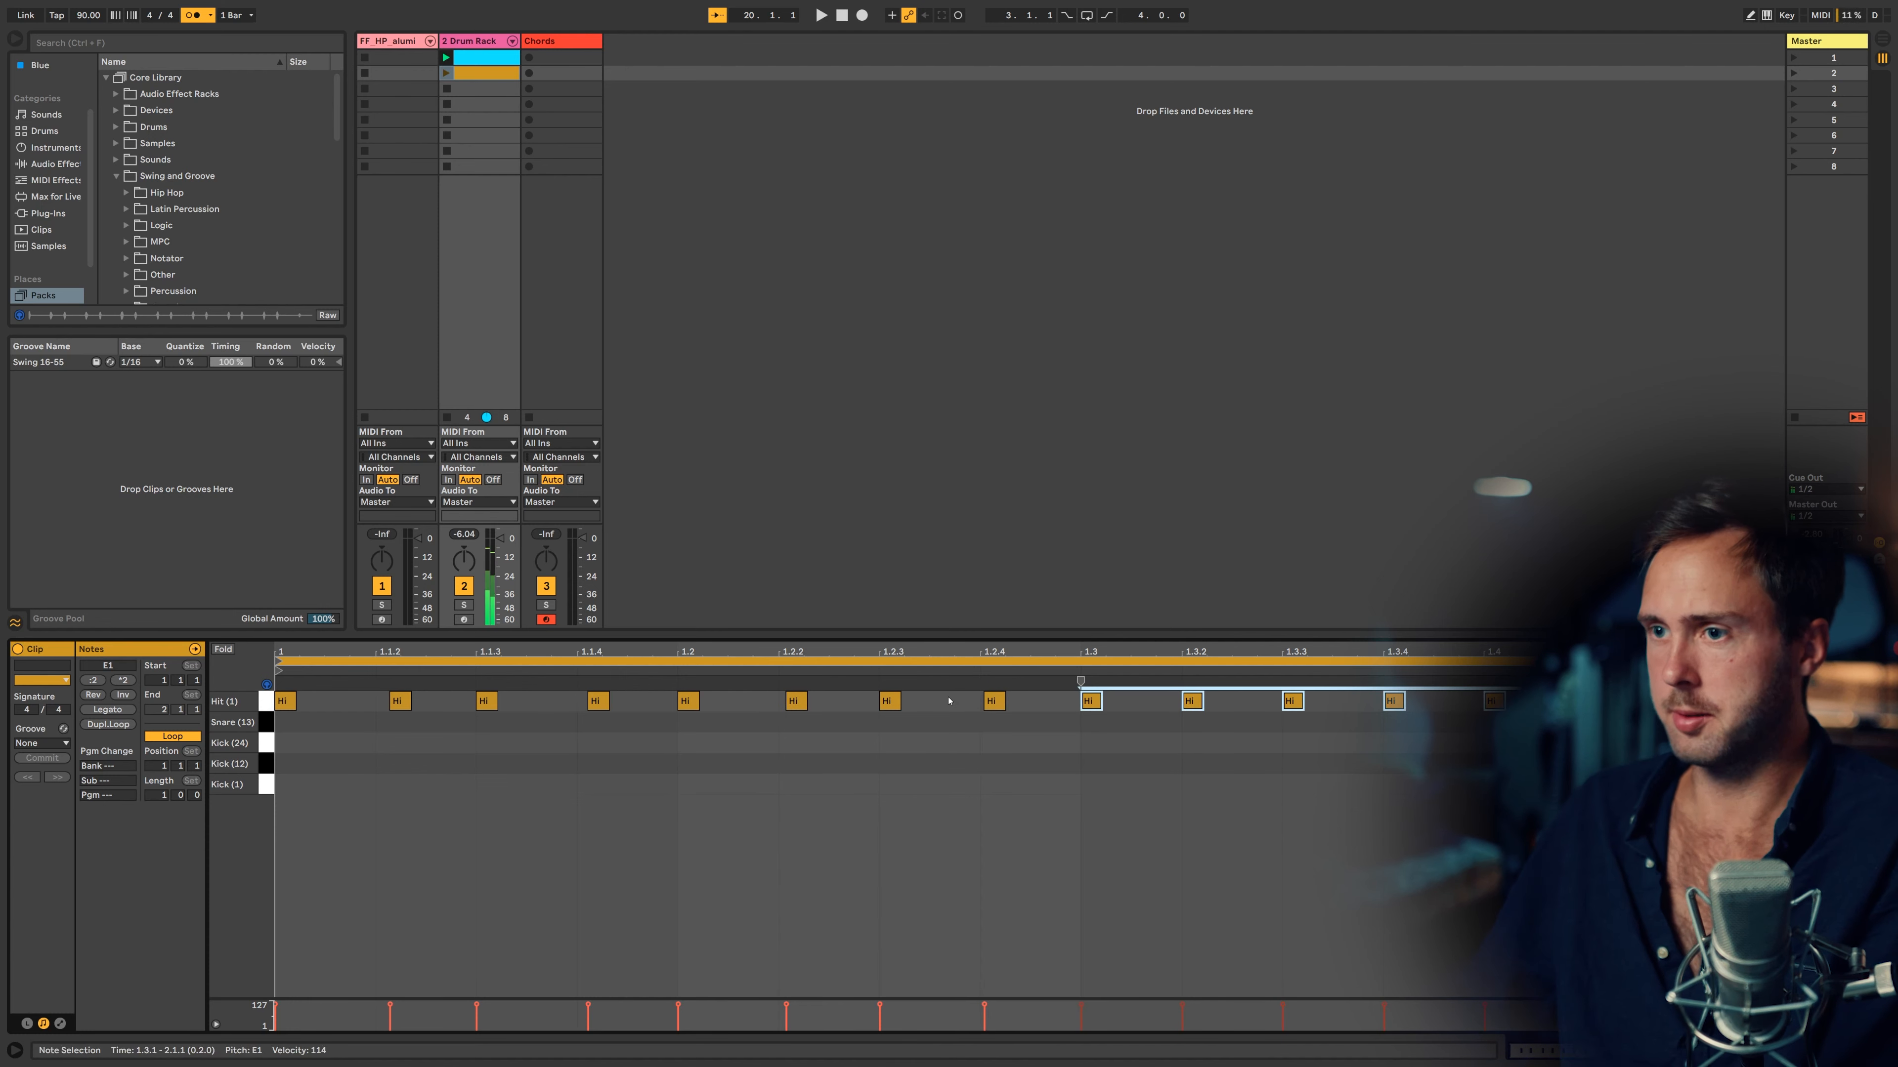
key("Delete")
left_click_drag(1068, 734, 275, 681)
key("ctrl+d")
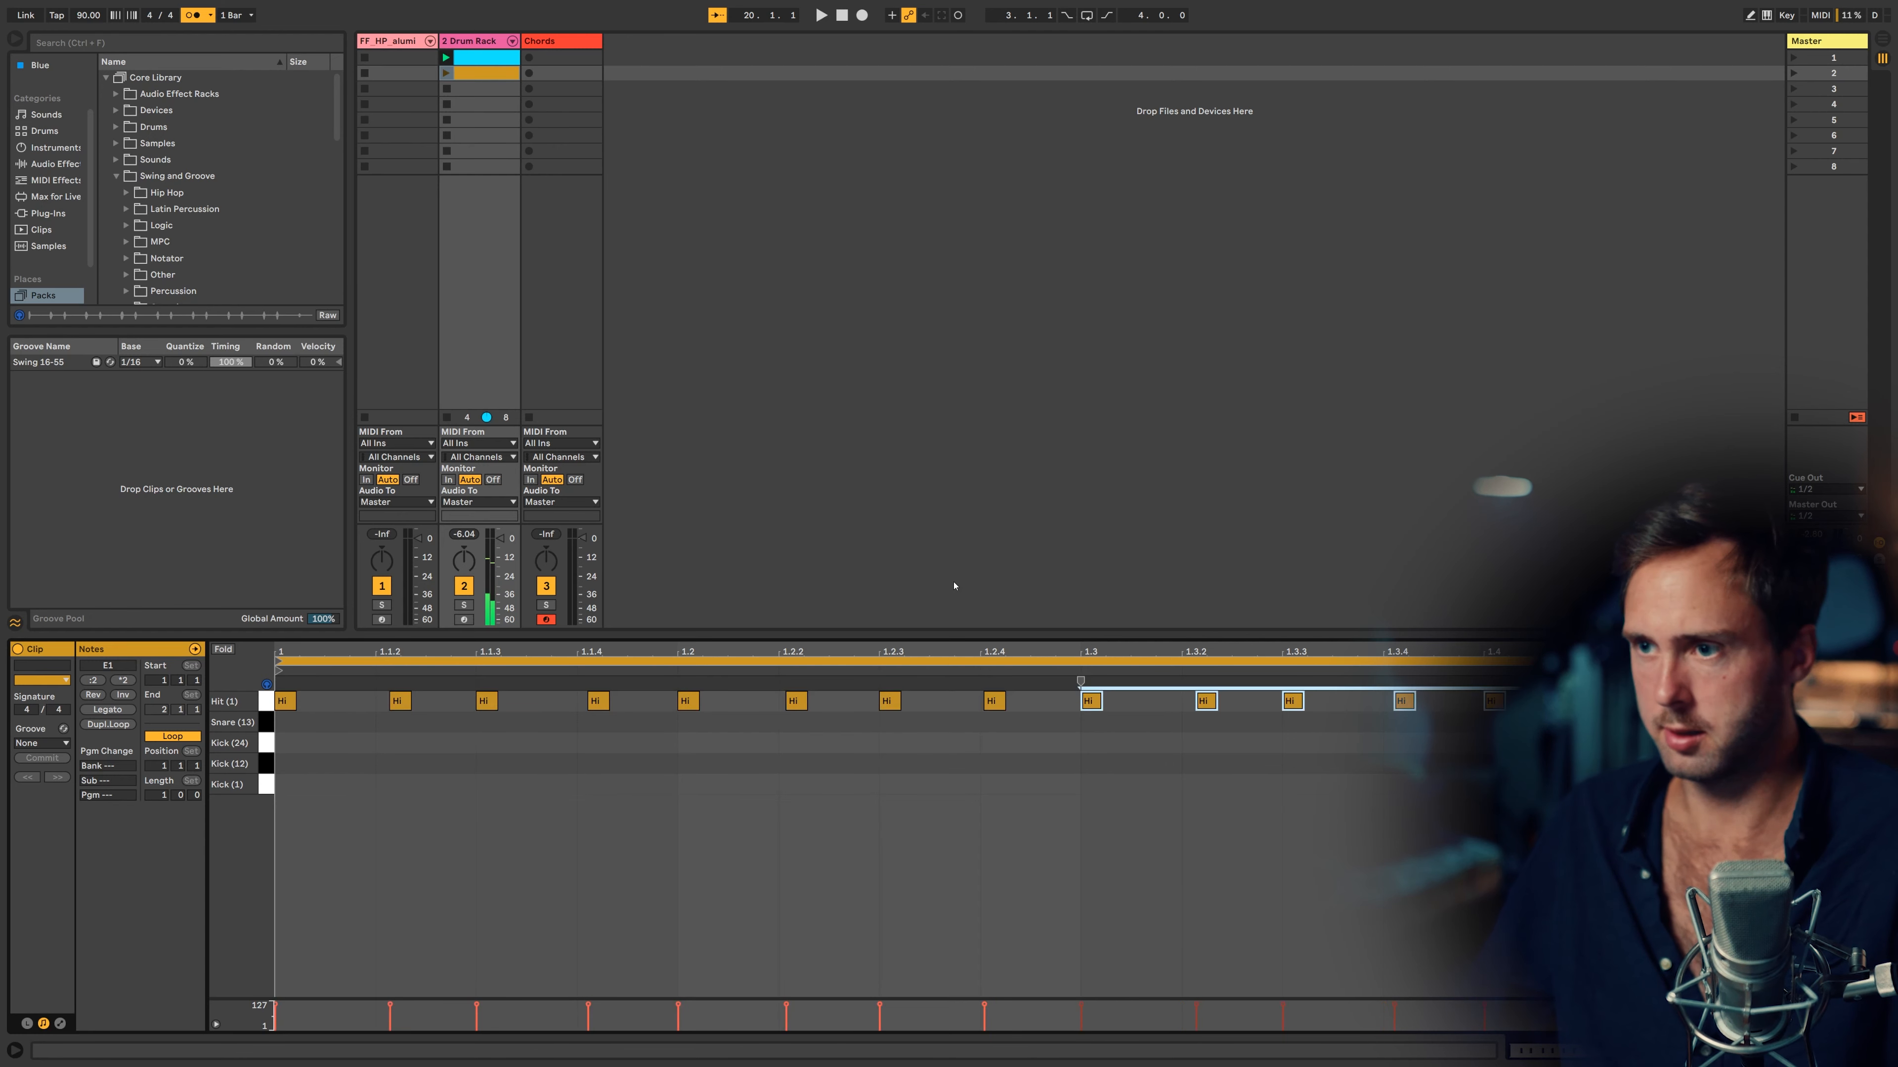
left_click(447, 73)
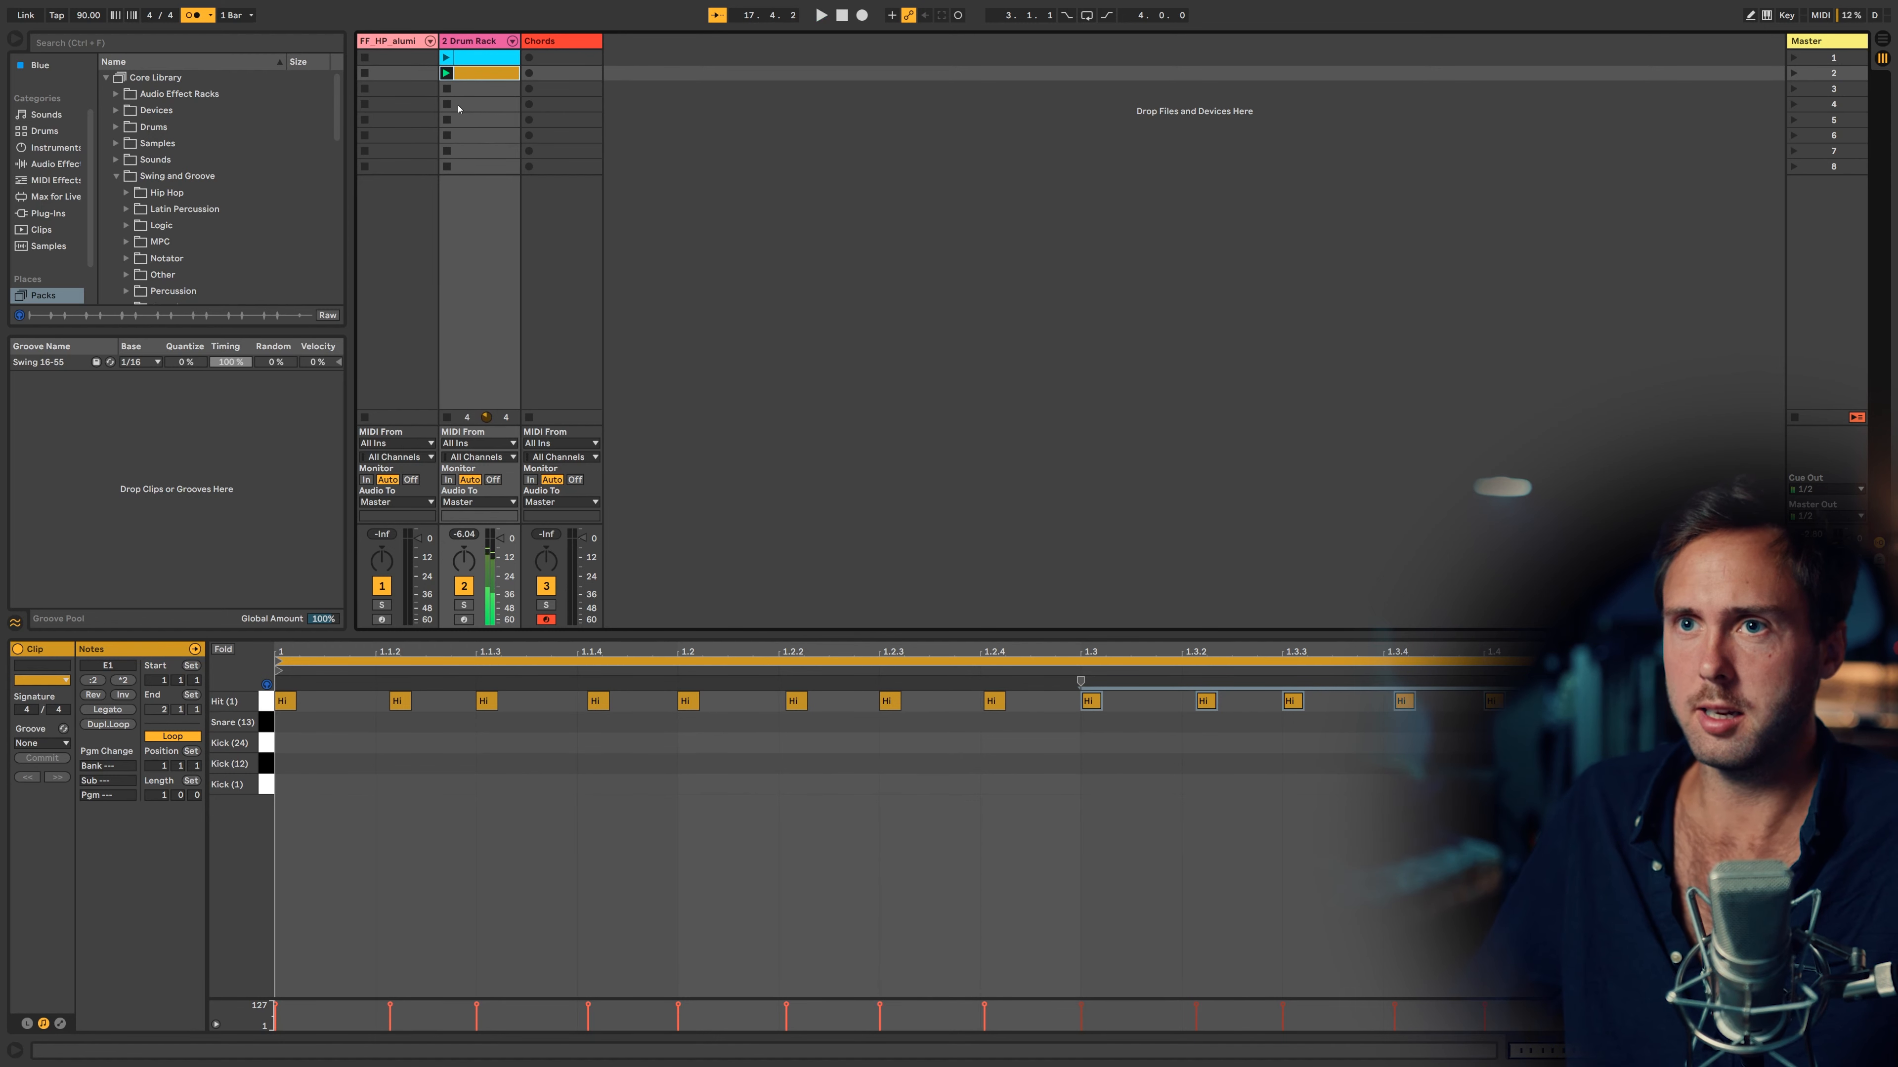
Create a clip in the third Drum Rack slot and nudge its hits at 1.1.2 and 1.1.4 clearly late
double_click(478, 88)
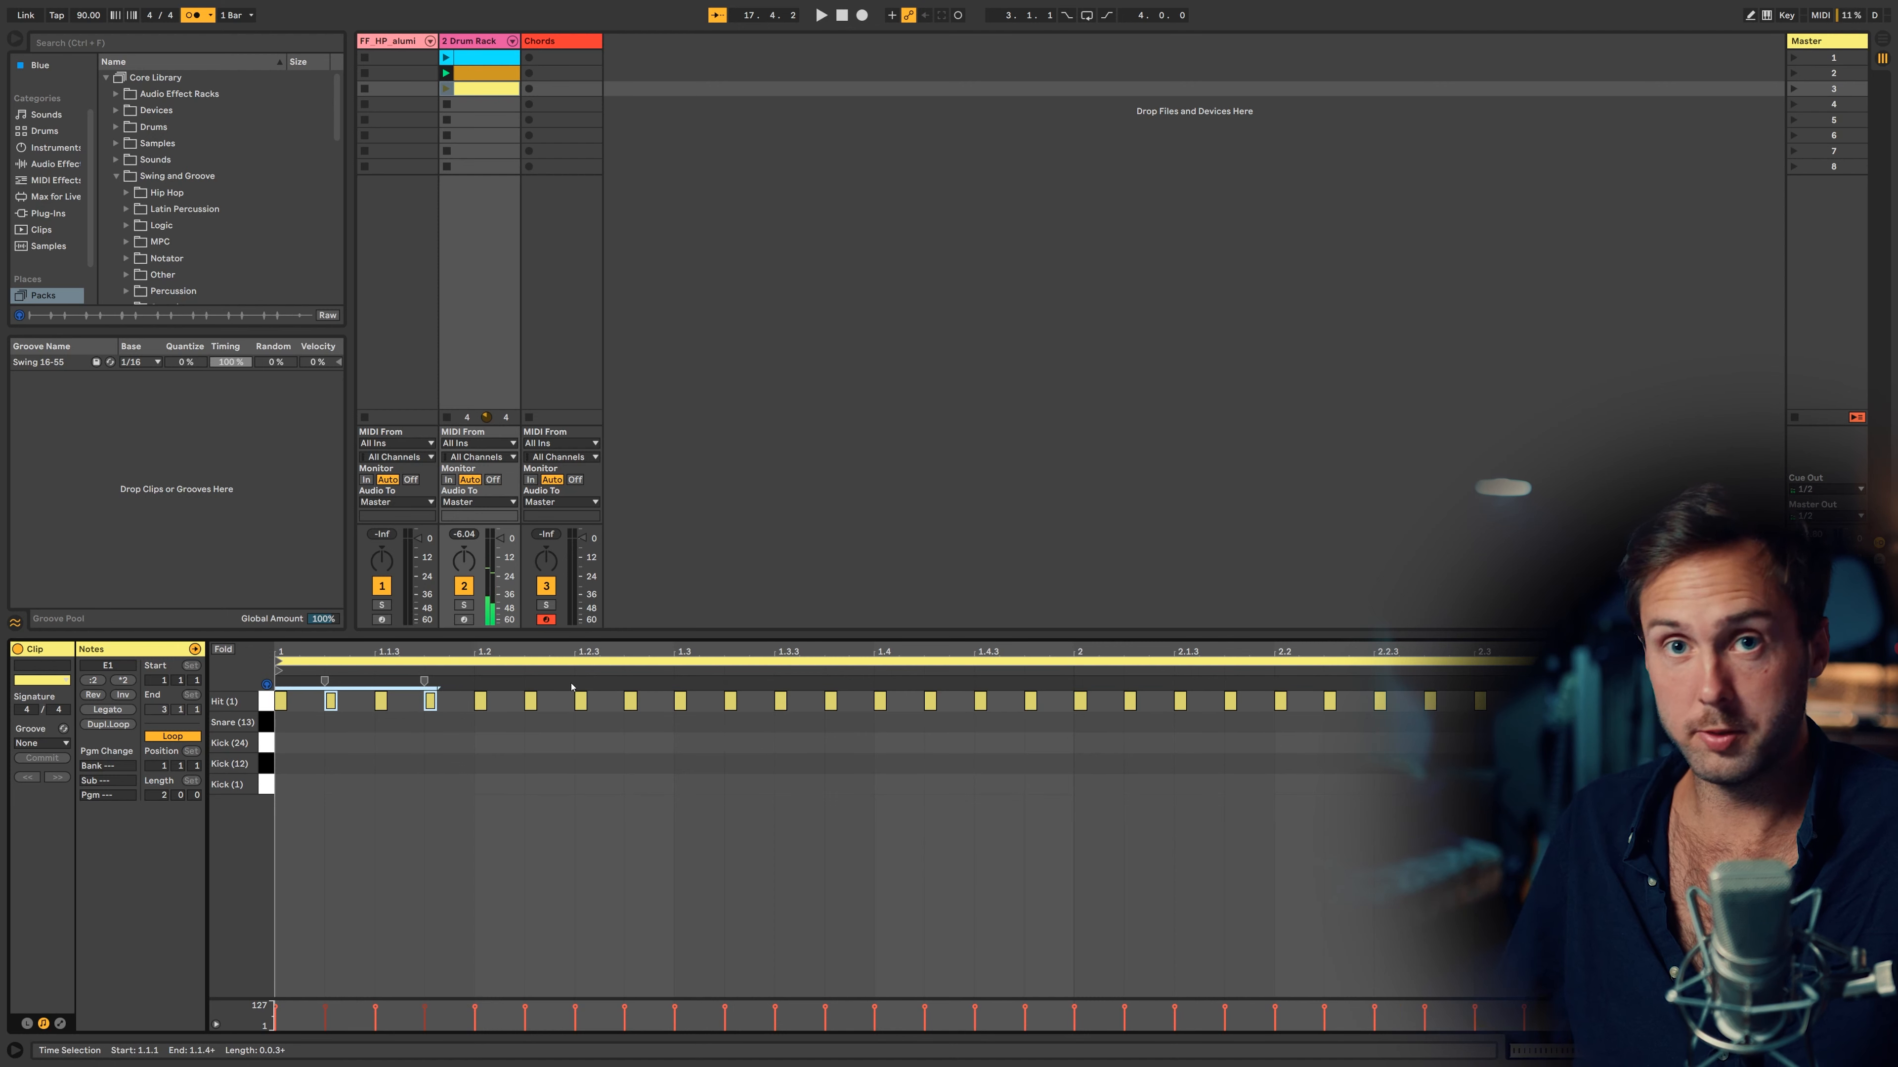
key("super+Right")
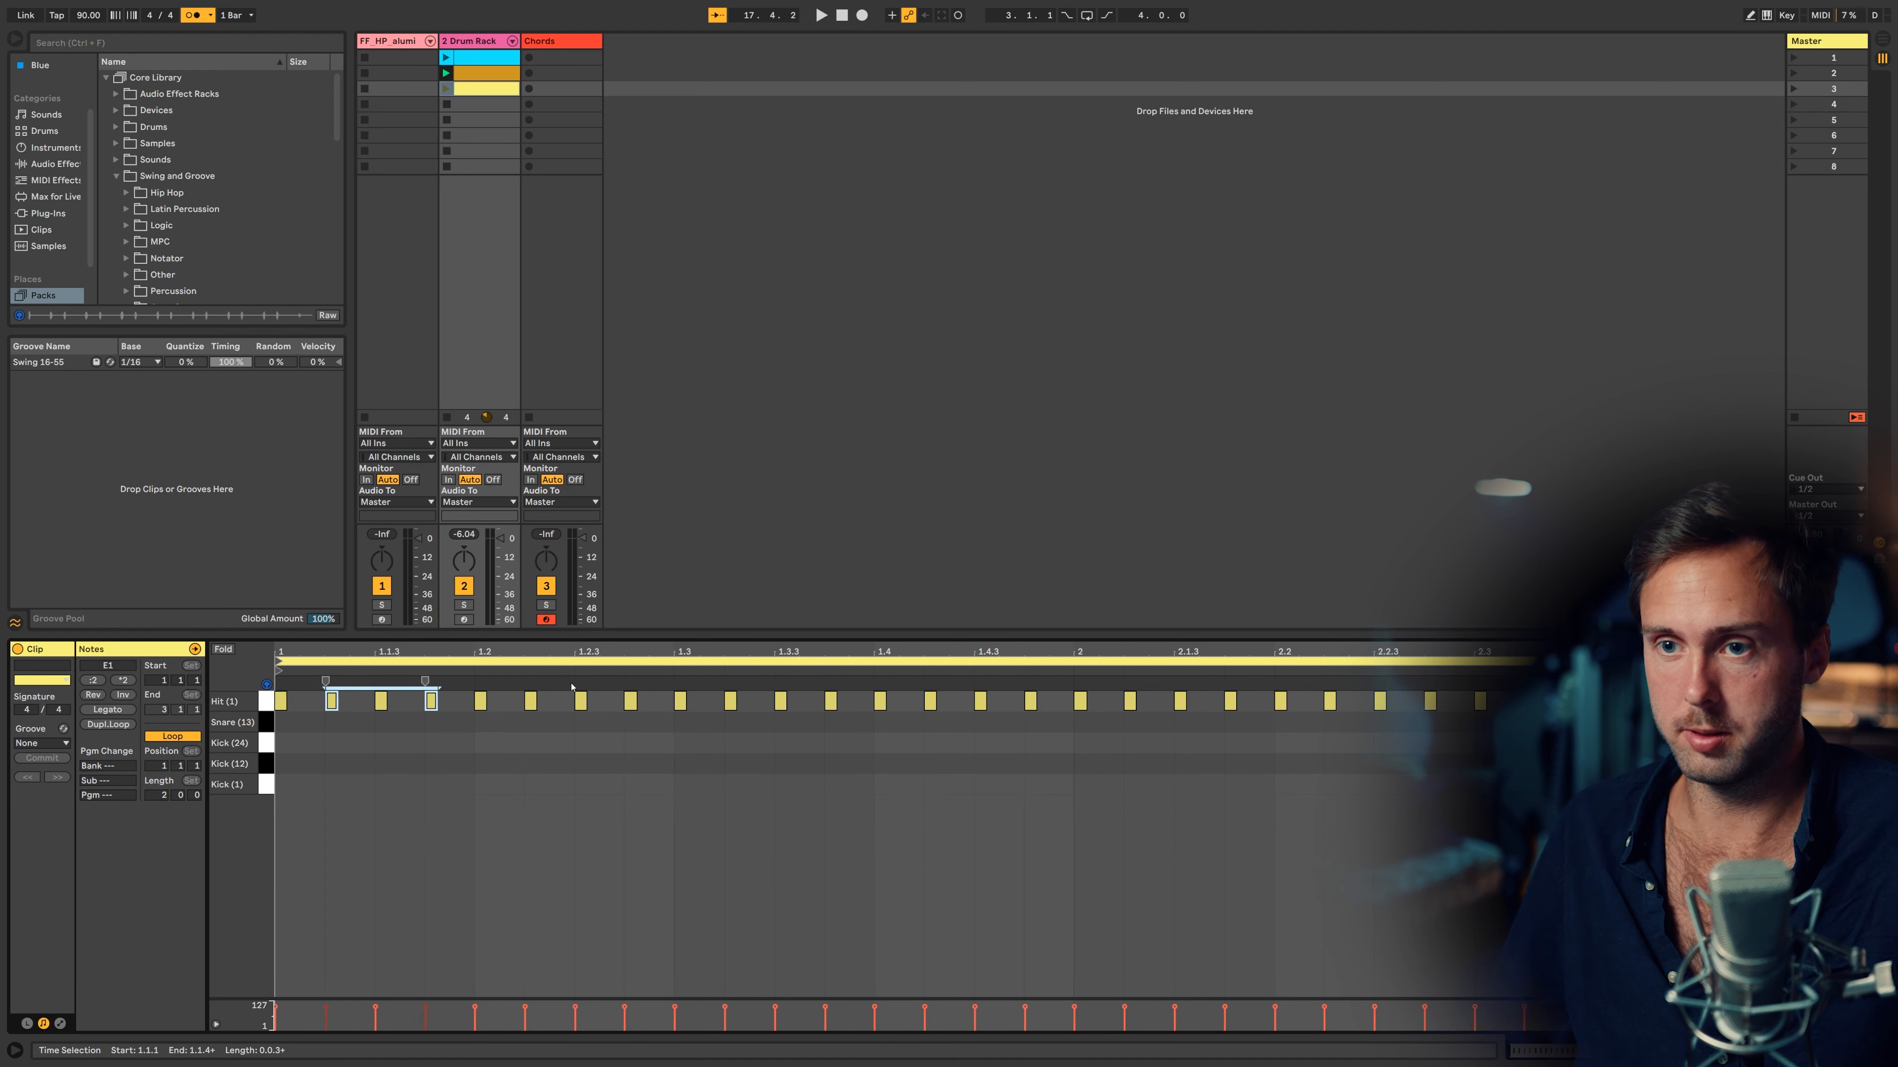
key("super+Right")
key("super+Right")
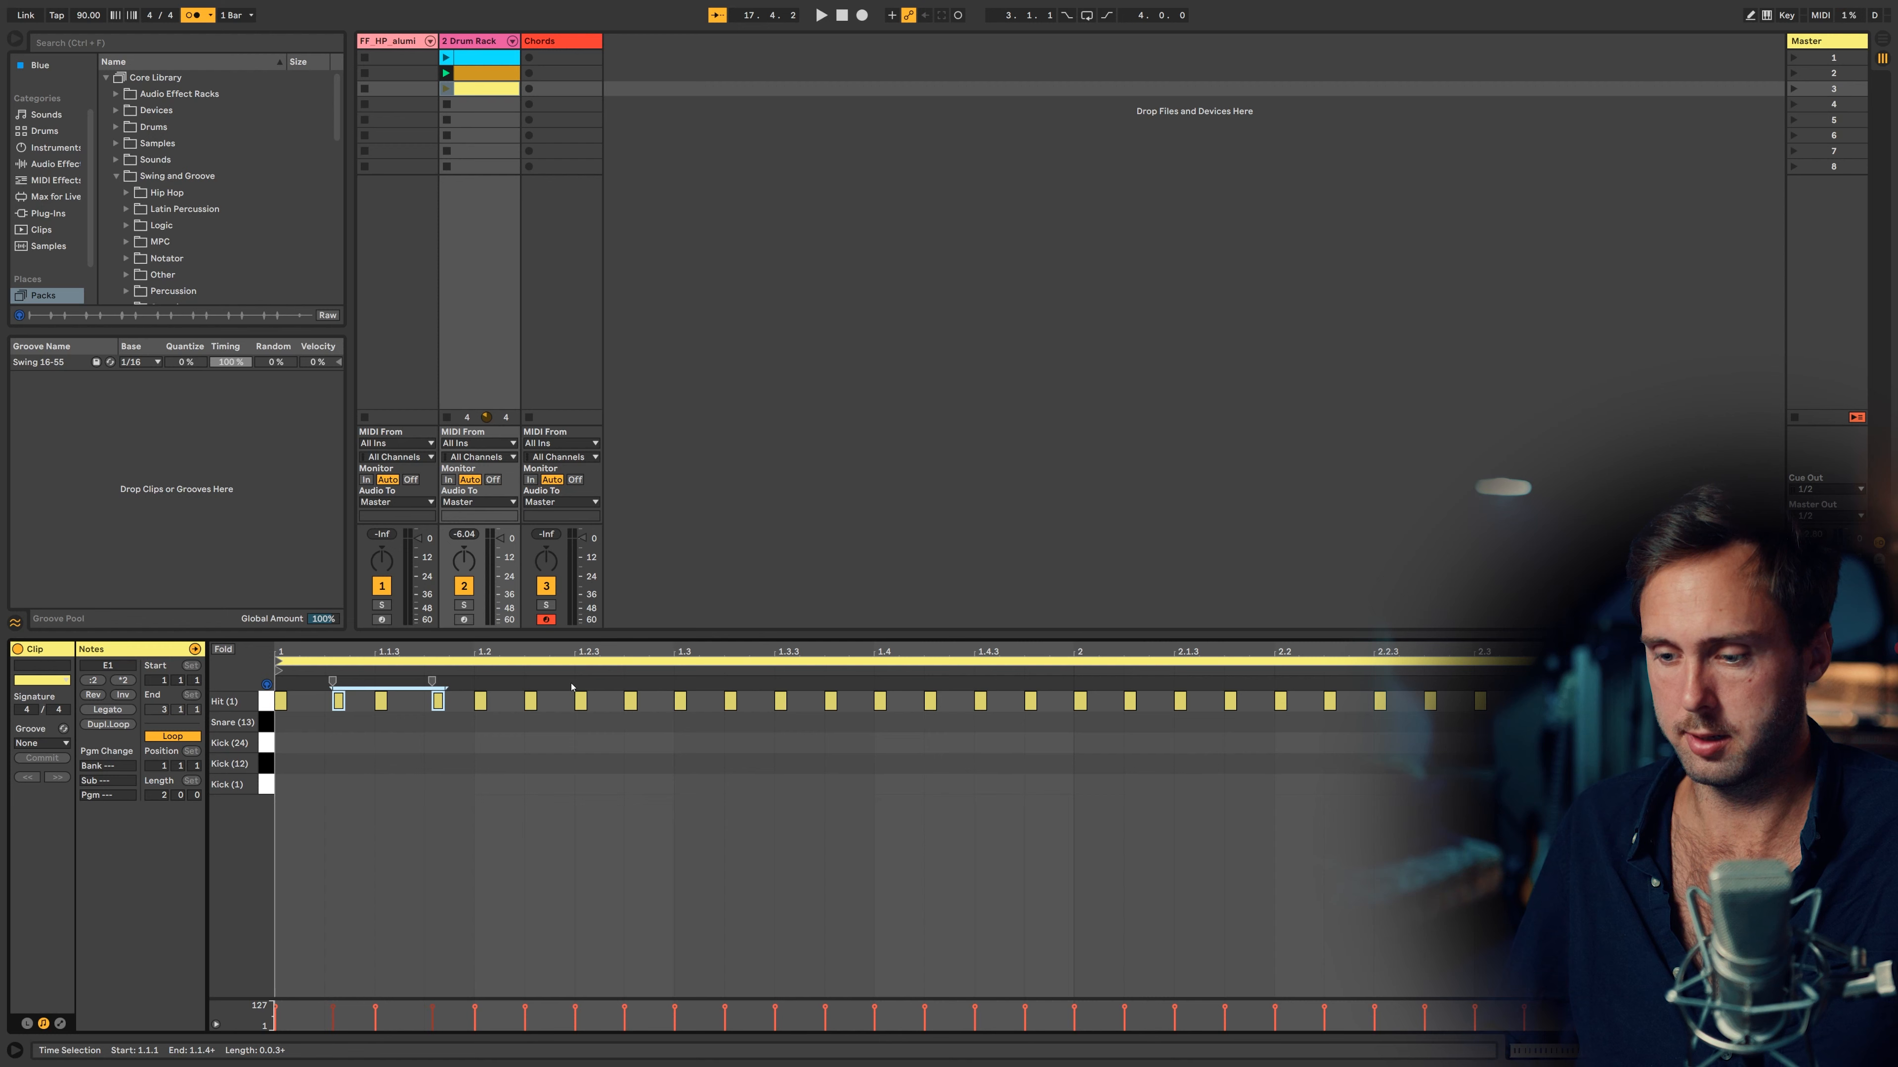
key("alt+Right")
key("alt+Right")
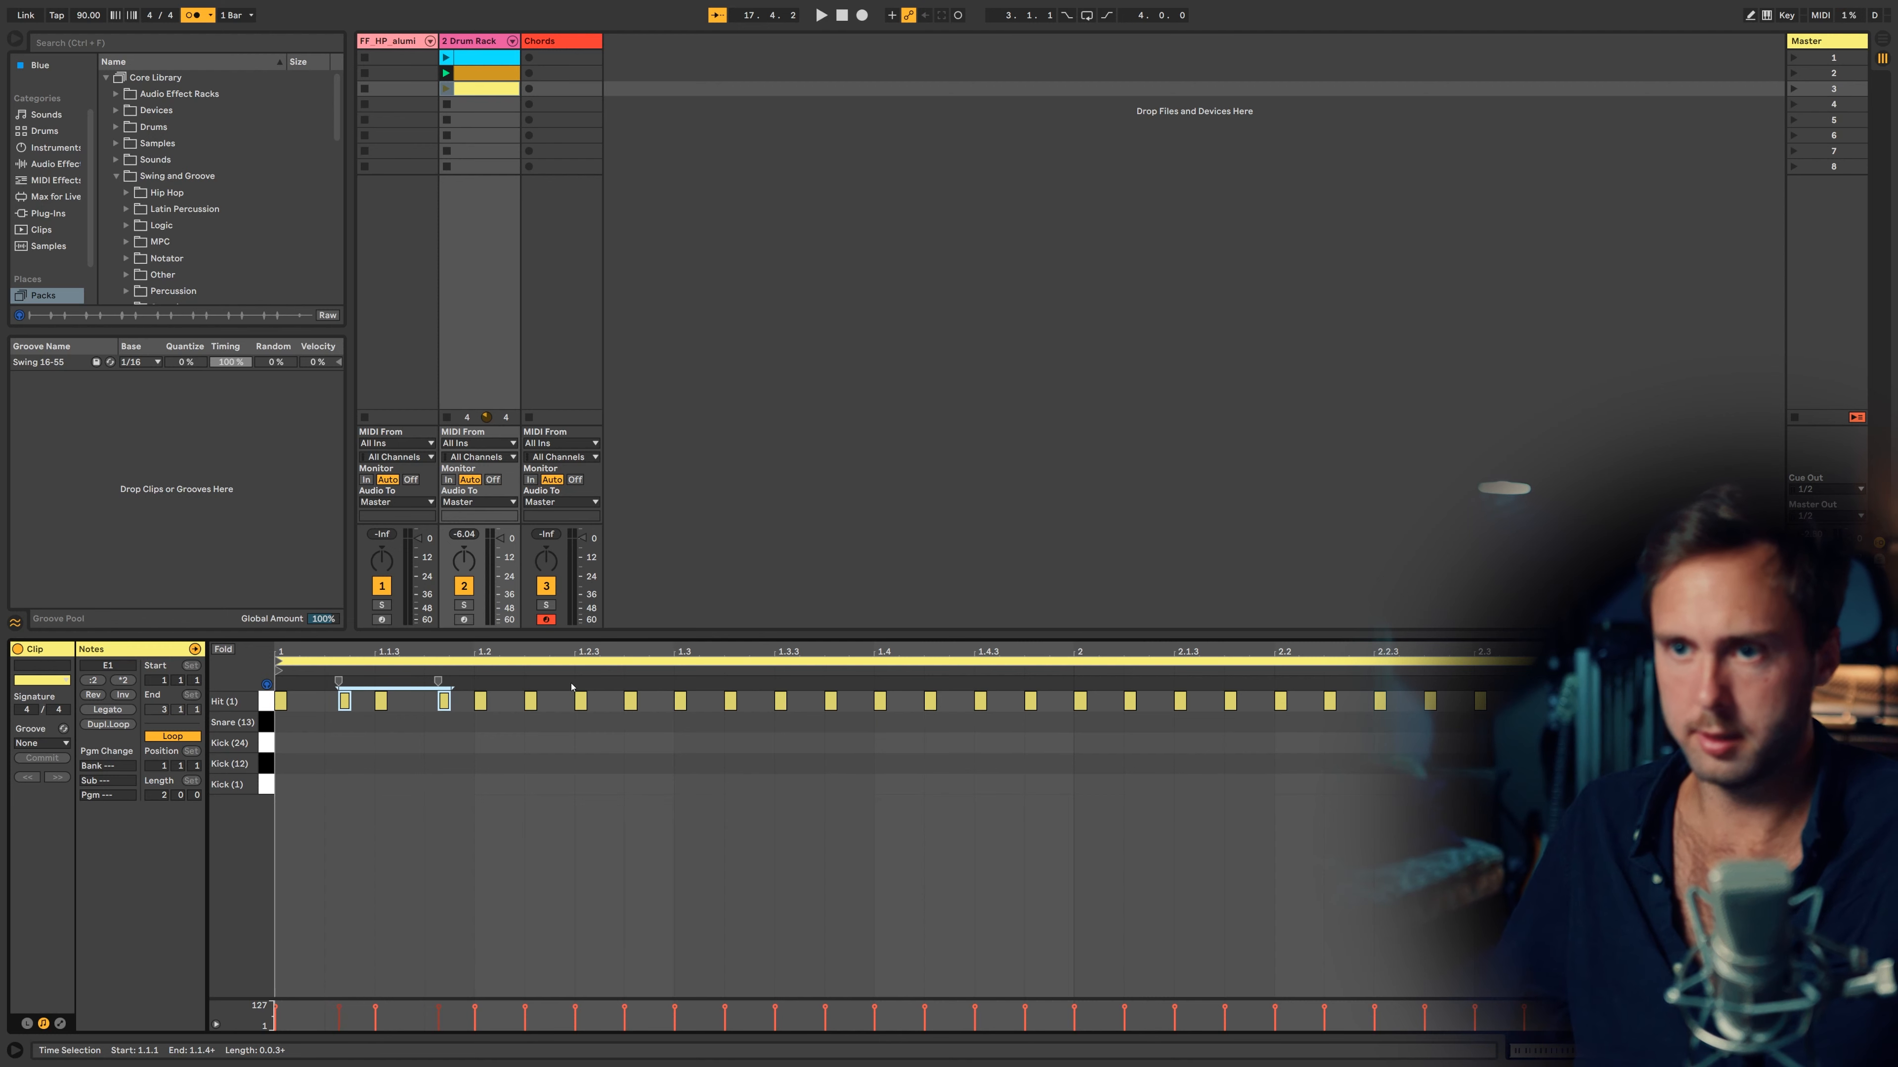
Nudge the second and fourth sixteenth hits in beats 2 and 3 of the yellow clip's first bar late
left_click_drag(560, 714, 478, 669)
left_click_drag(554, 731, 521, 705)
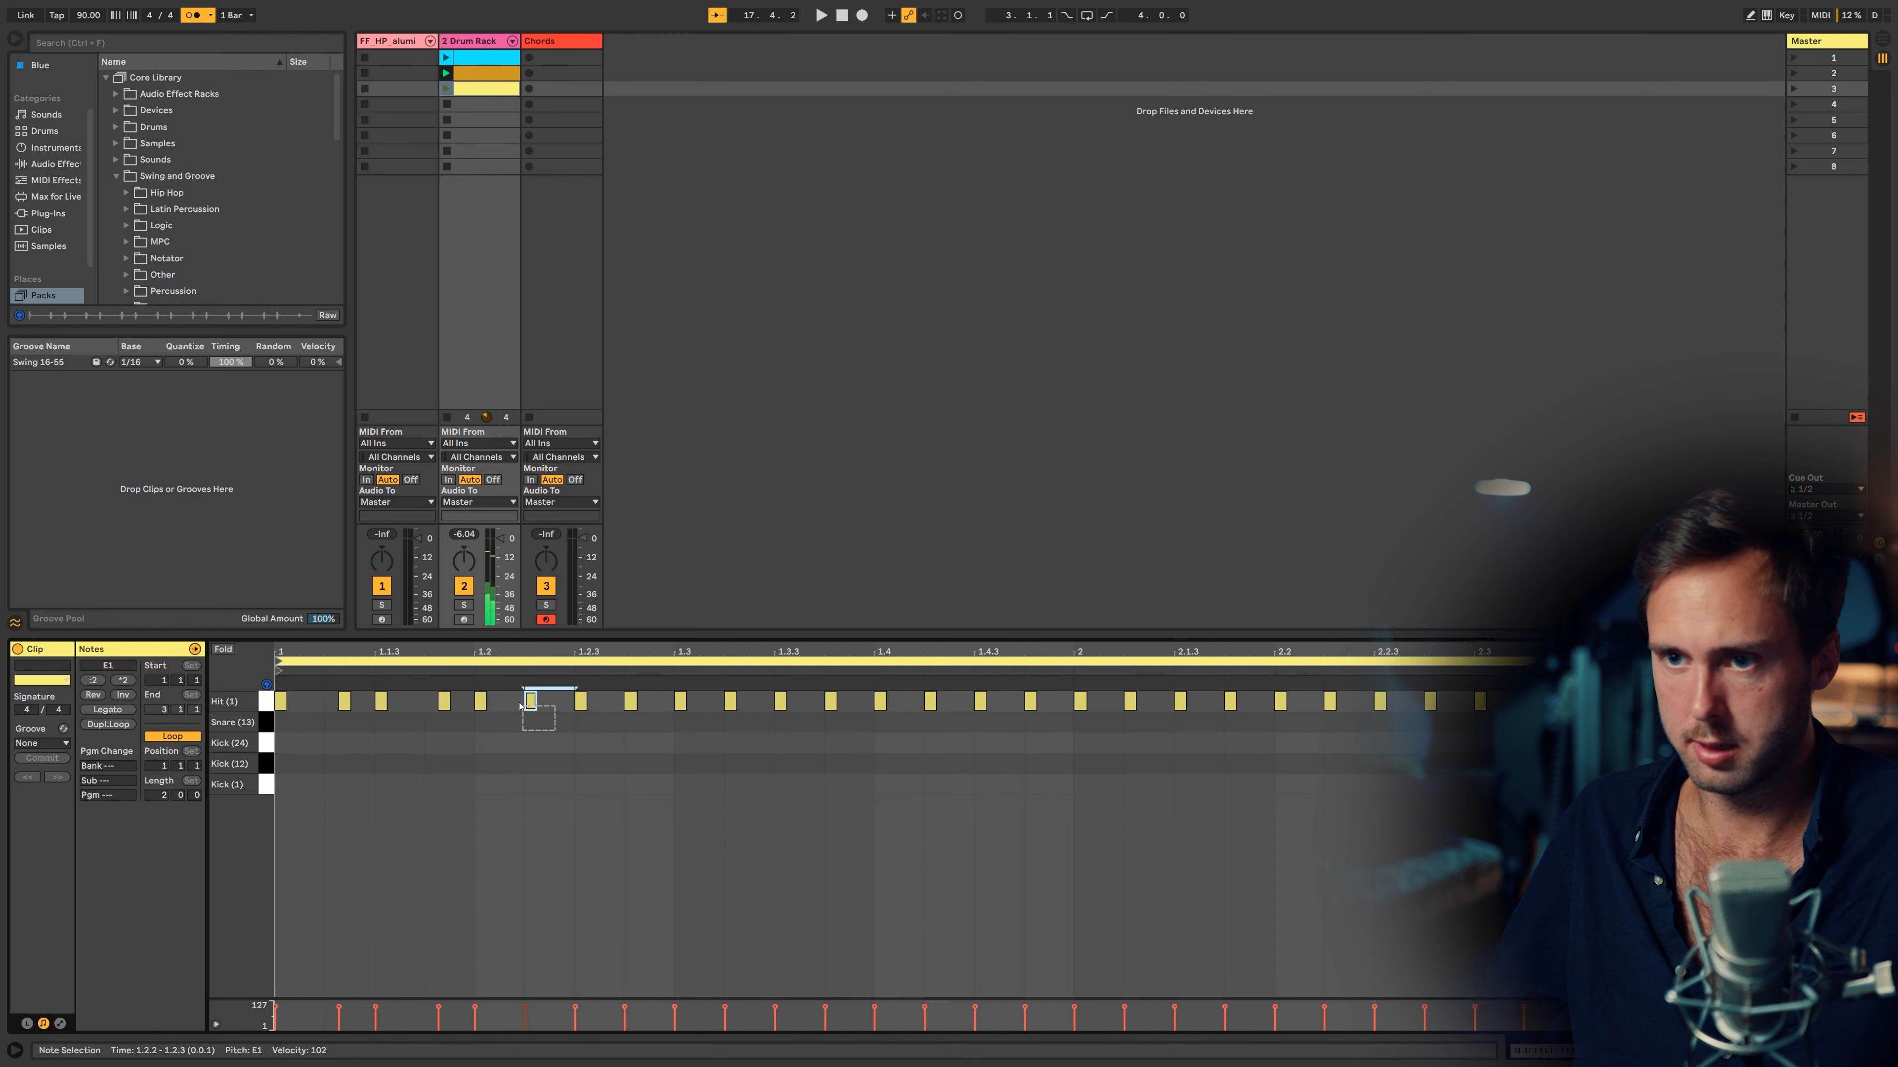
left_click(629, 701, "shift")
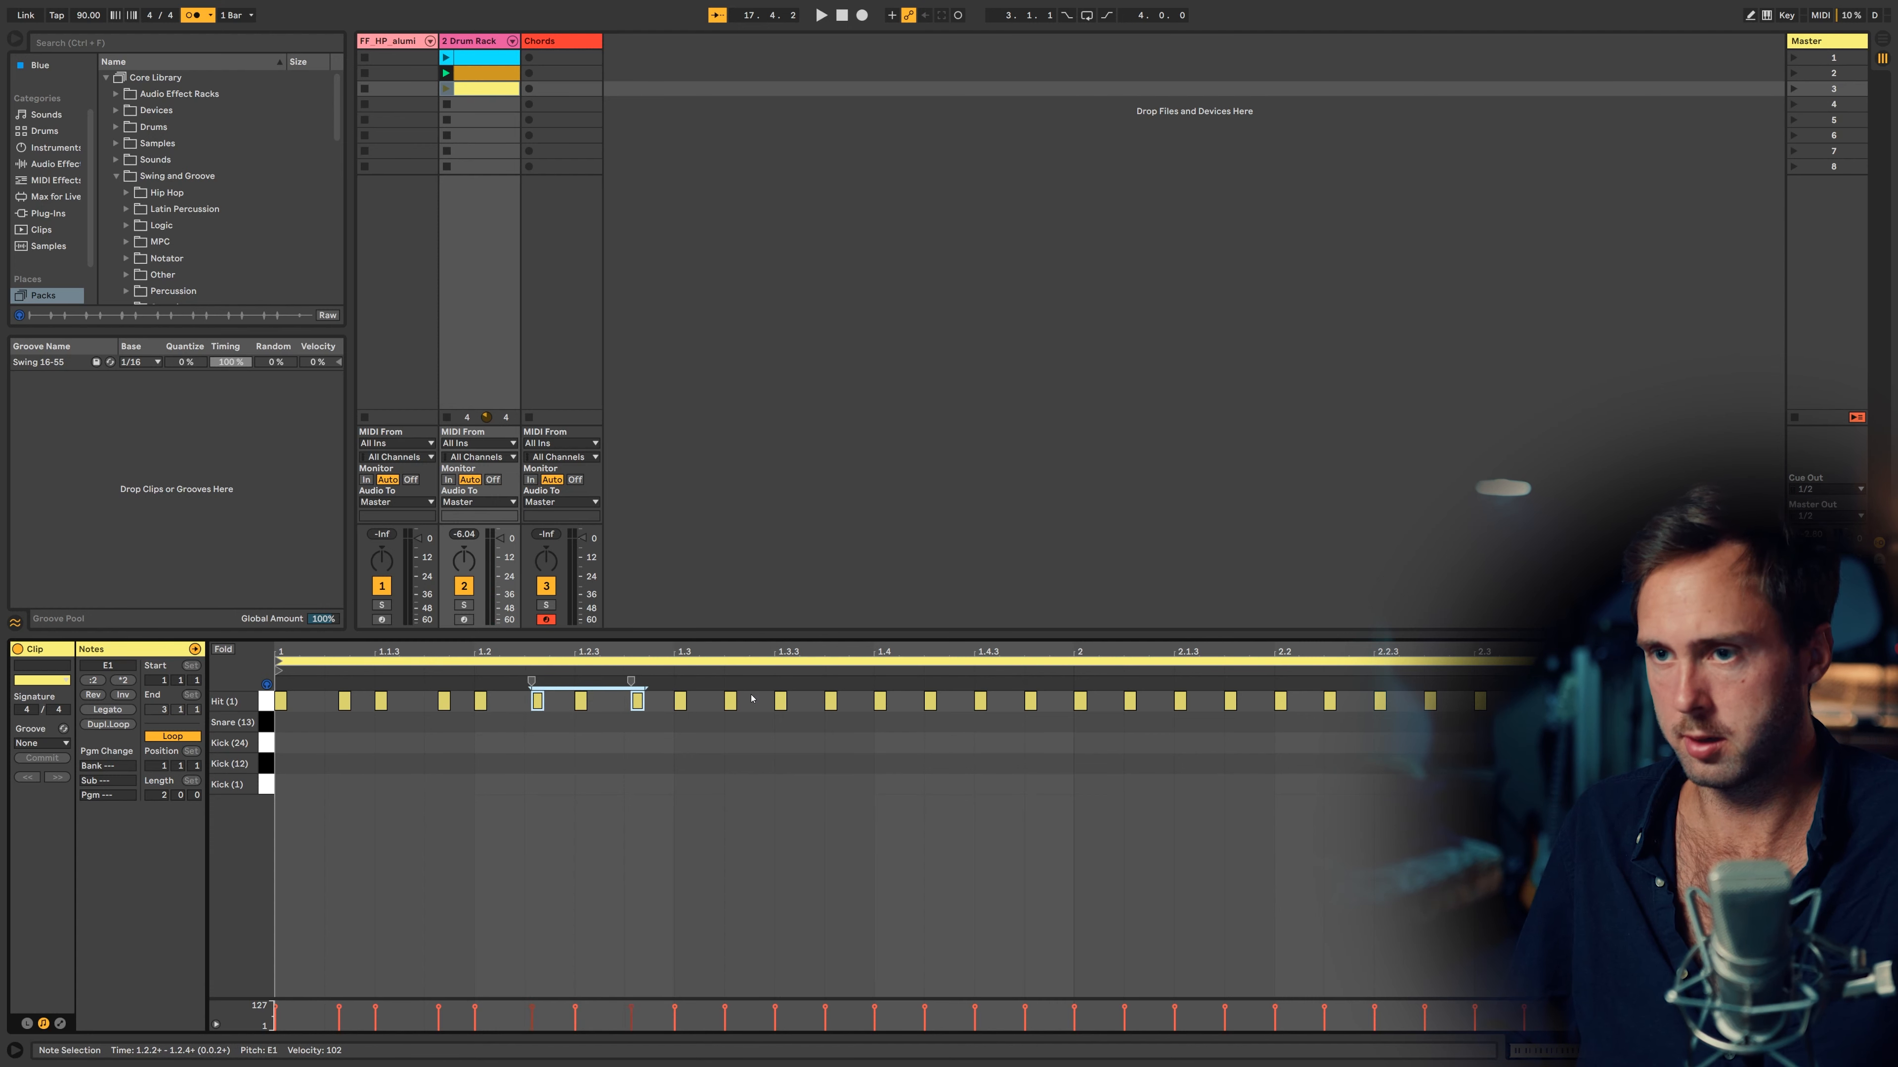
left_click_drag(750, 719, 721, 694)
left_click(829, 700, "shift")
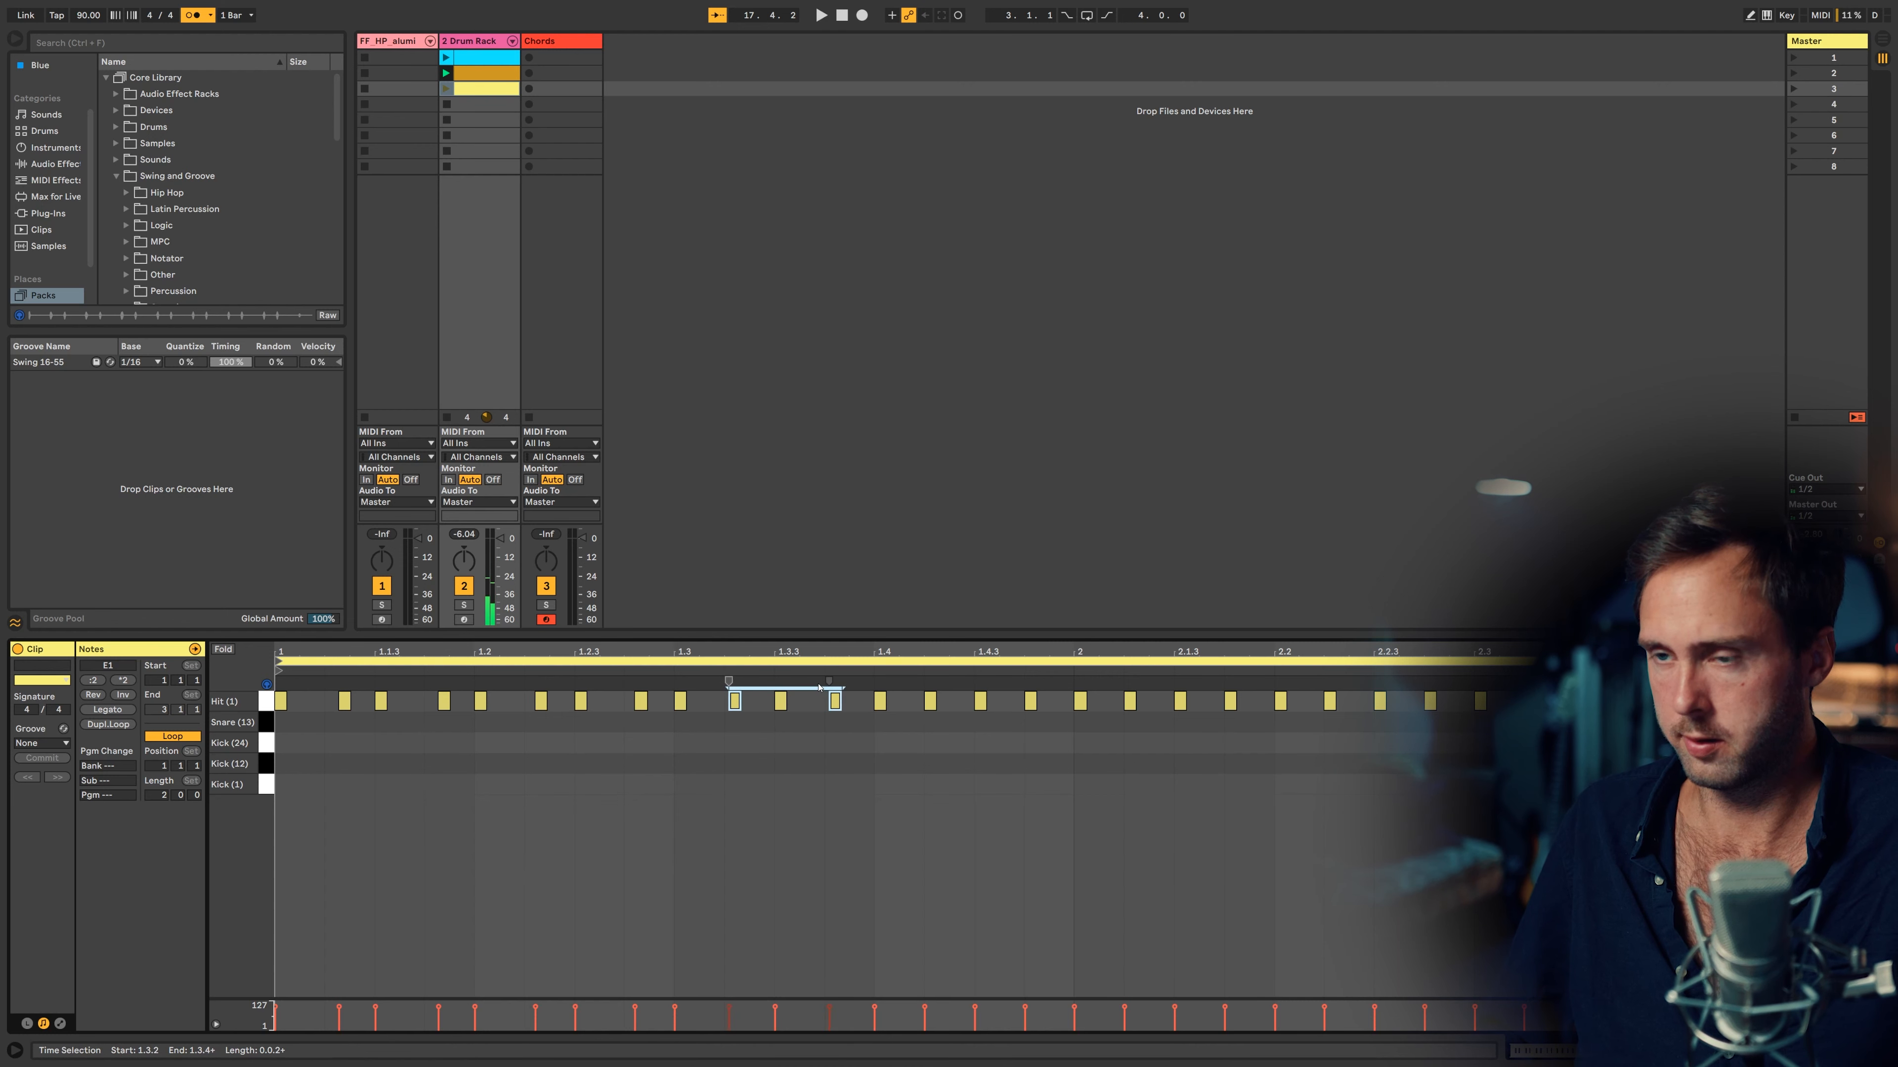
Nudge the off-beat sixteenth hits in beat 4 and the second bar of the yellow clip late, and audition the clip
key("ctrl+d")
key("ctrl+d")
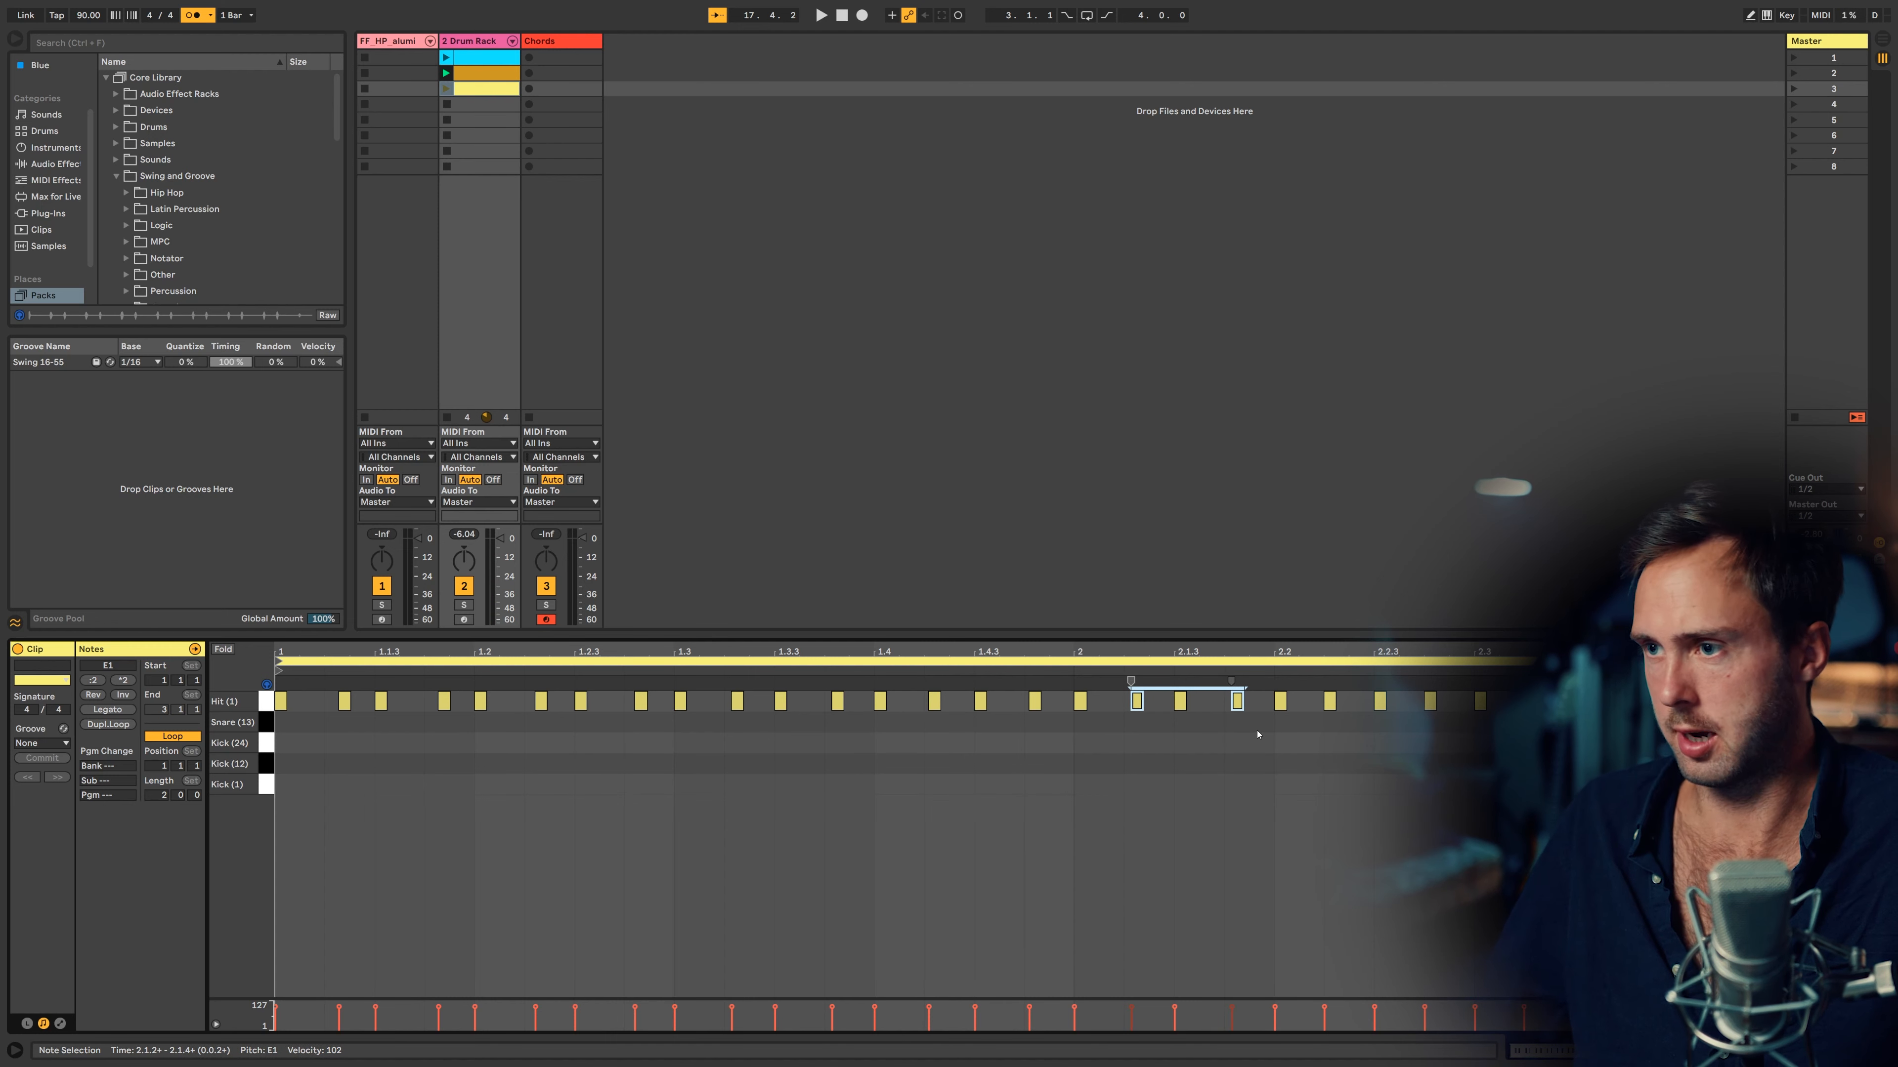
left_click_drag(1318, 719, 1332, 708)
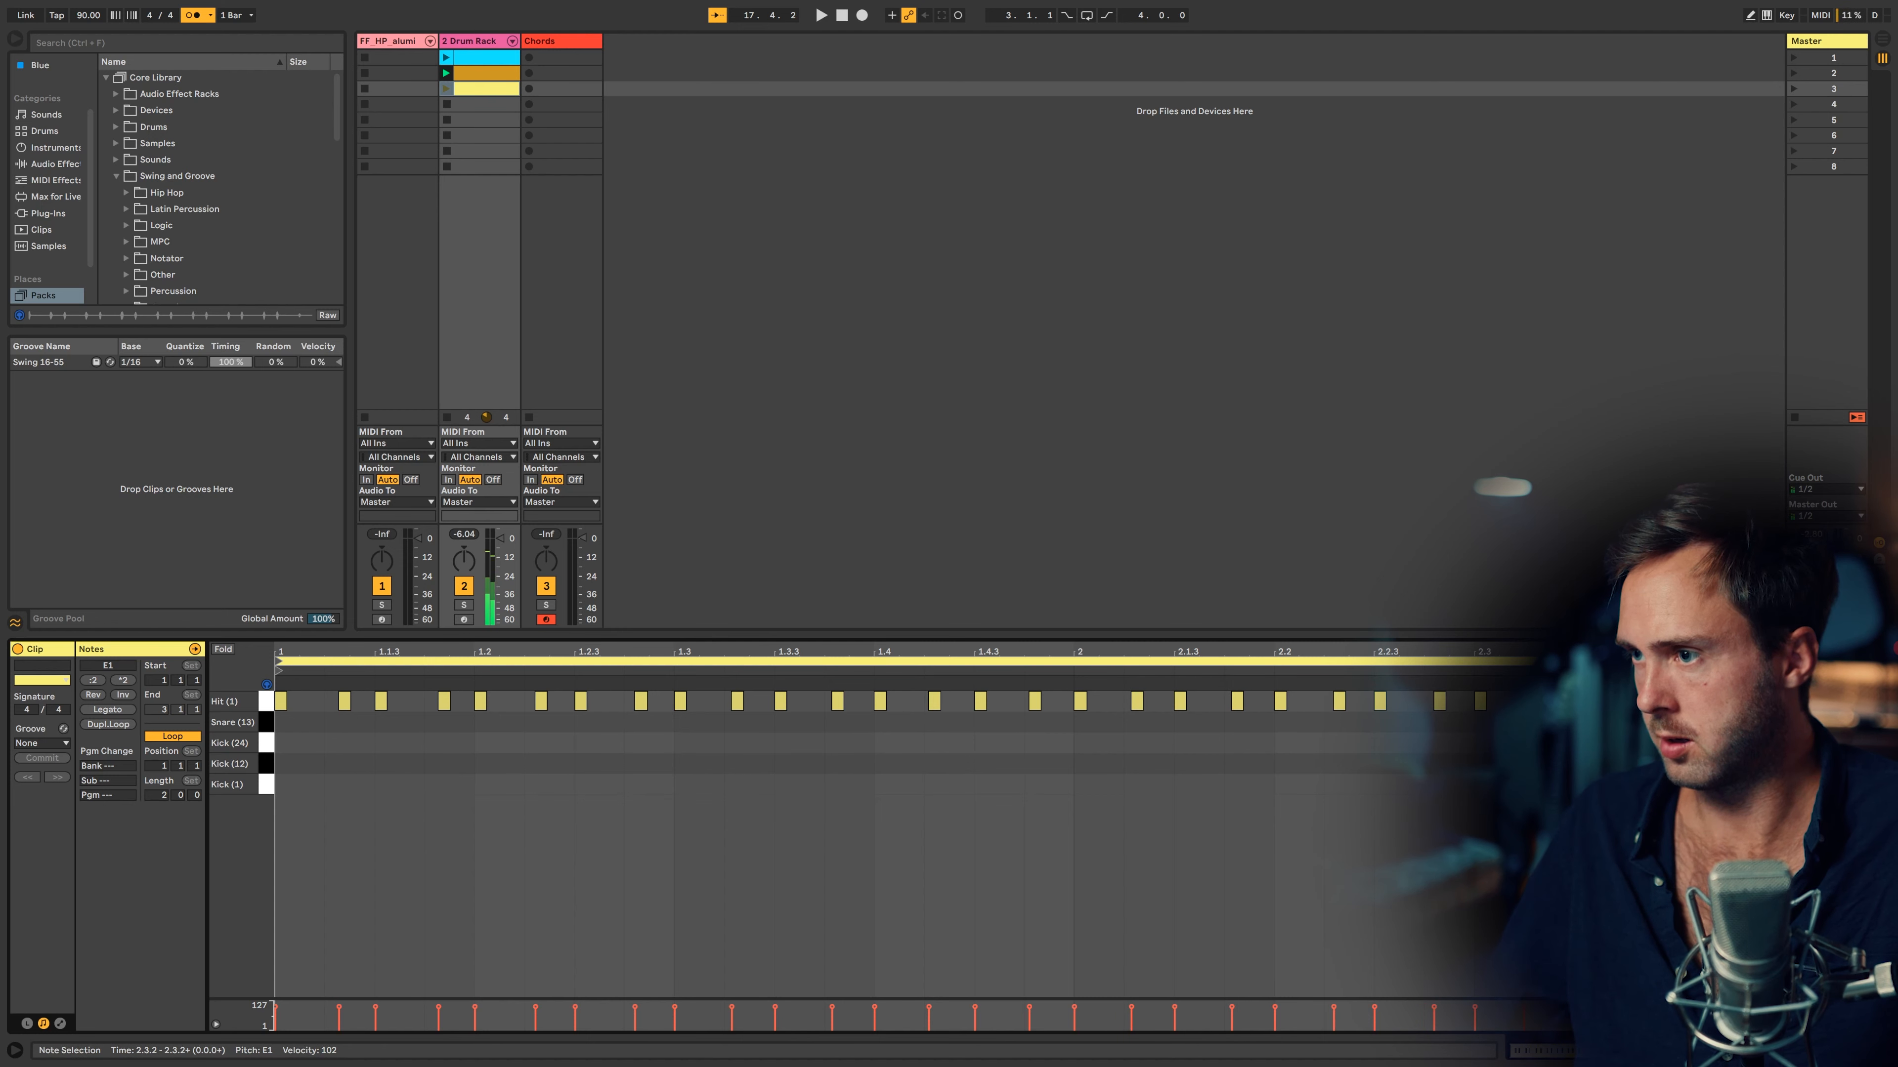
left_click(1729, 702)
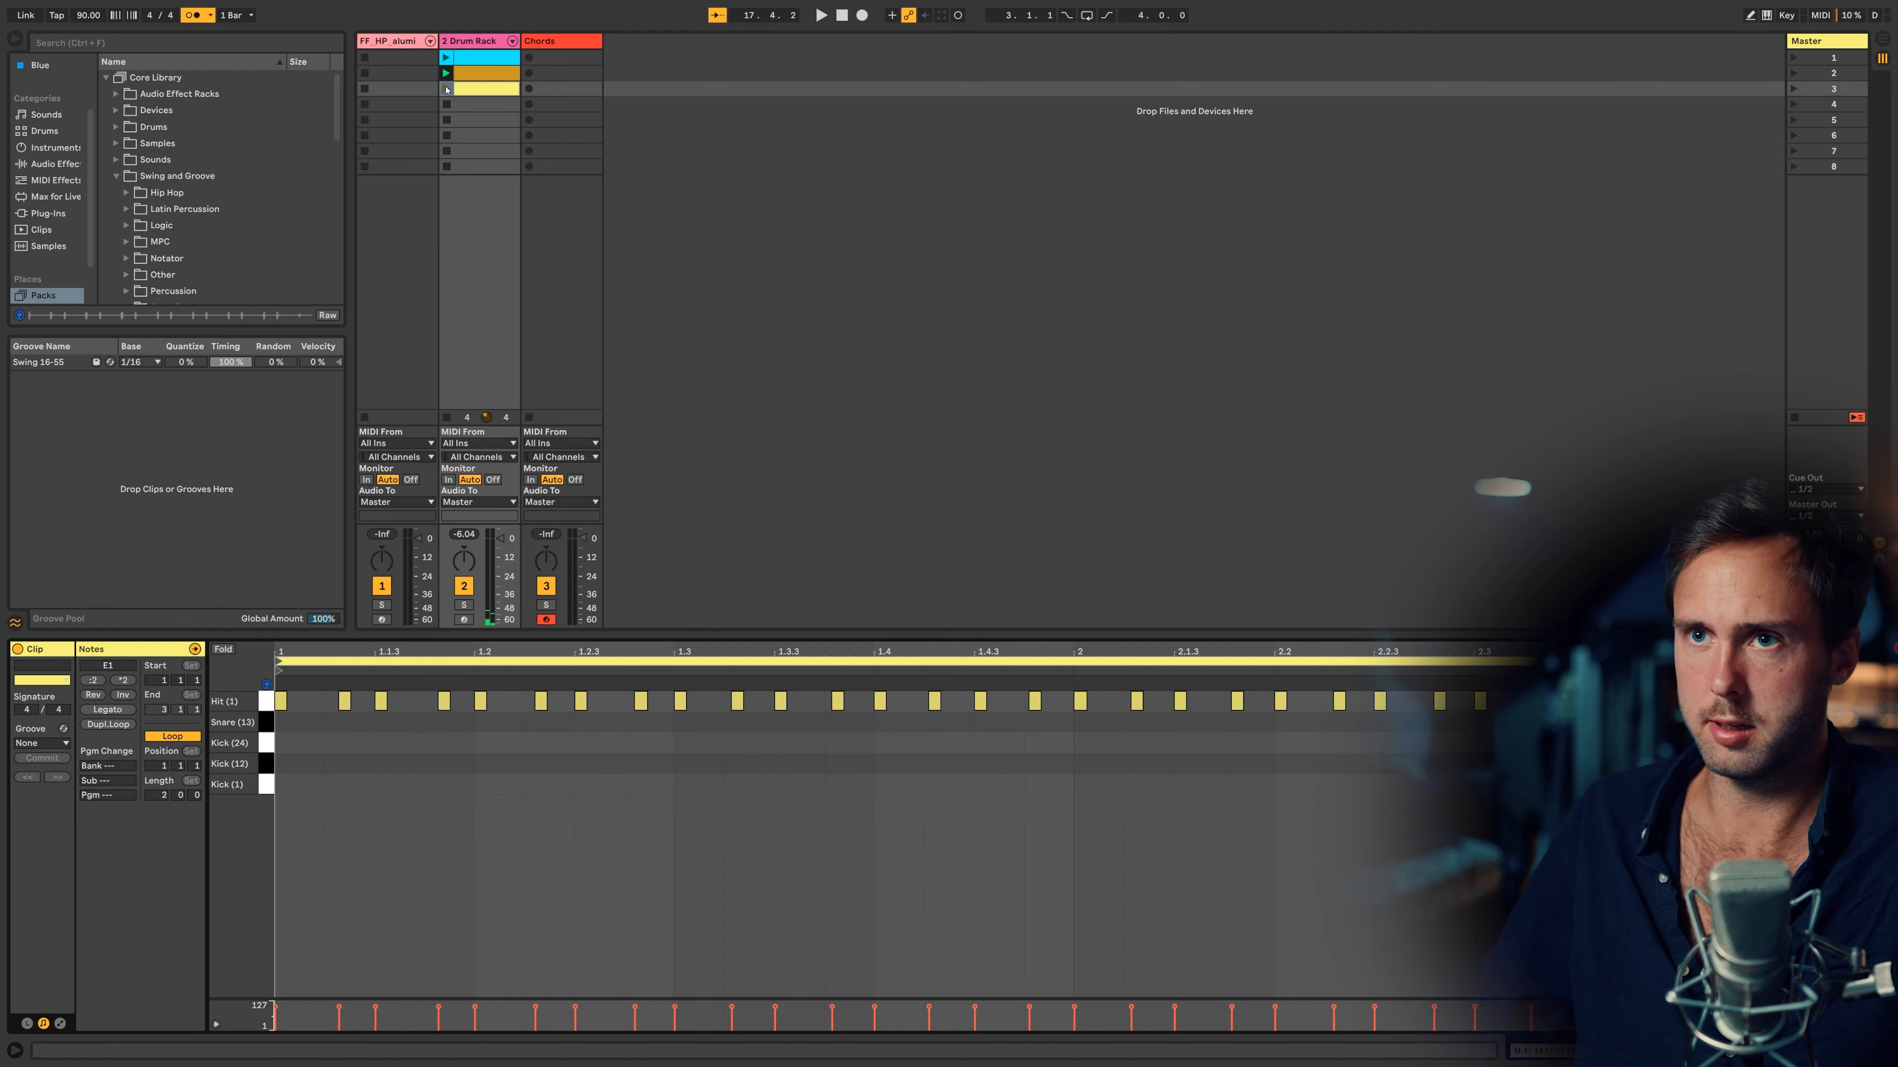
key("space")
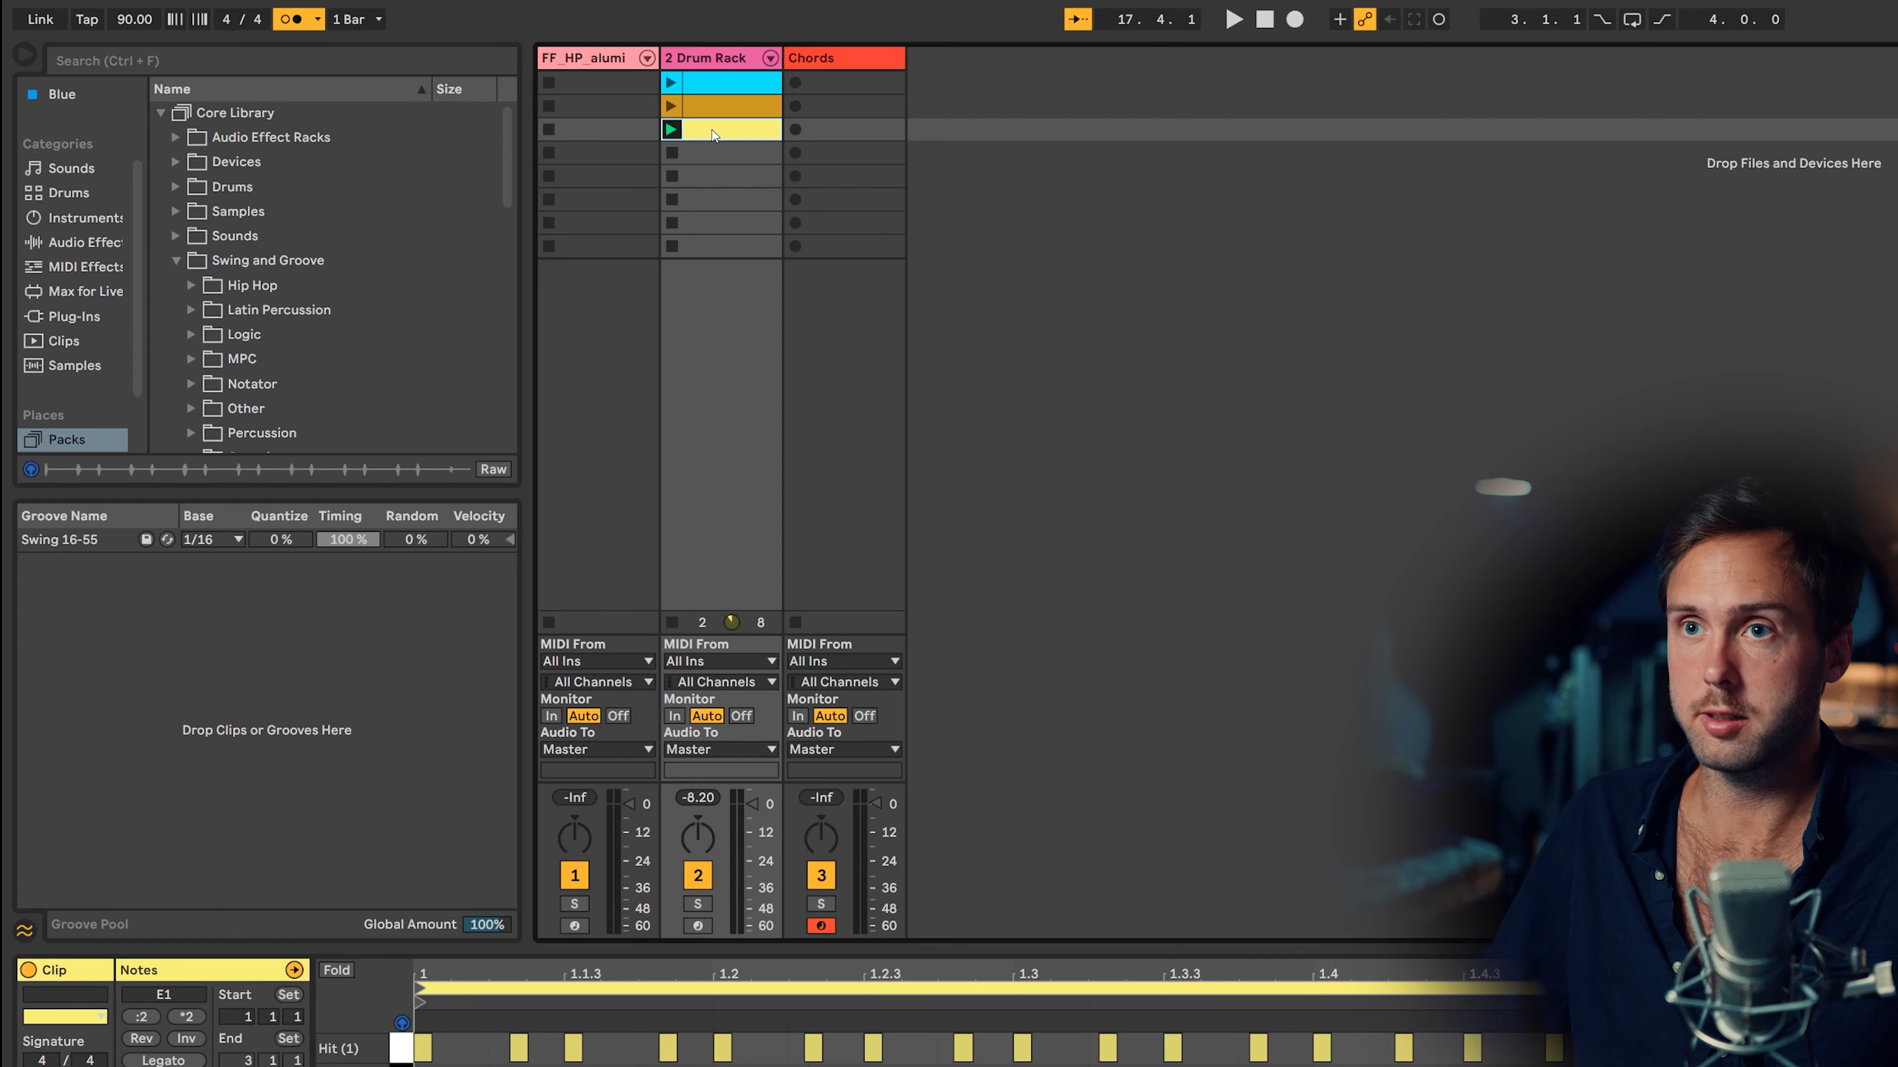
Extract the groove from the yellow clip into the groove pool and toggle the groove pool's display
right_click(714, 131)
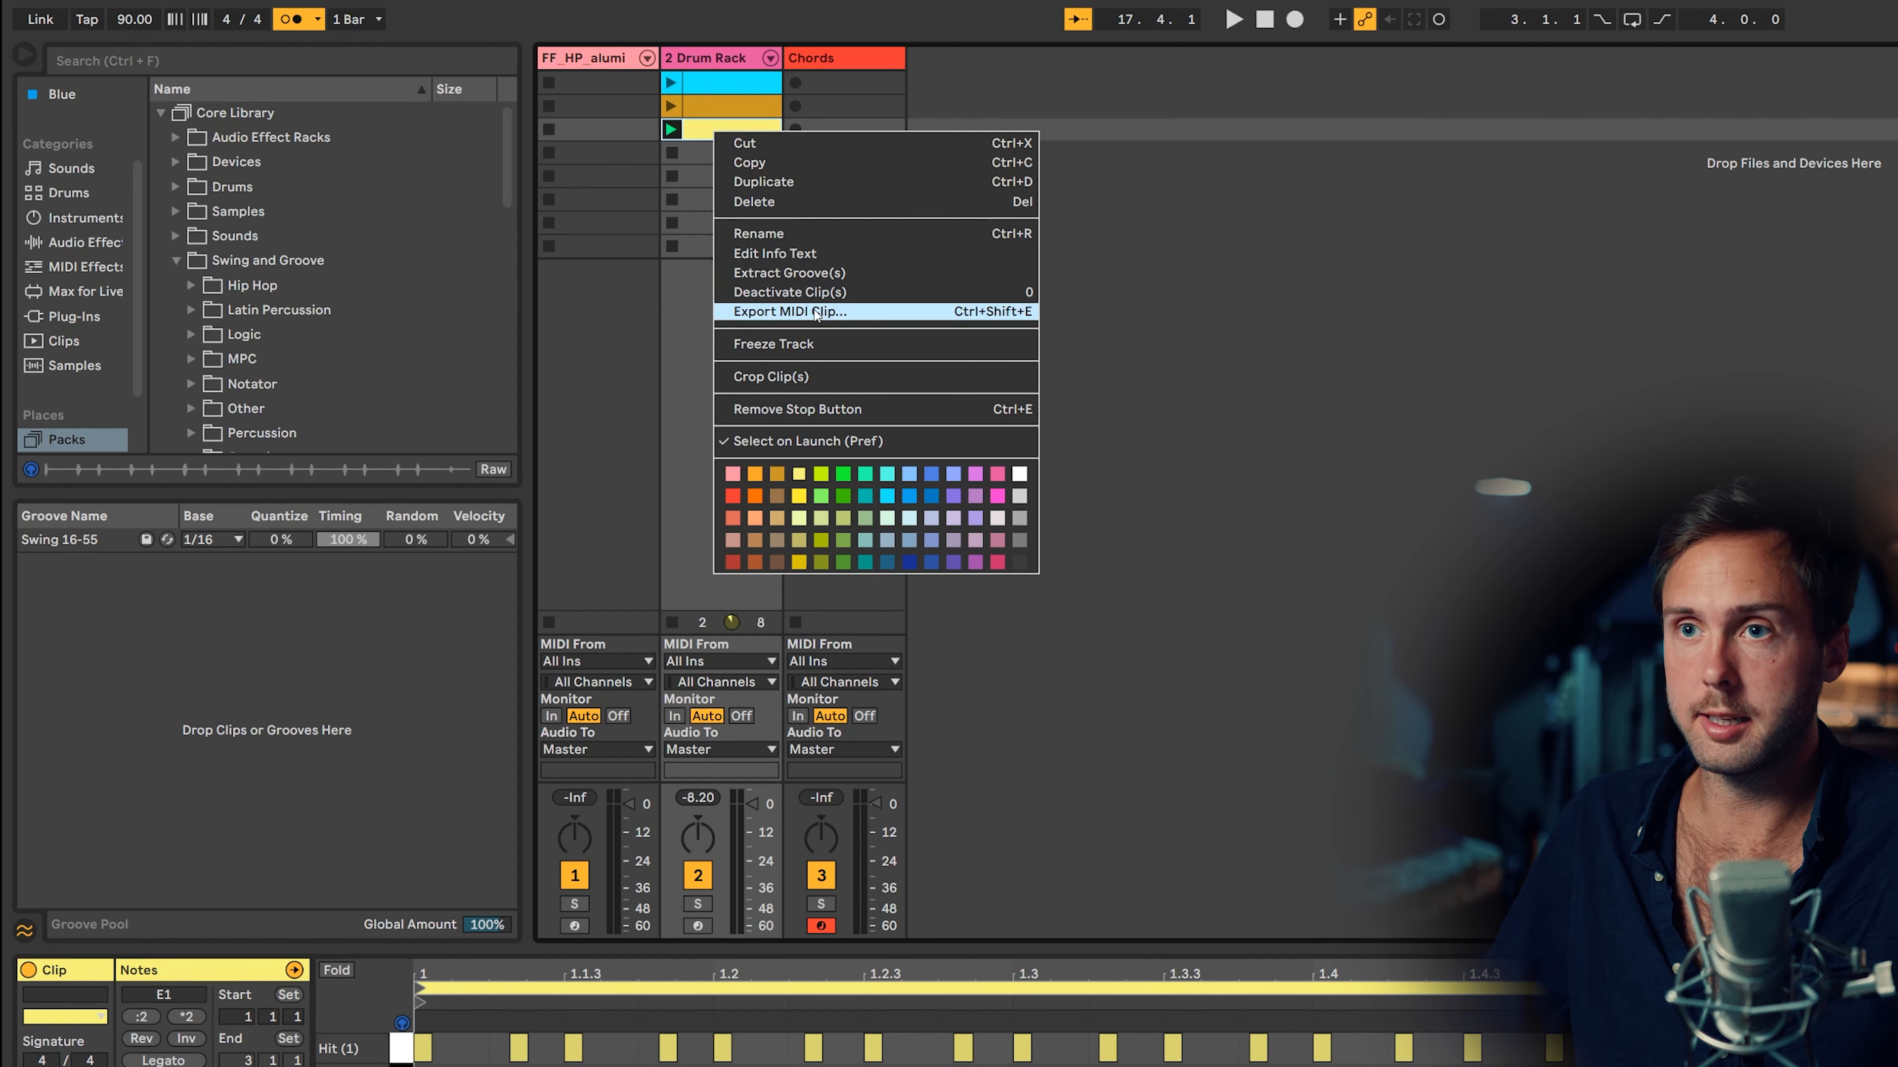
left_click(839, 278)
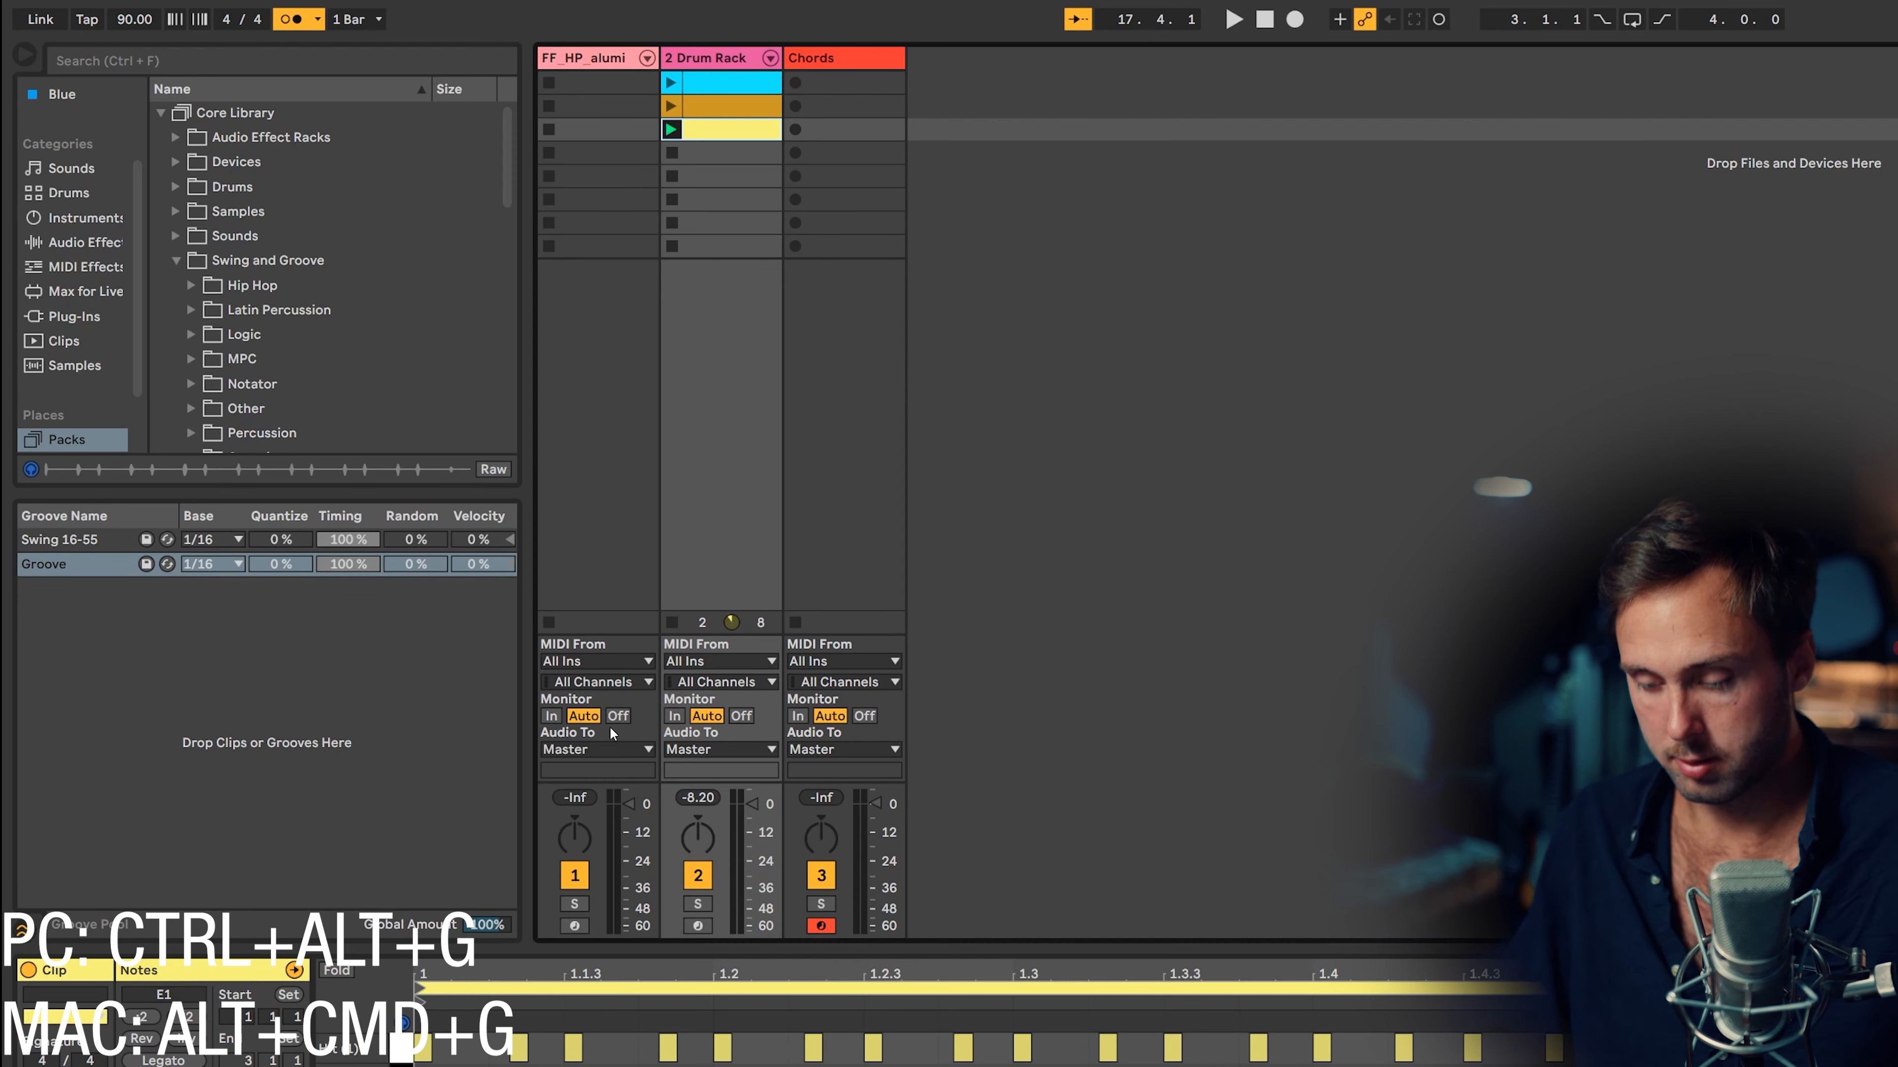
key("ctrl+alt+g")
key("ctrl+alt+g")
key("ctrl+alt+g")
key("ctrl+alt+g")
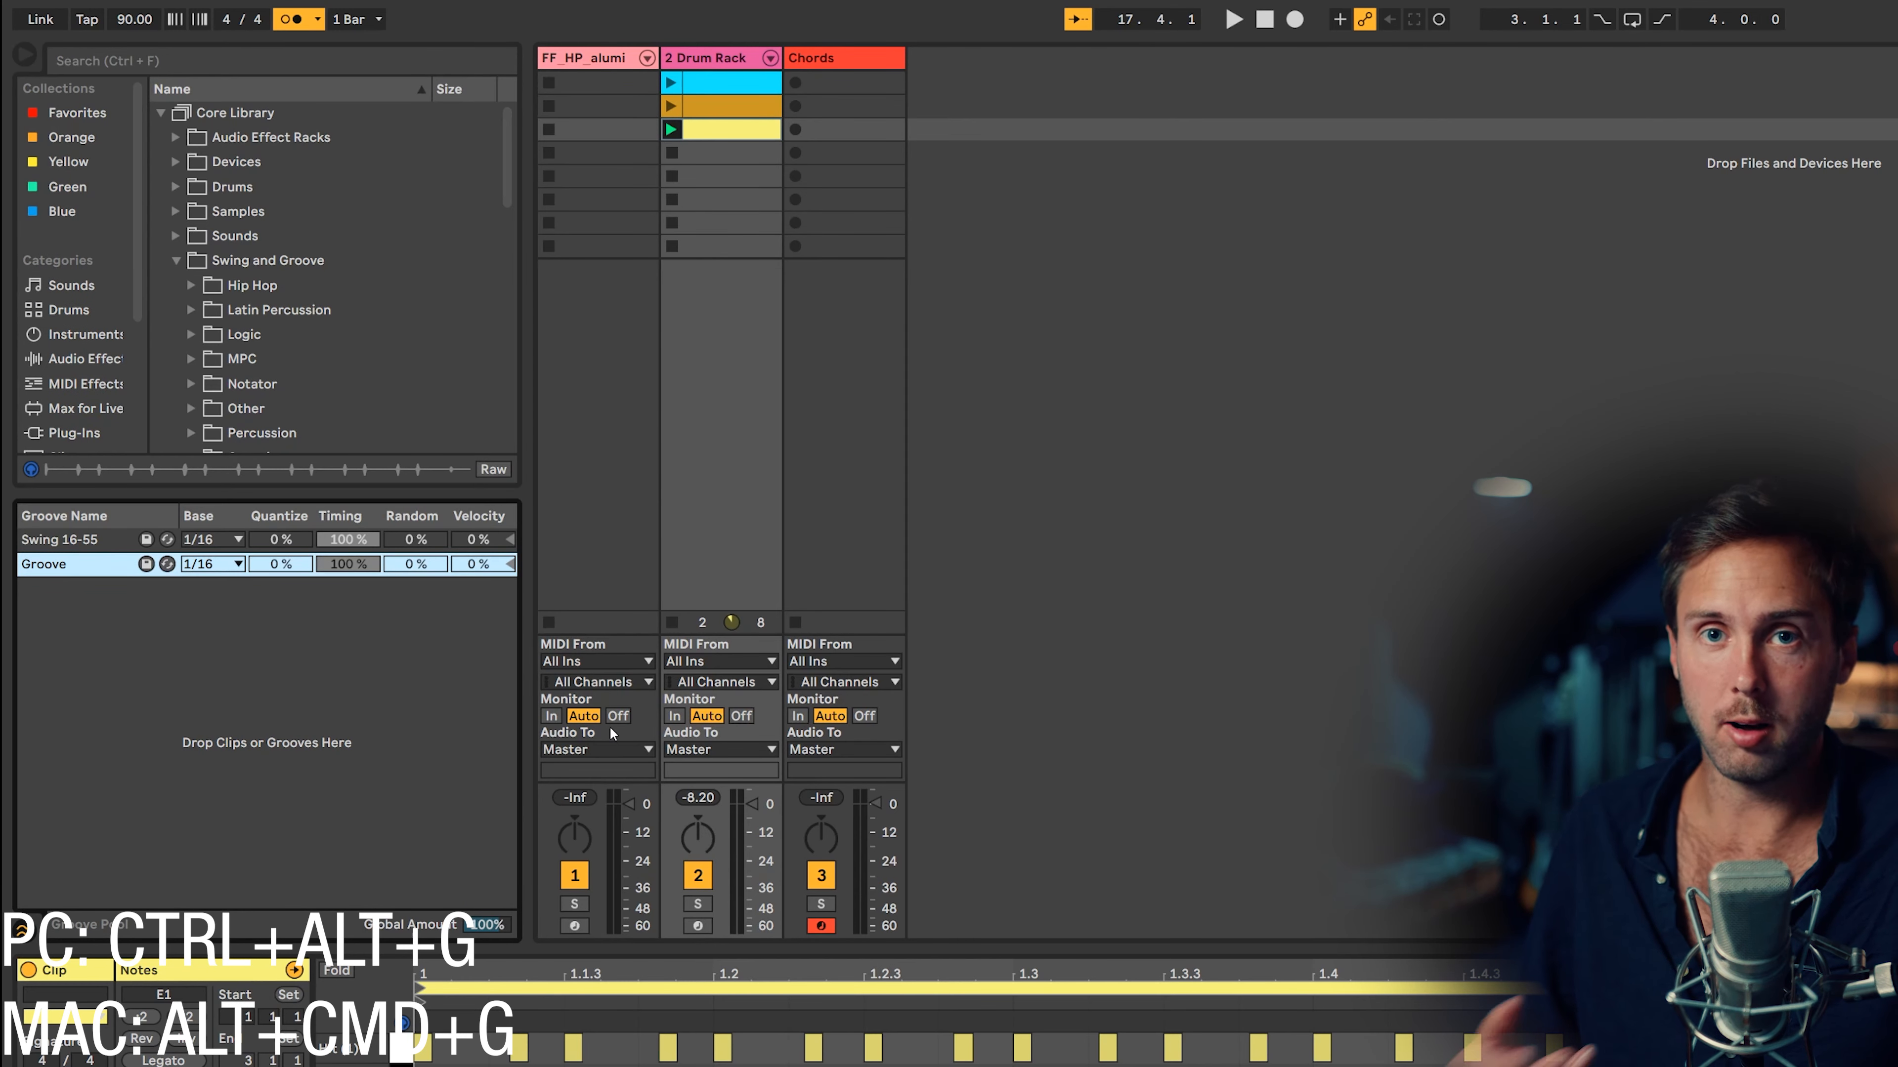
Rename the extracted groove as 16th><> and select the orange clip
double_click(58, 572)
type(">")
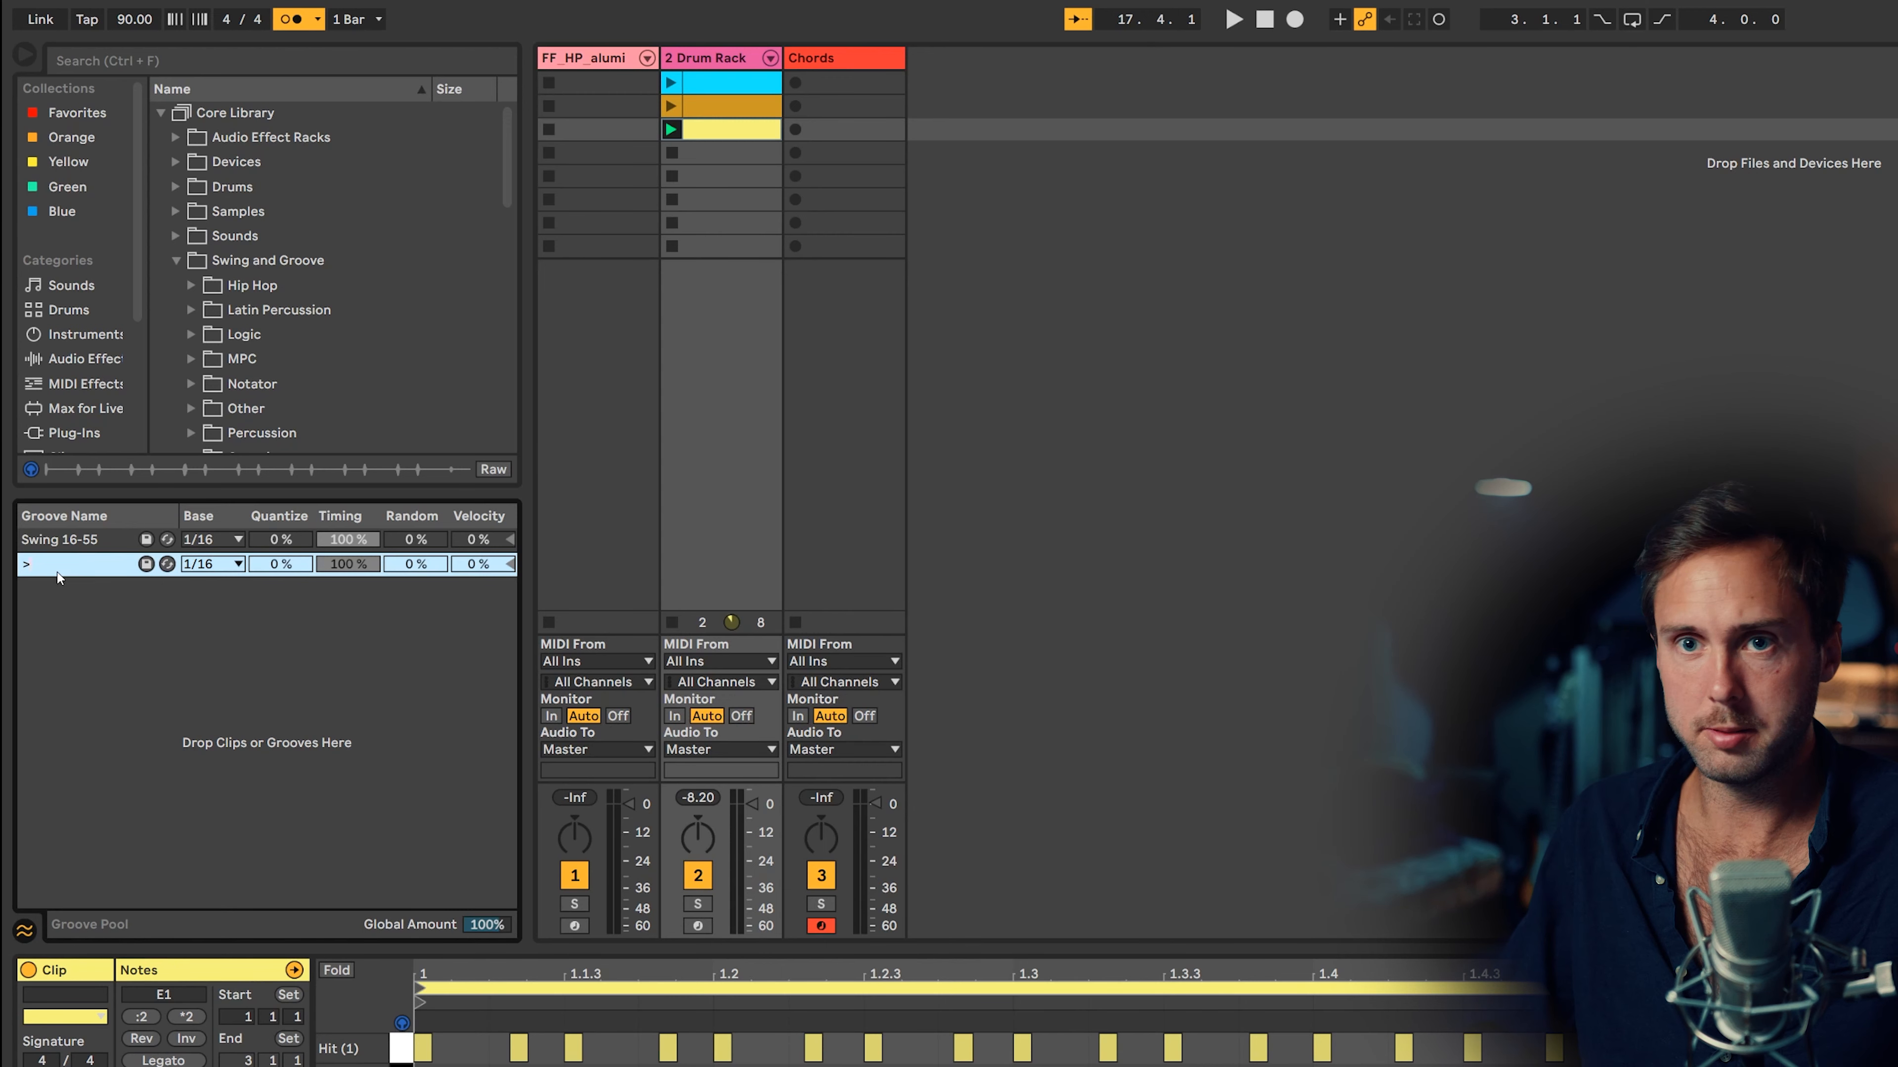
type("<>")
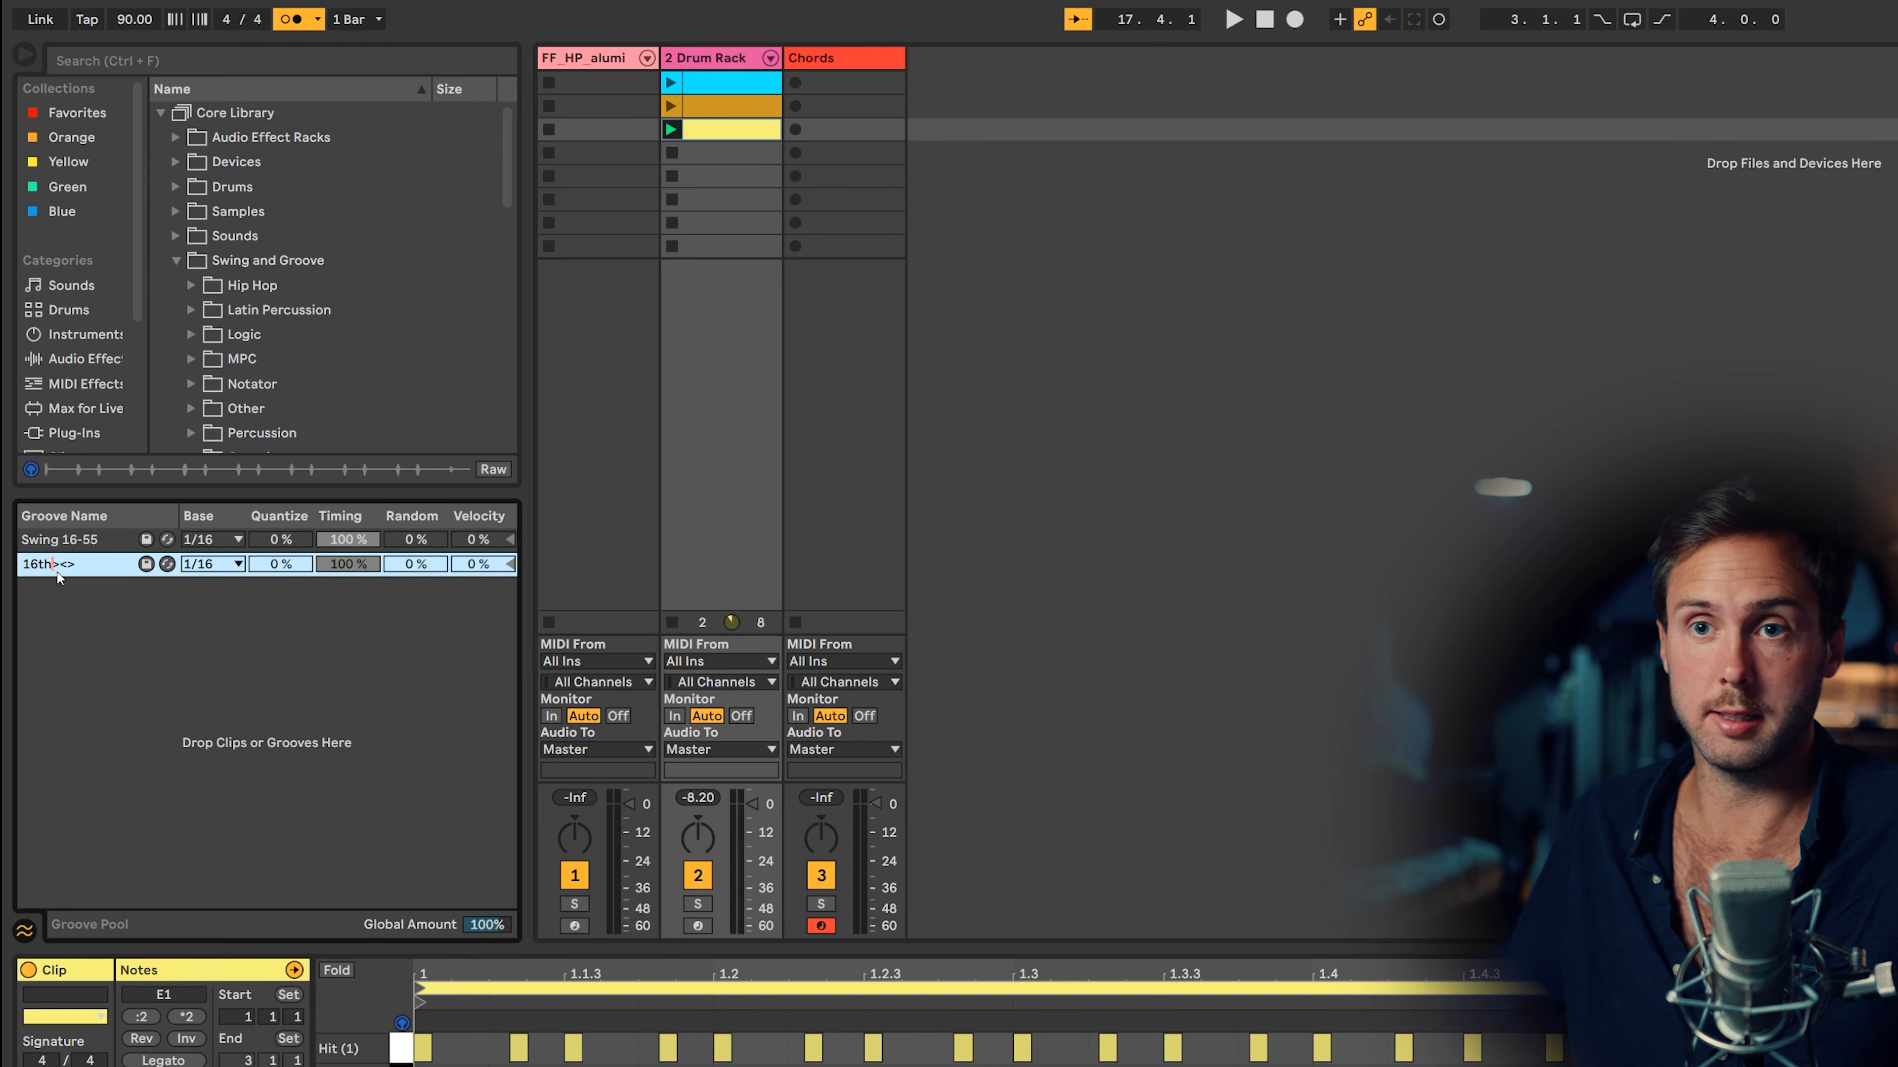
left_click(716, 115)
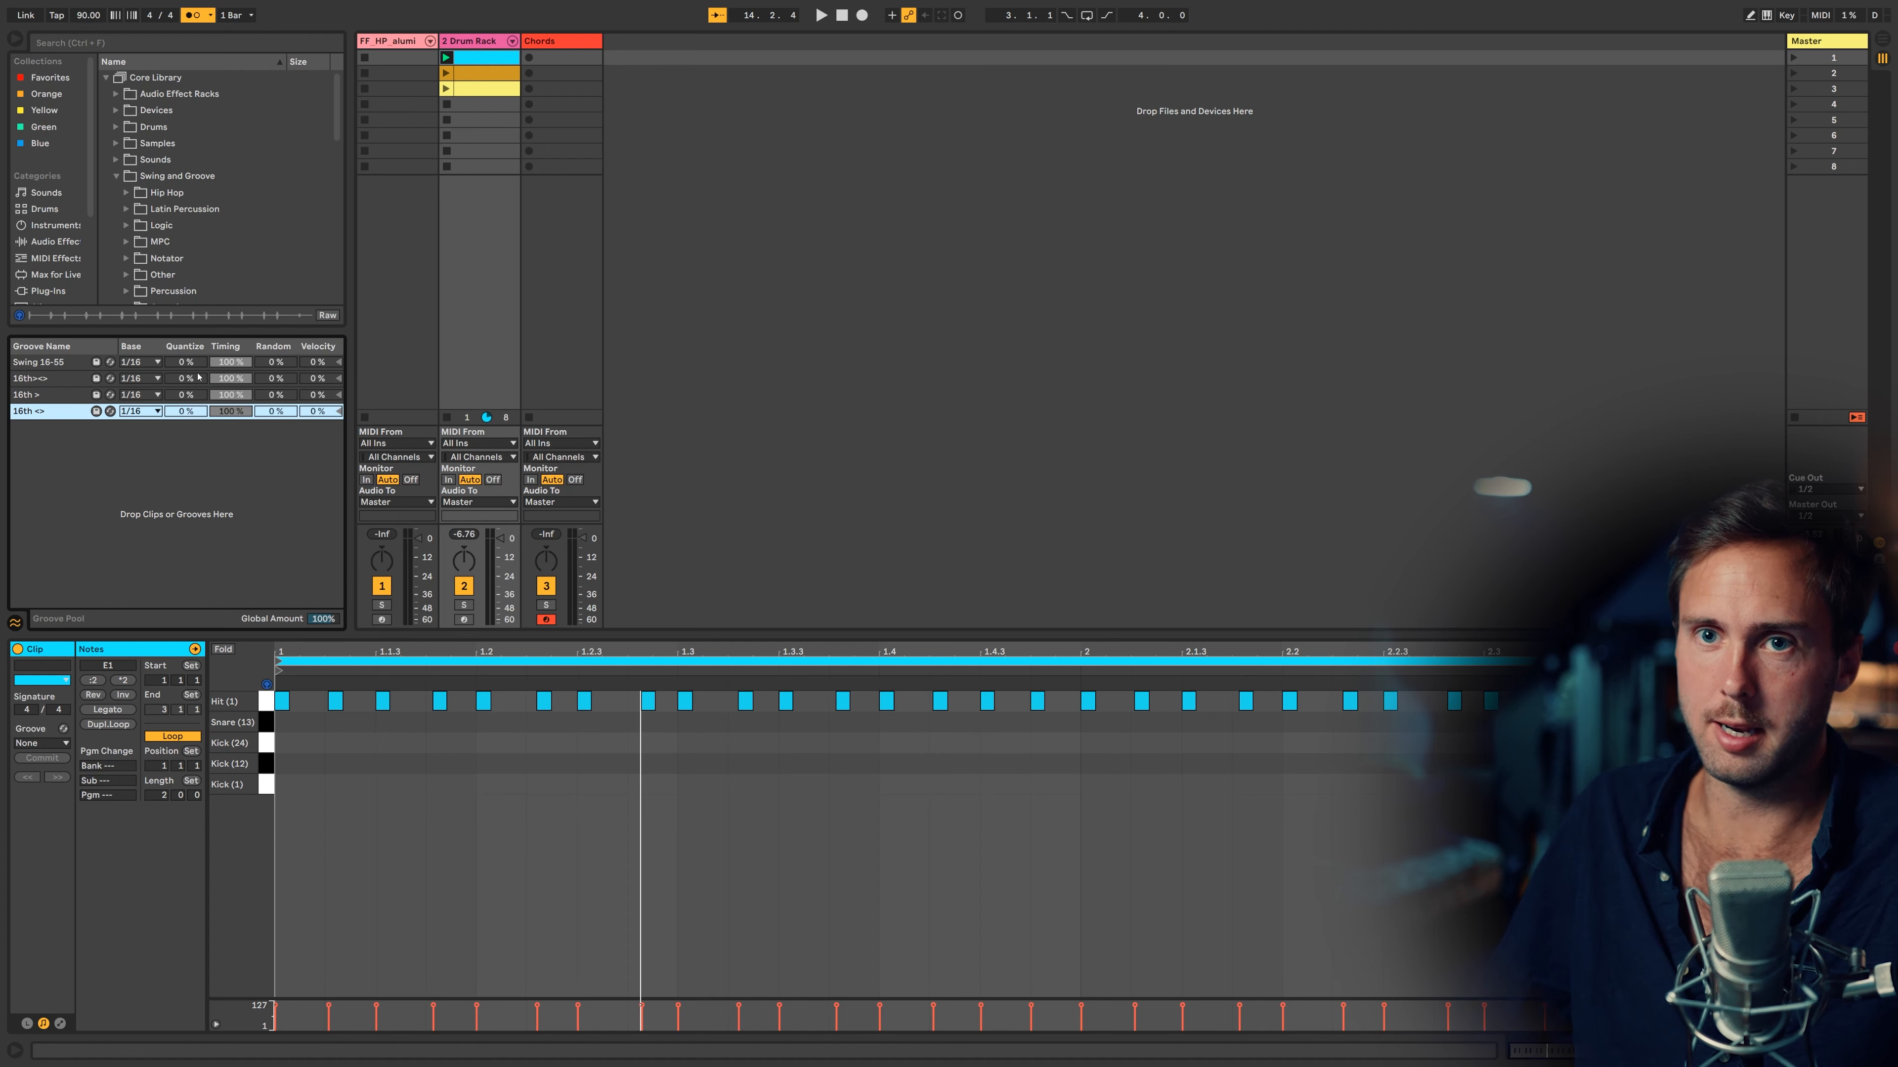
Play the yellow clip briefly and stop playback
left_click(446, 88)
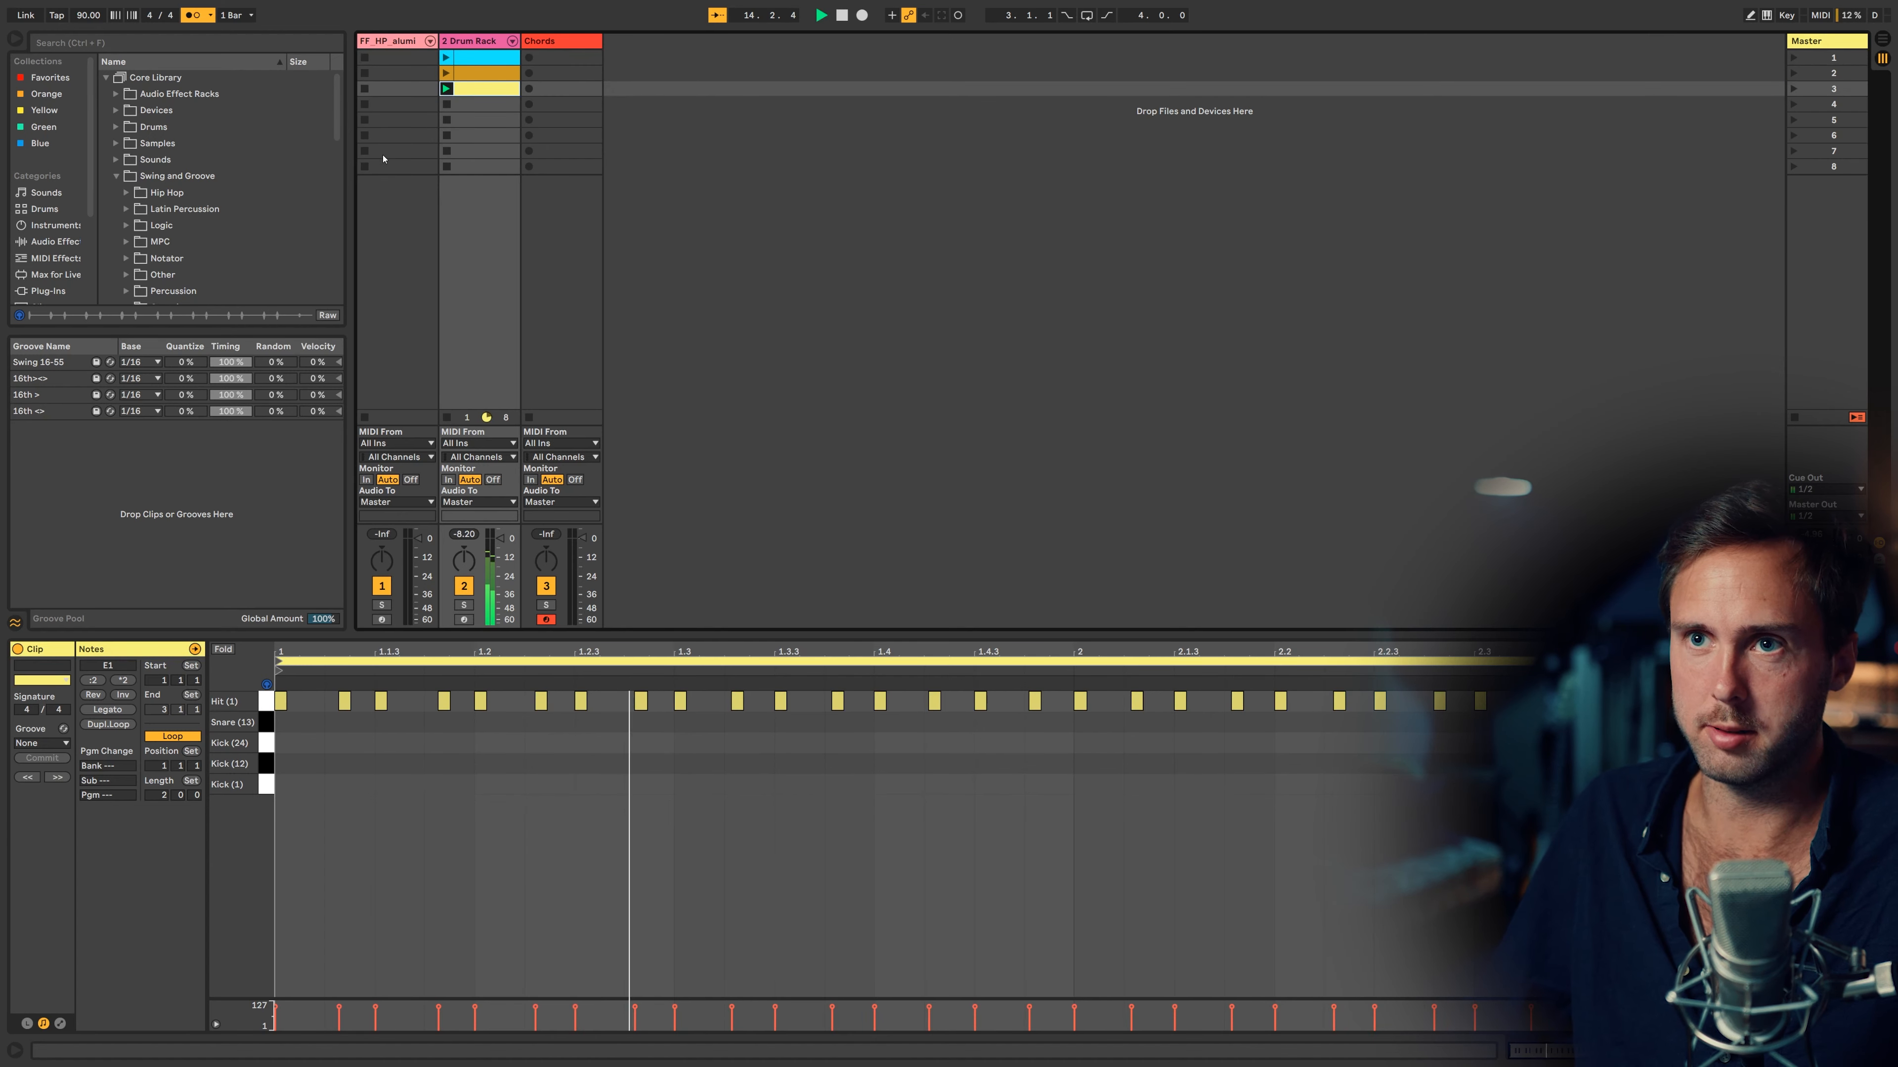
key("space")
Duplicate the Drum Rack track and delete all clips from the first of the two tracks
left_click(469, 41)
key("ctrl+d")
left_click(486, 57, "shift")
key("Delete")
Create a clip in the third slot of the FF_HP_alumi track, assign it the 16th><> groove and launch it
double_click(404, 89)
left_click(42, 744)
left_click(45, 781)
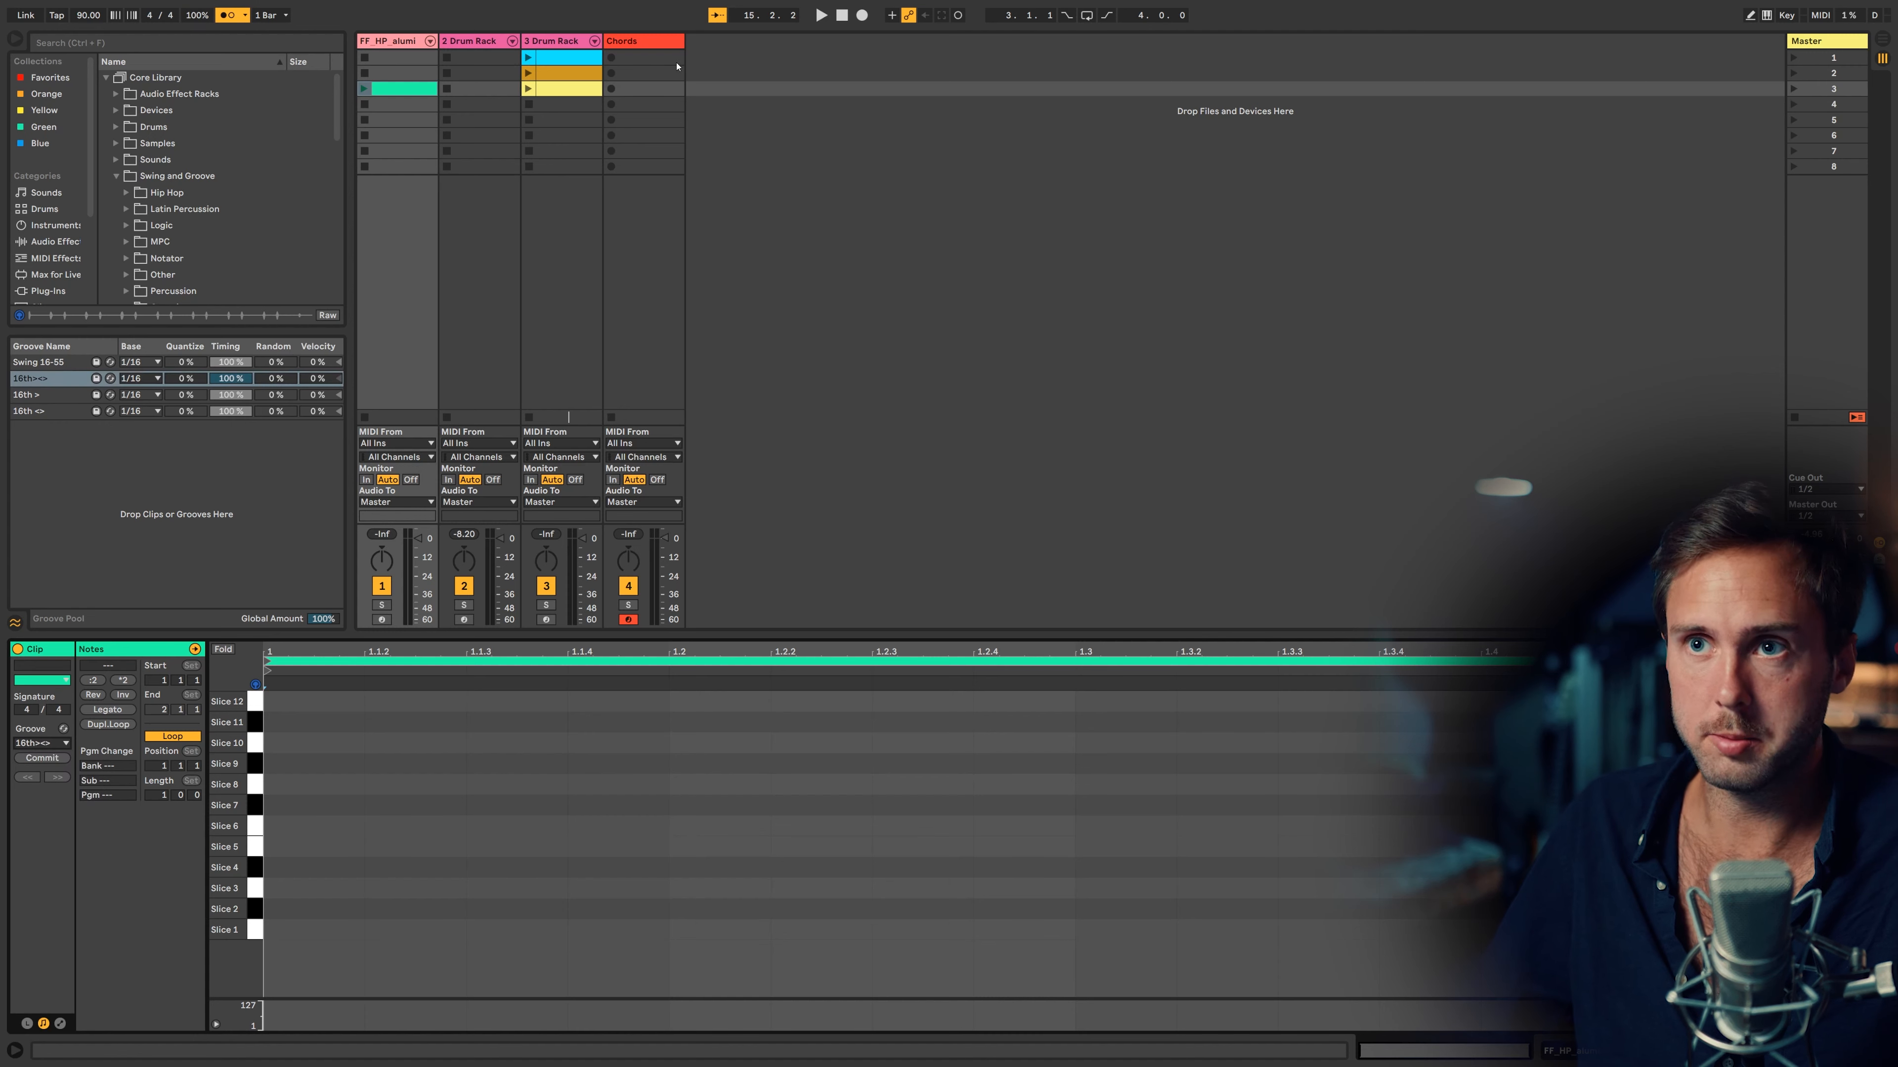
left_click(545, 90)
left_click(414, 92)
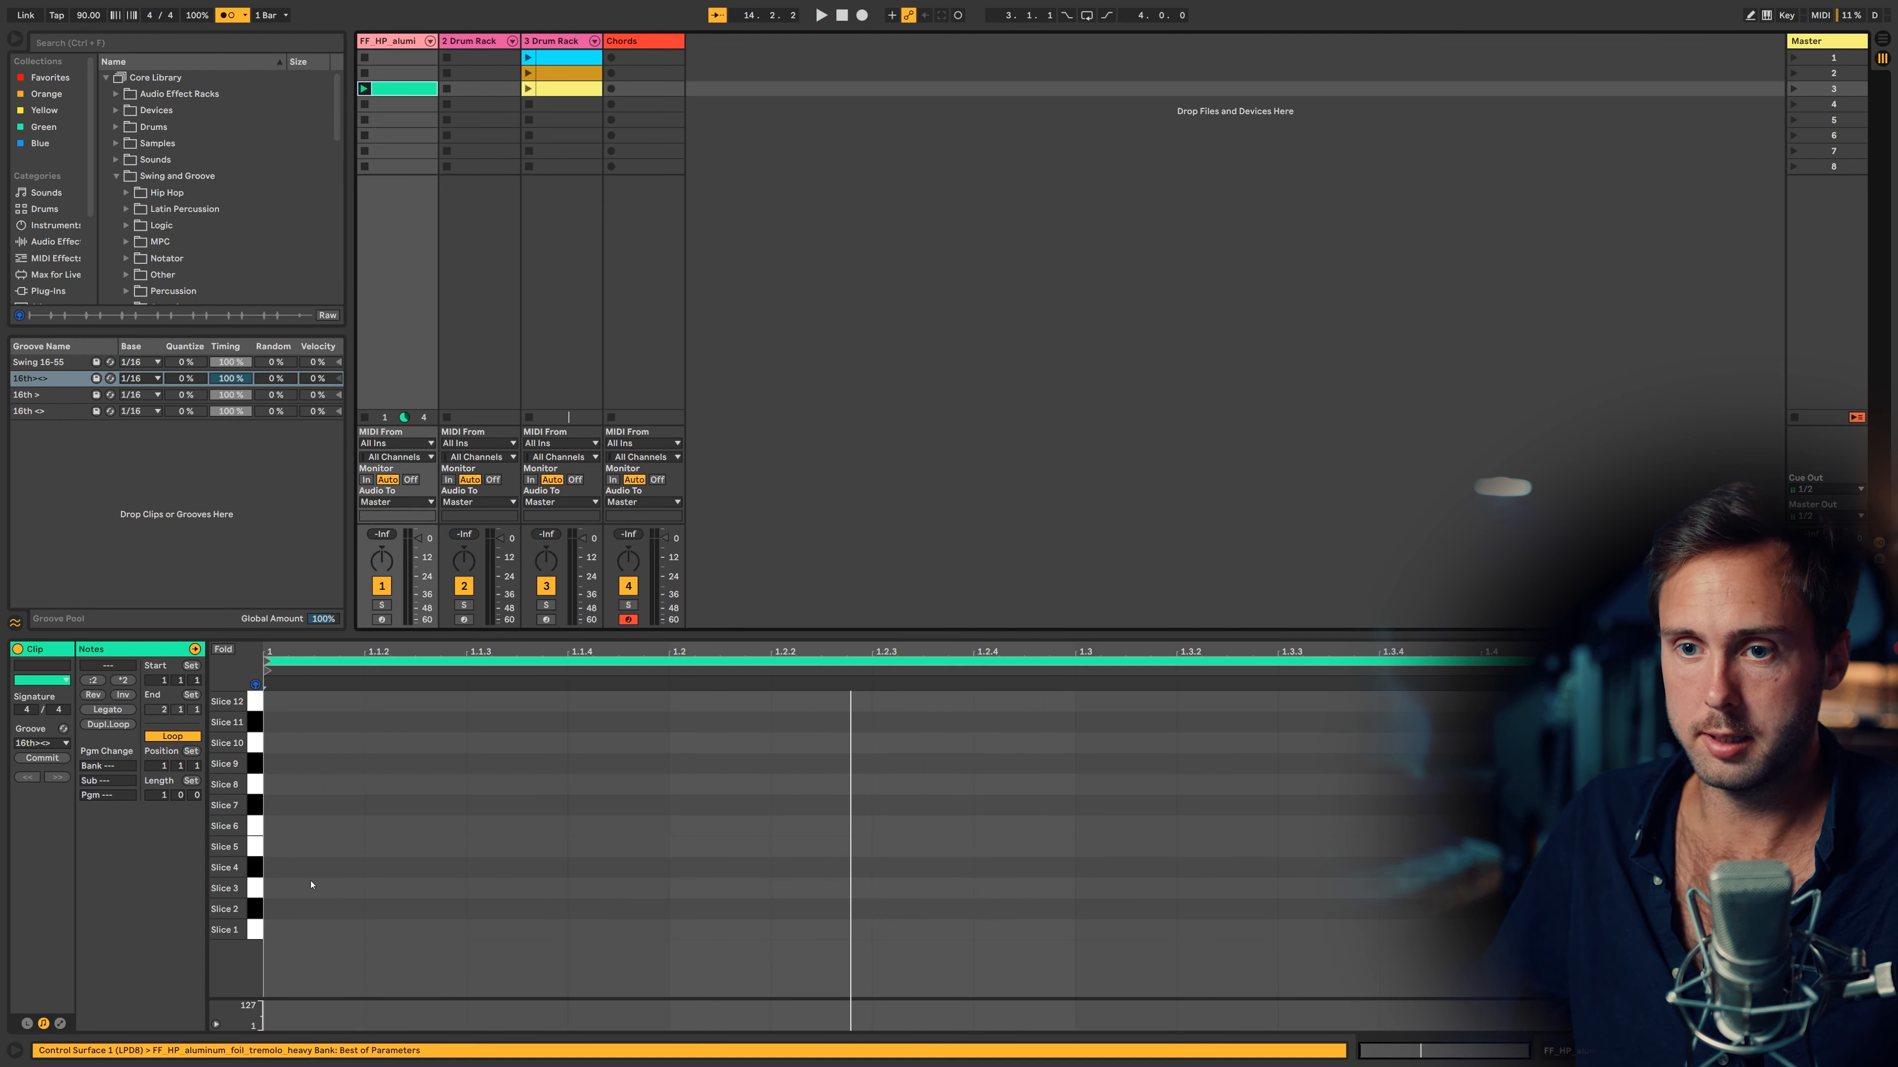
Build a varied sixteenth-note pattern in the green clip from repeated notes shifted across Slice 6 to Slice 12, filling two bars
key("Up")
key("Up")
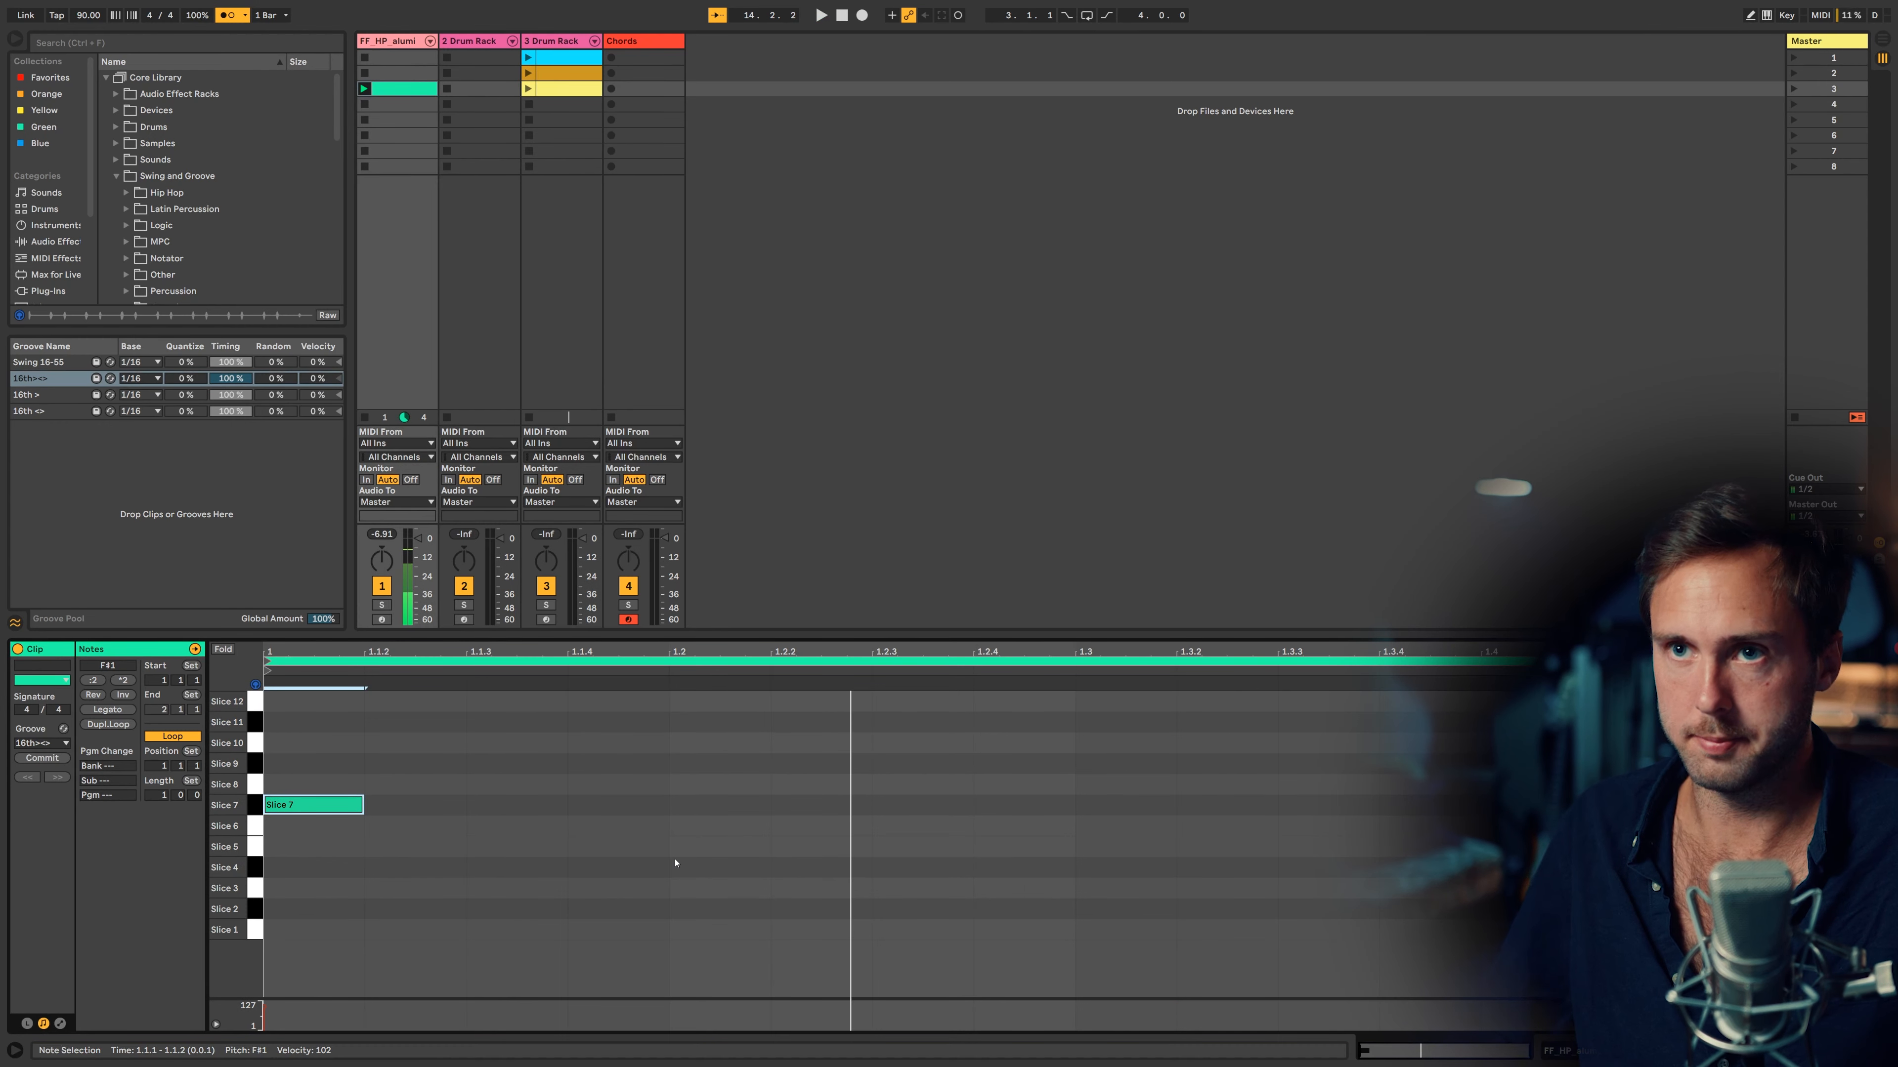
key("ctrl+d")
key("Up")
key("ctrl+d")
key("Up")
key("Up")
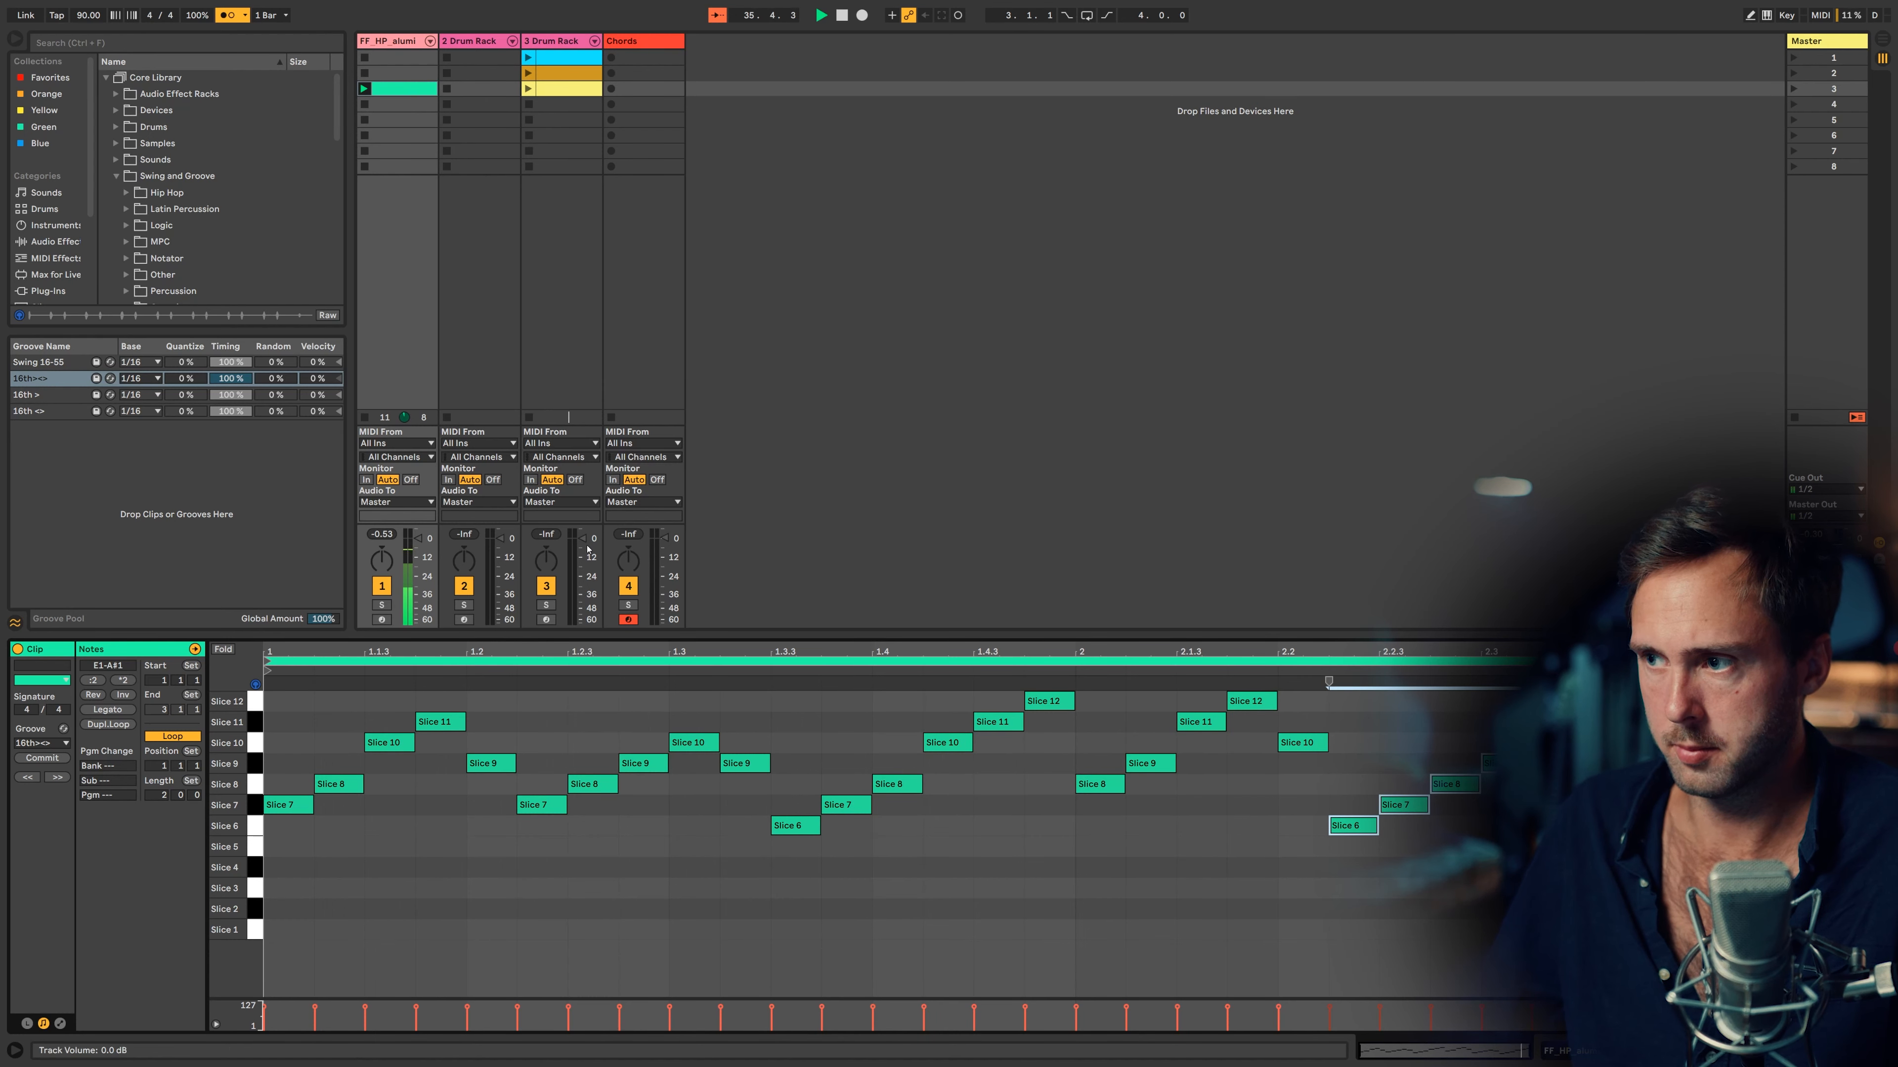
Create a clip in the third slot of the 2 Drum Rack track, double its loop, and assign the 16th><> groove
double_click(474, 89)
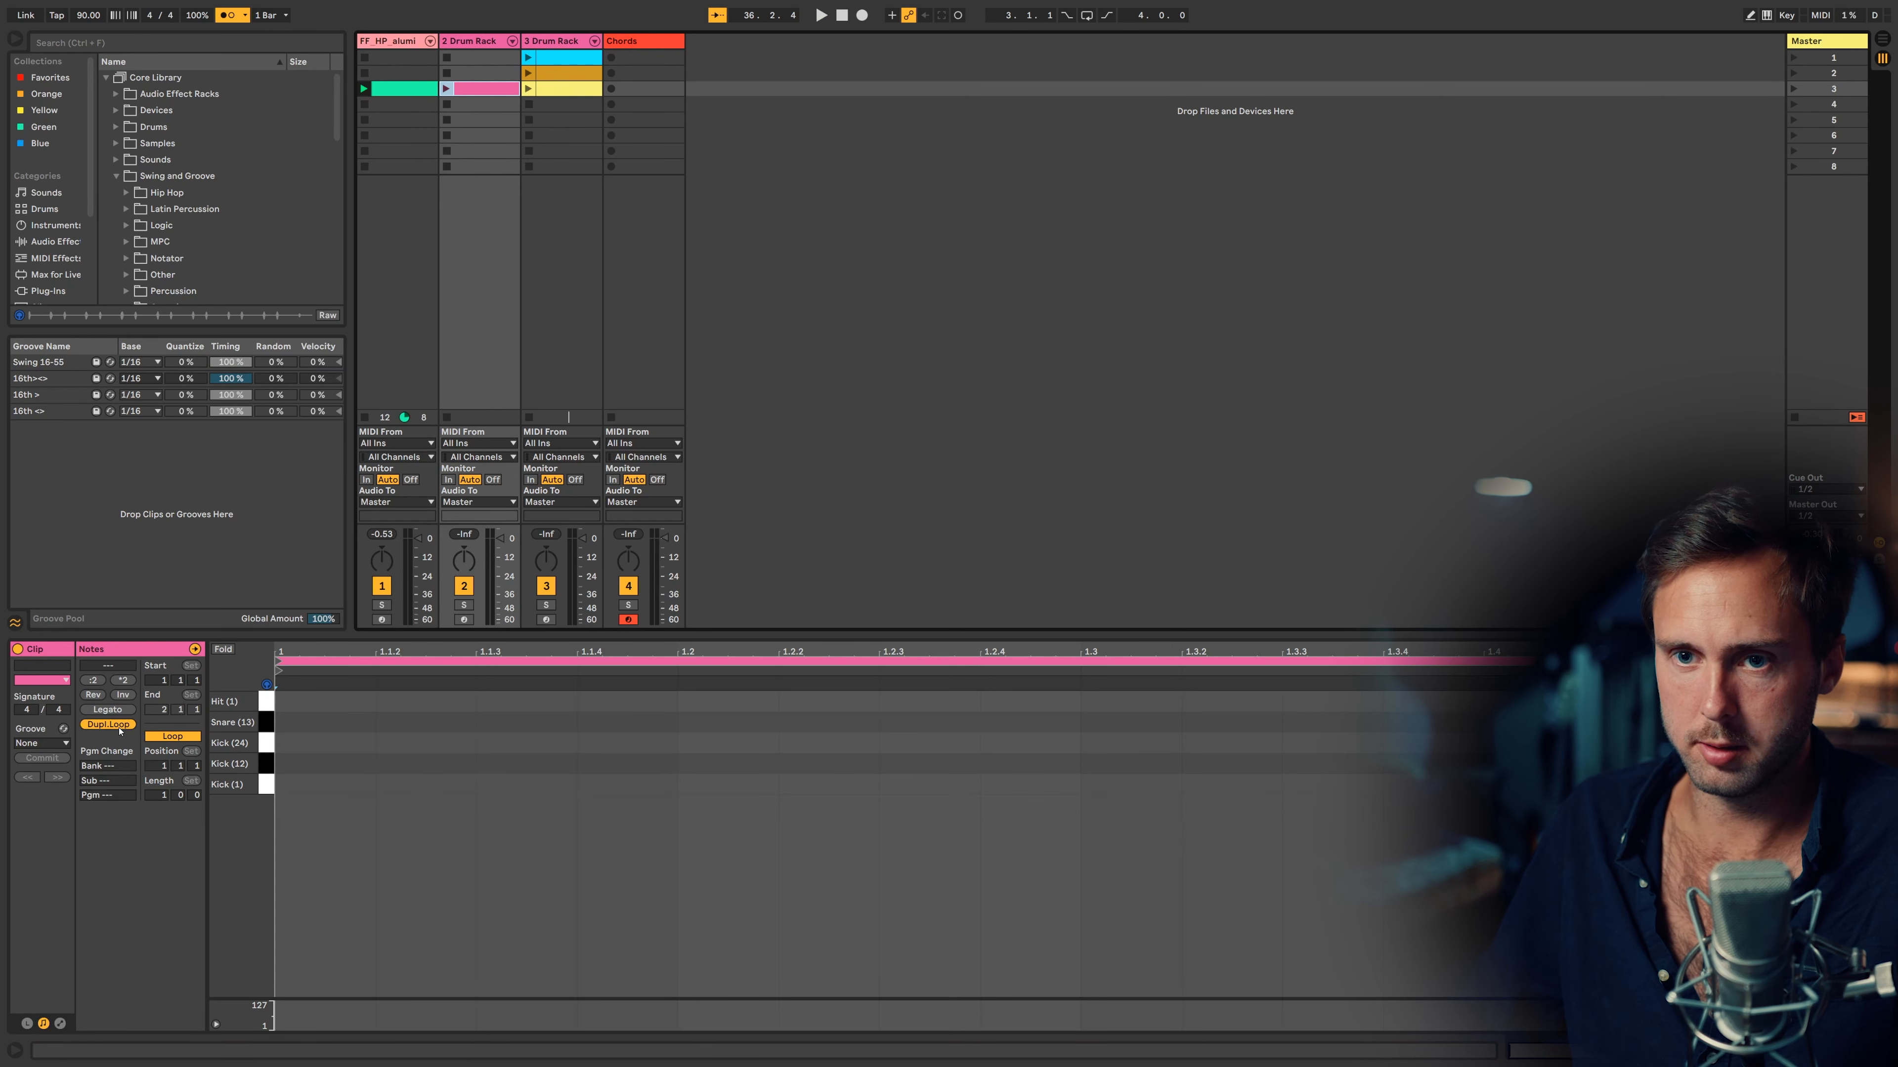
left_click(115, 725)
left_click(41, 744)
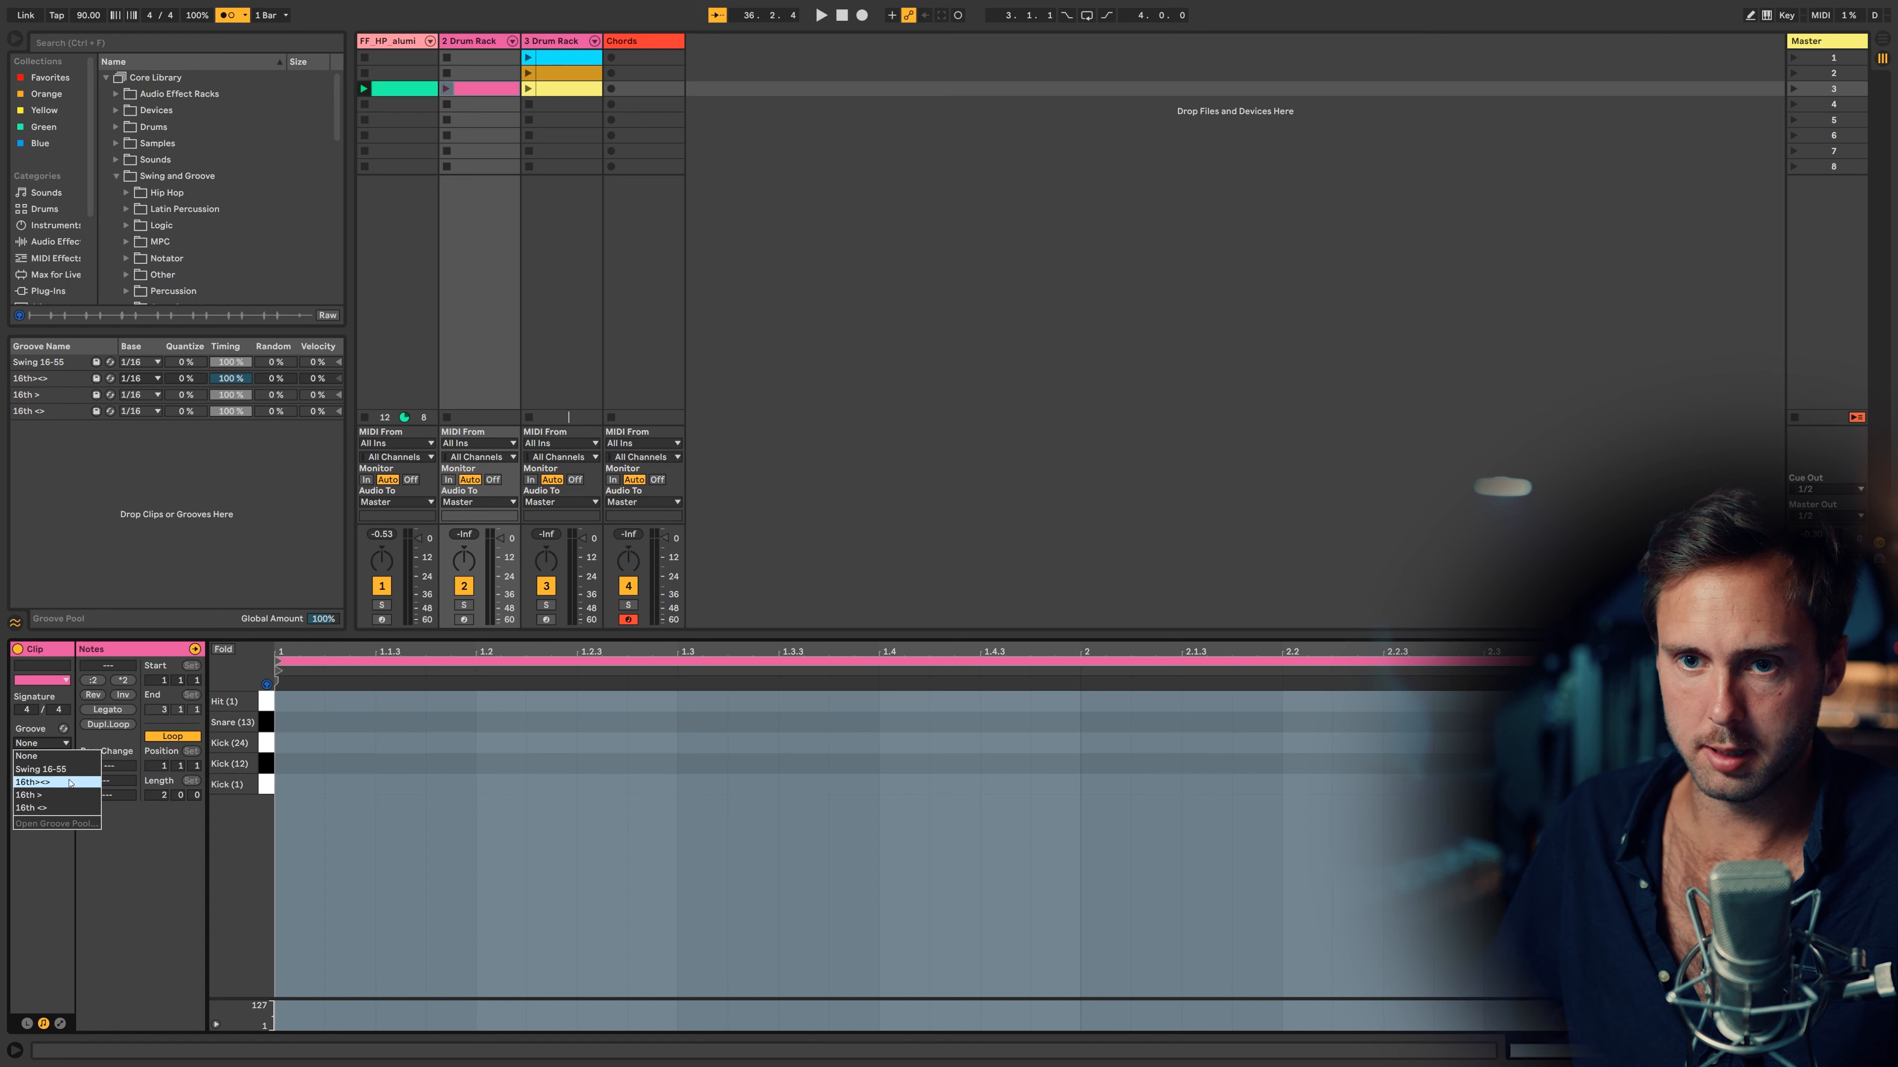
left_click(45, 782)
Launch the pink drum clip and add Kick (24) notes at 1.1.1 and 1.2.1 and a Kick (12) note at 1.1.4
double_click(288, 743)
left_click(447, 89)
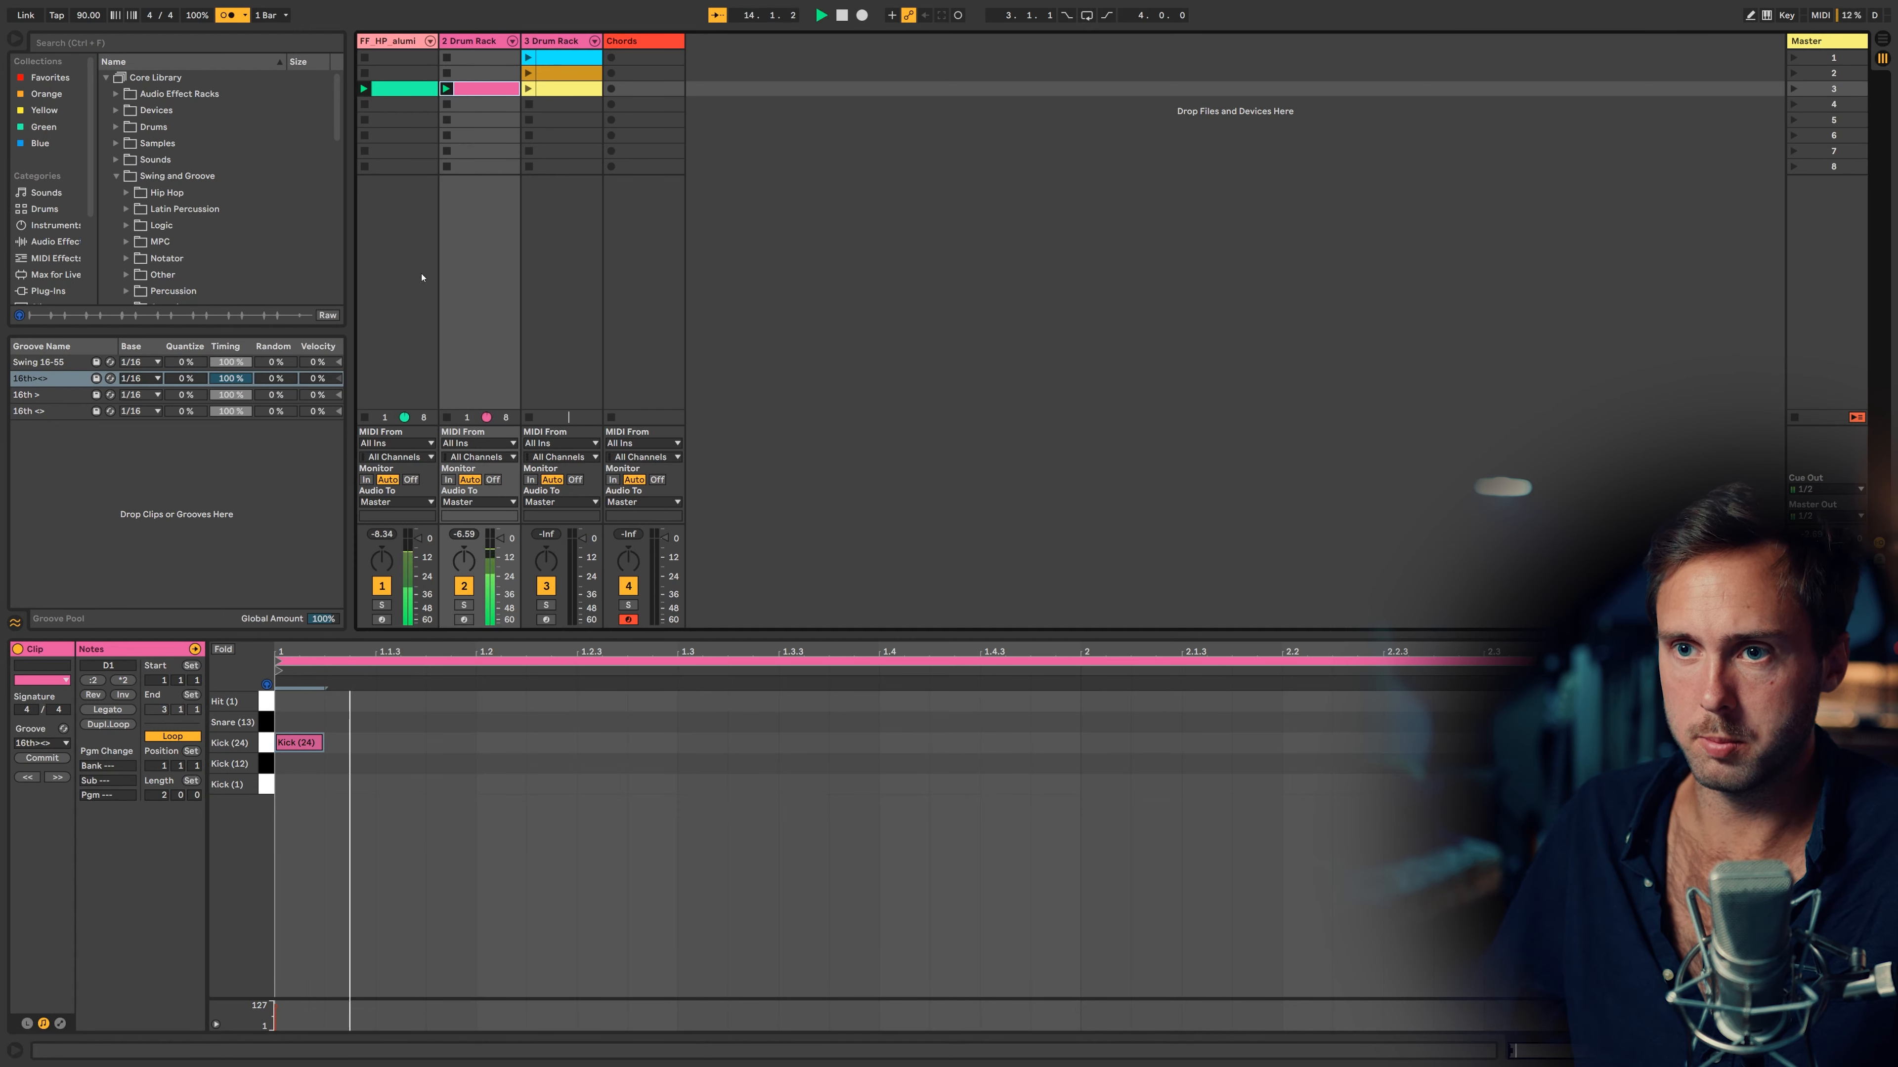
double_click(449, 743)
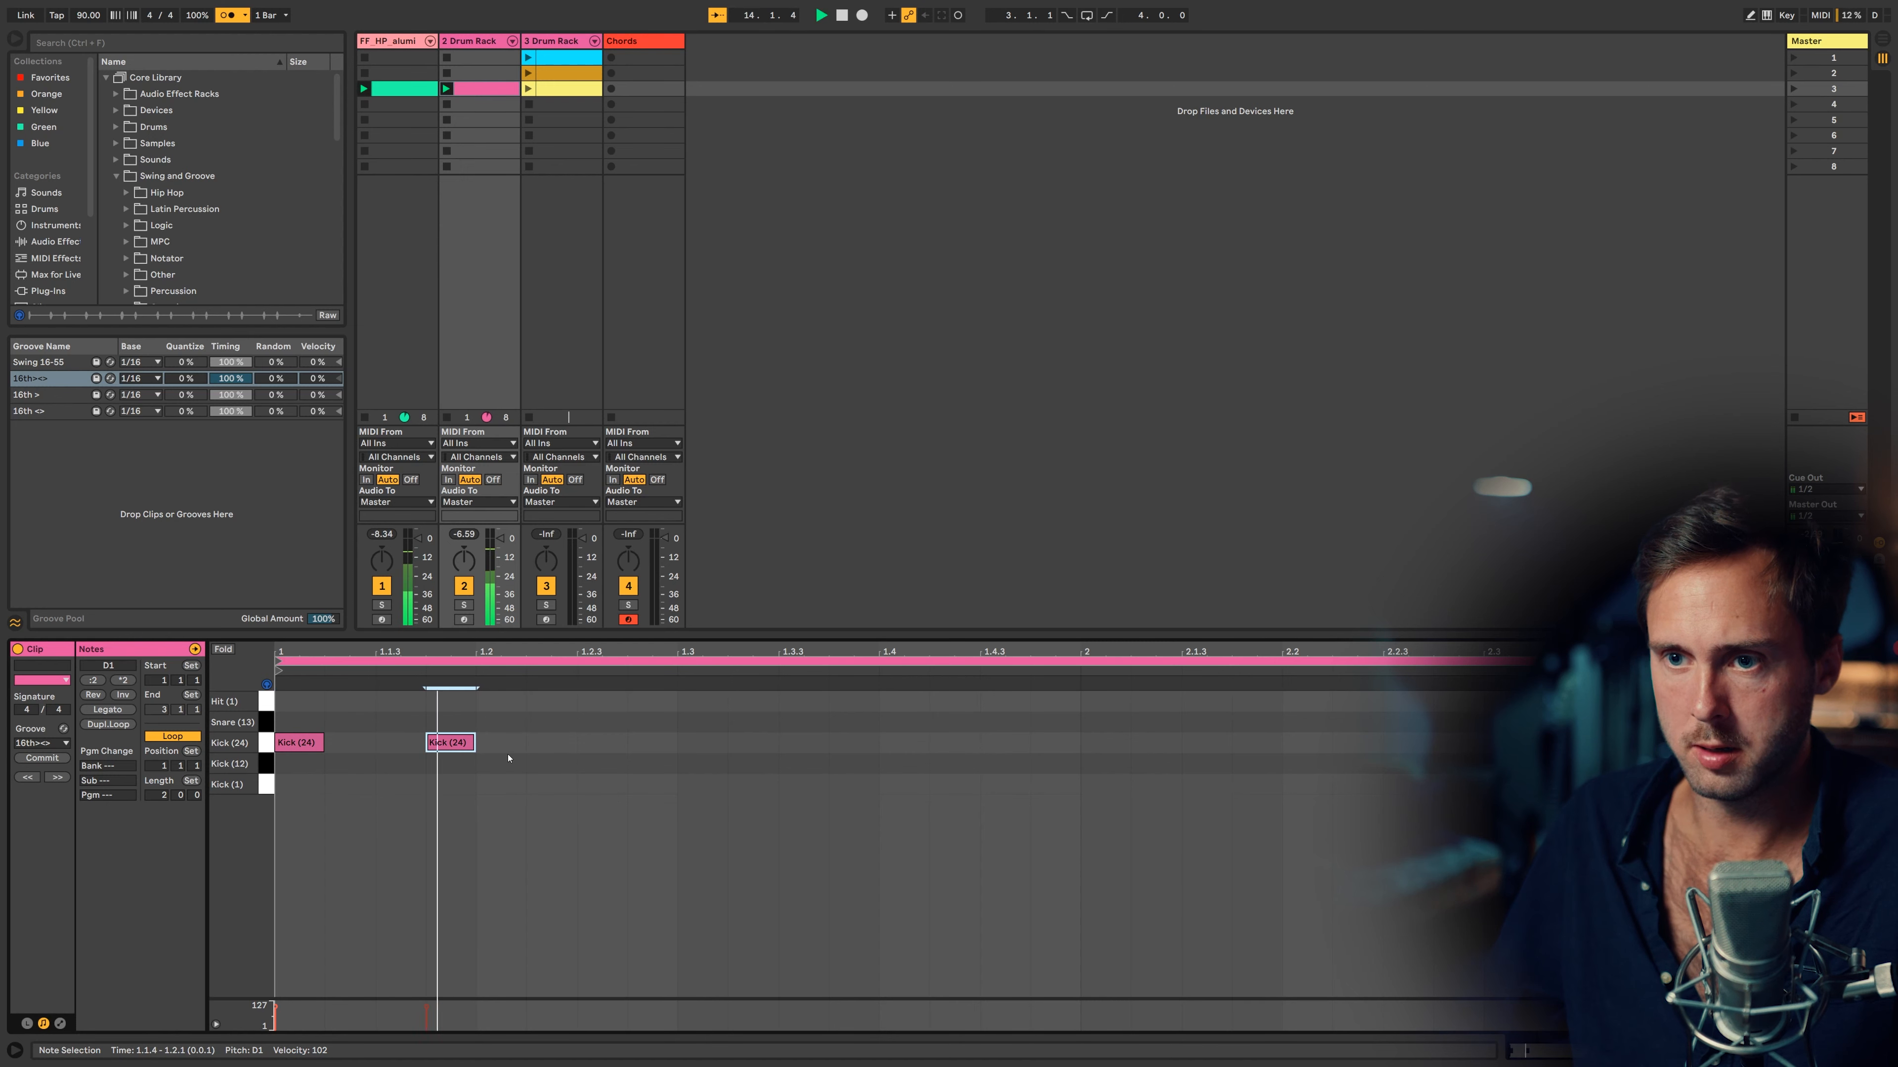
key("Down")
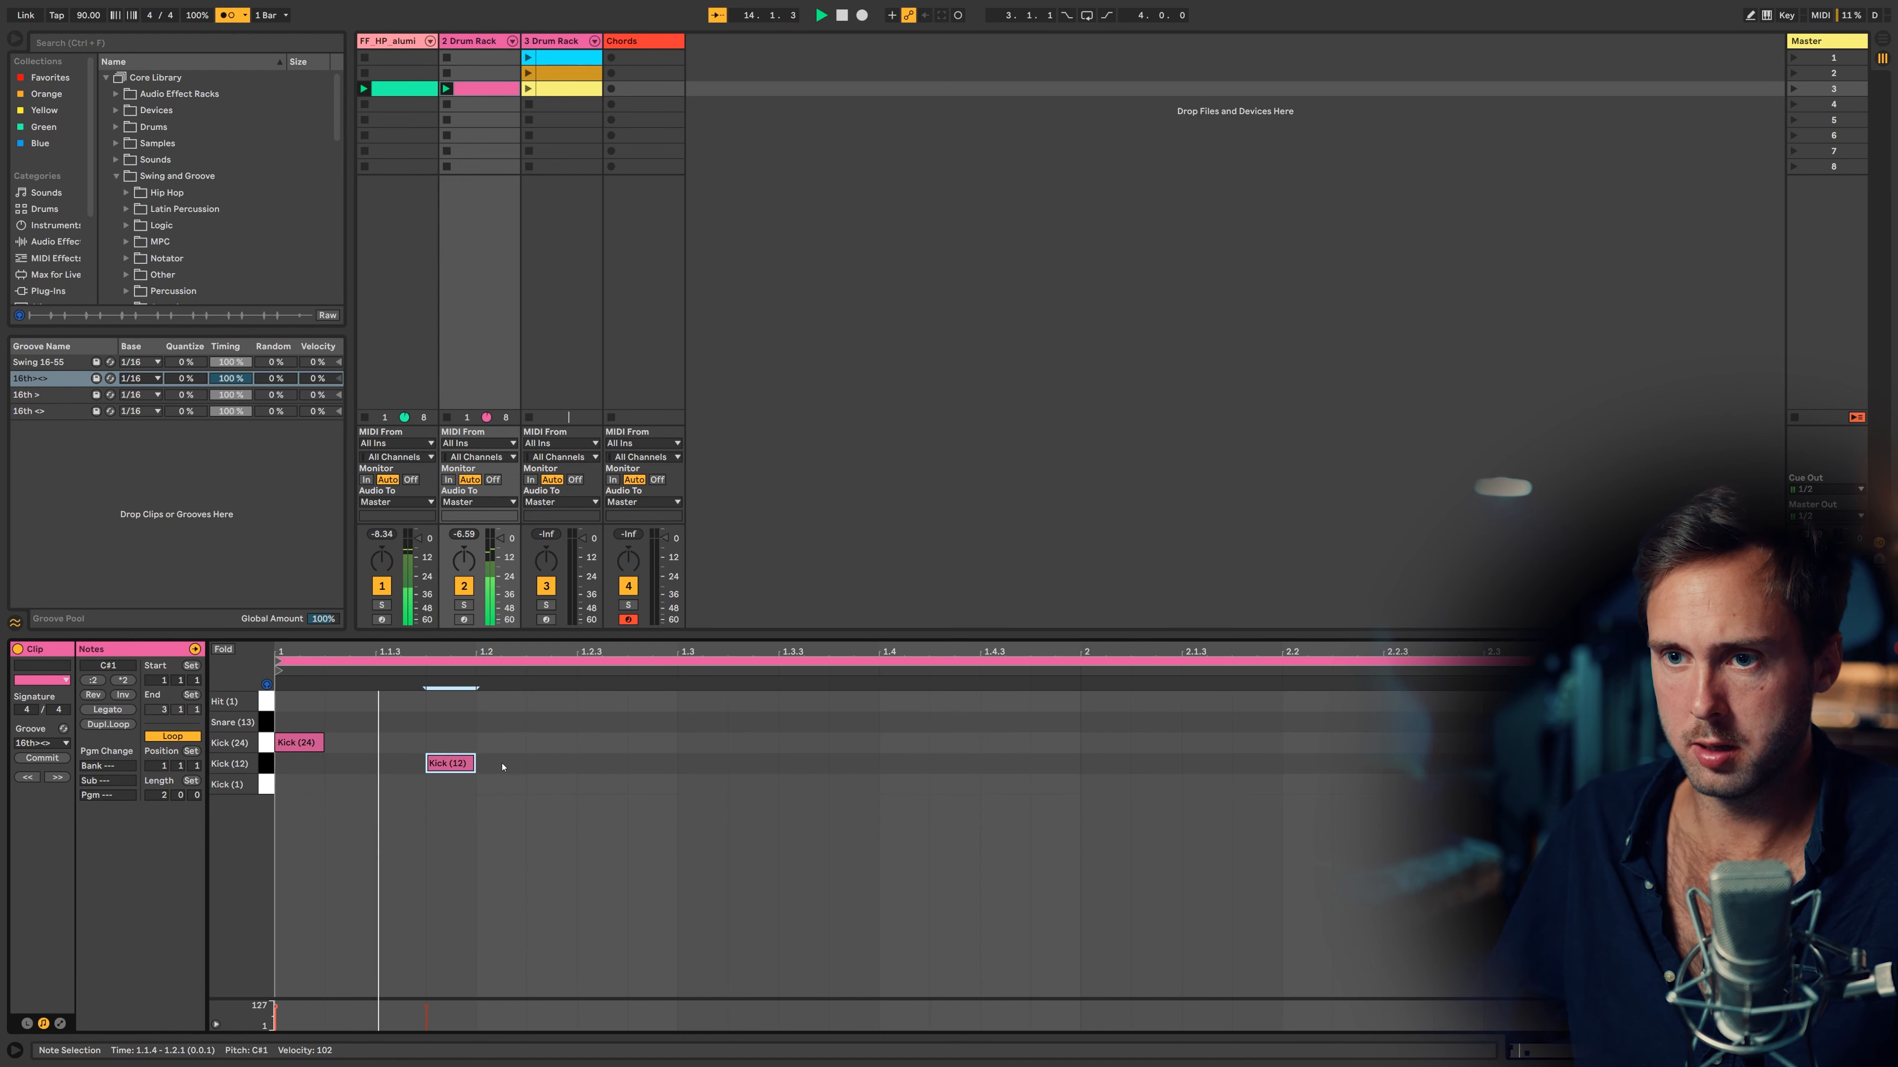
double_click(500, 744)
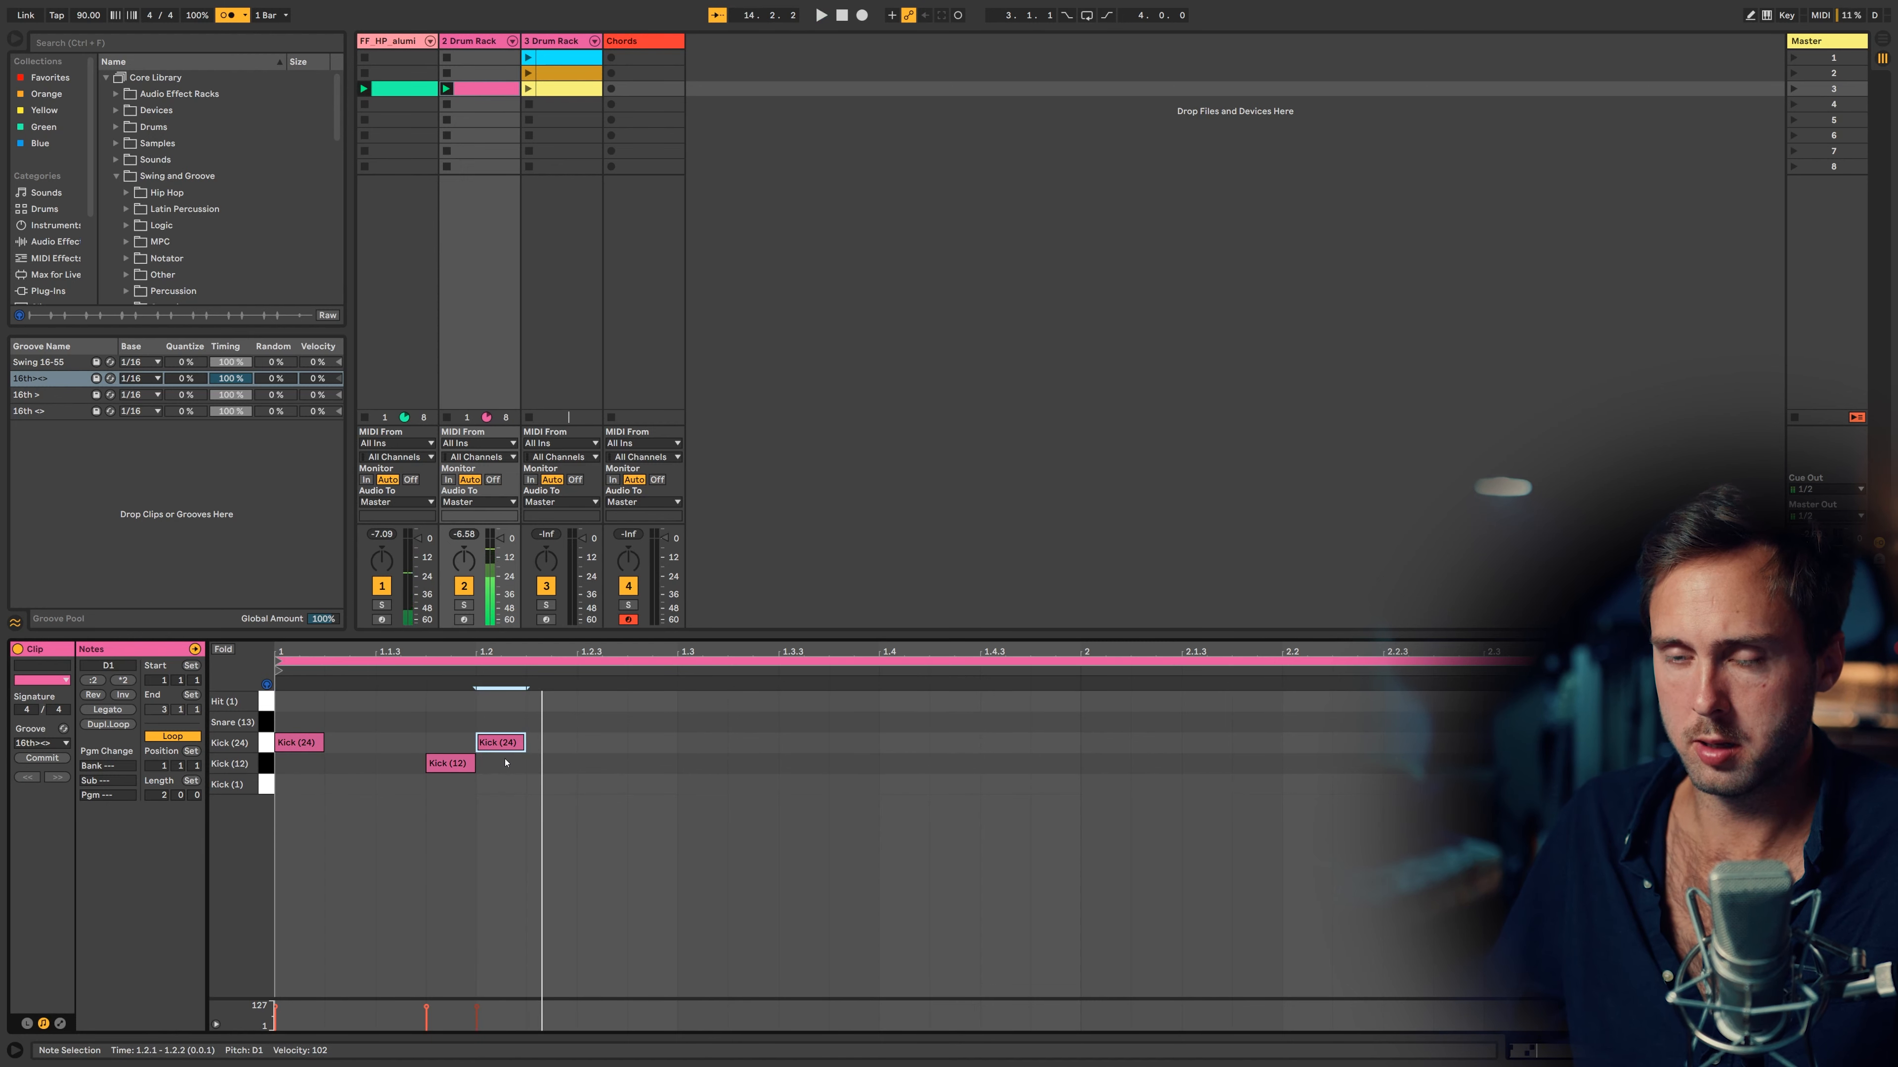
Place a Snare (13) note in the second beat of the pink clip, trying positions 1.2.2 and 1.2.4
double_click(572, 722)
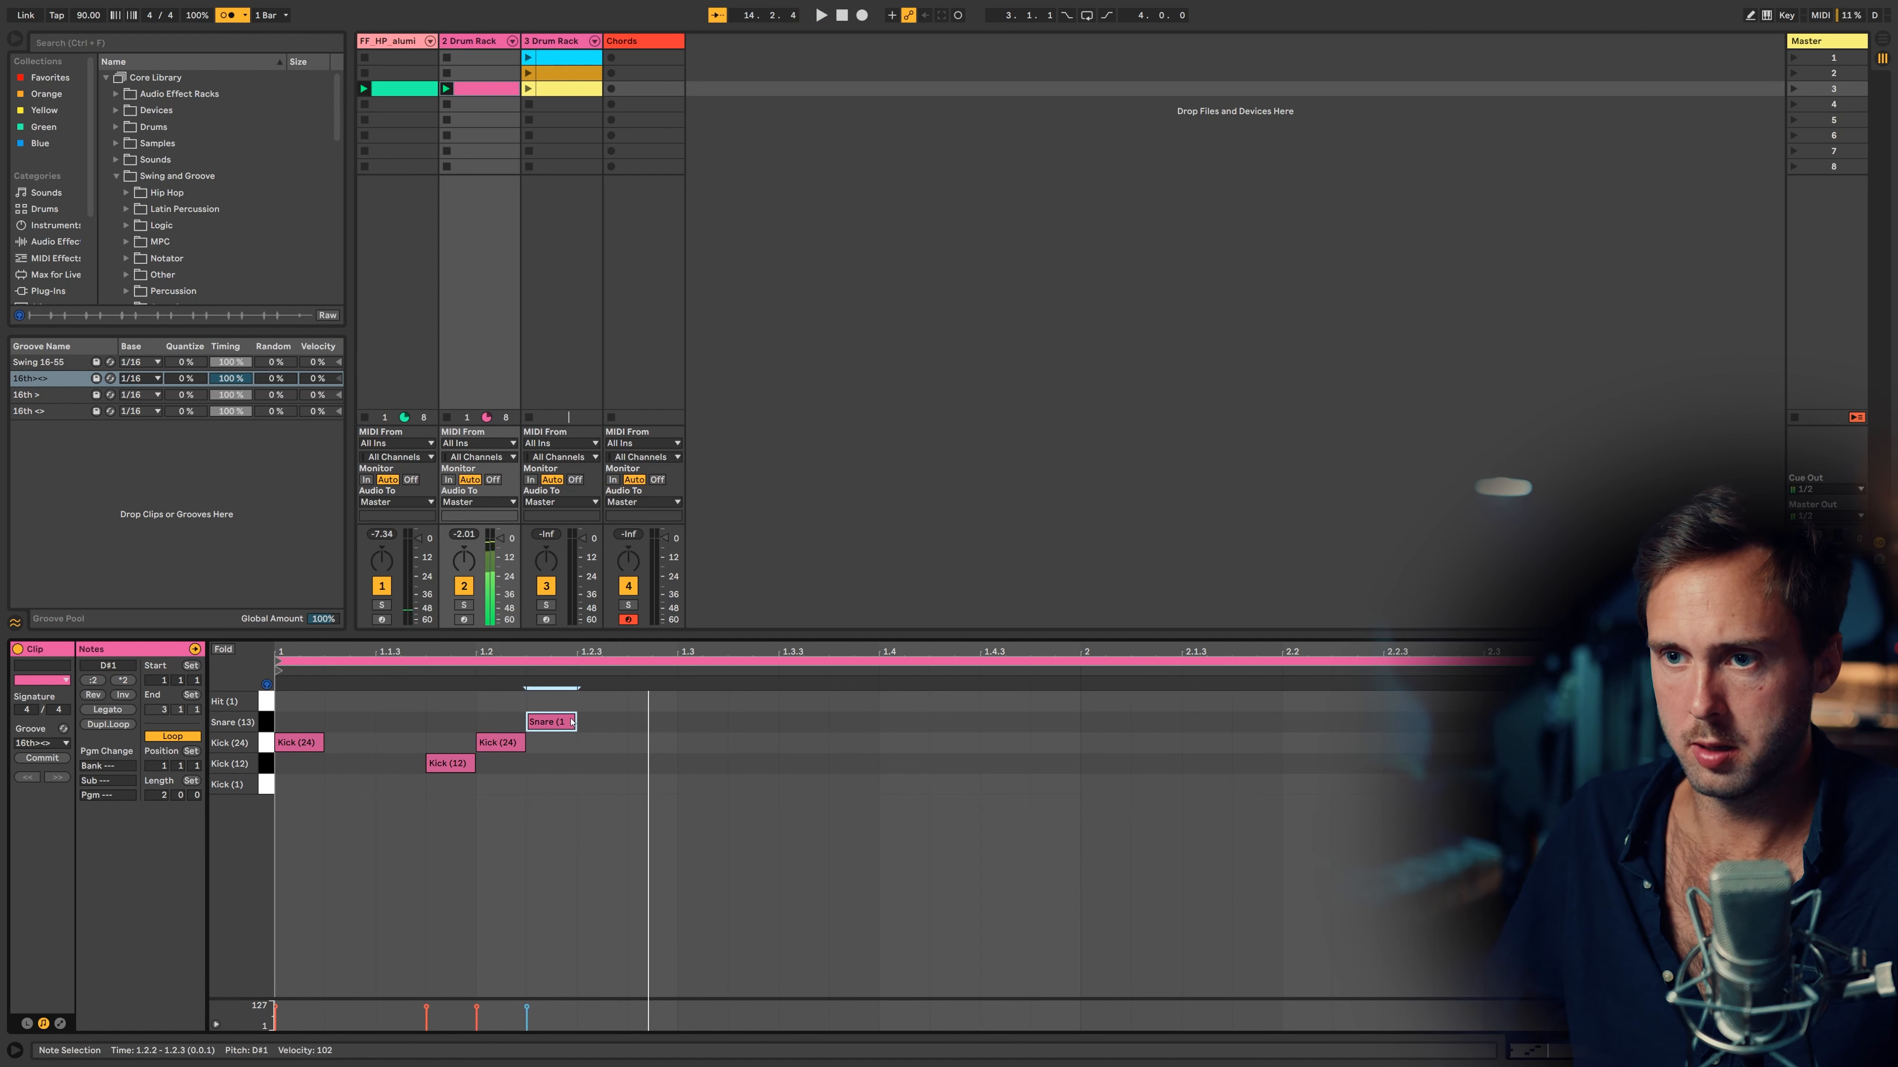
left_click_drag(575, 731, 641, 730)
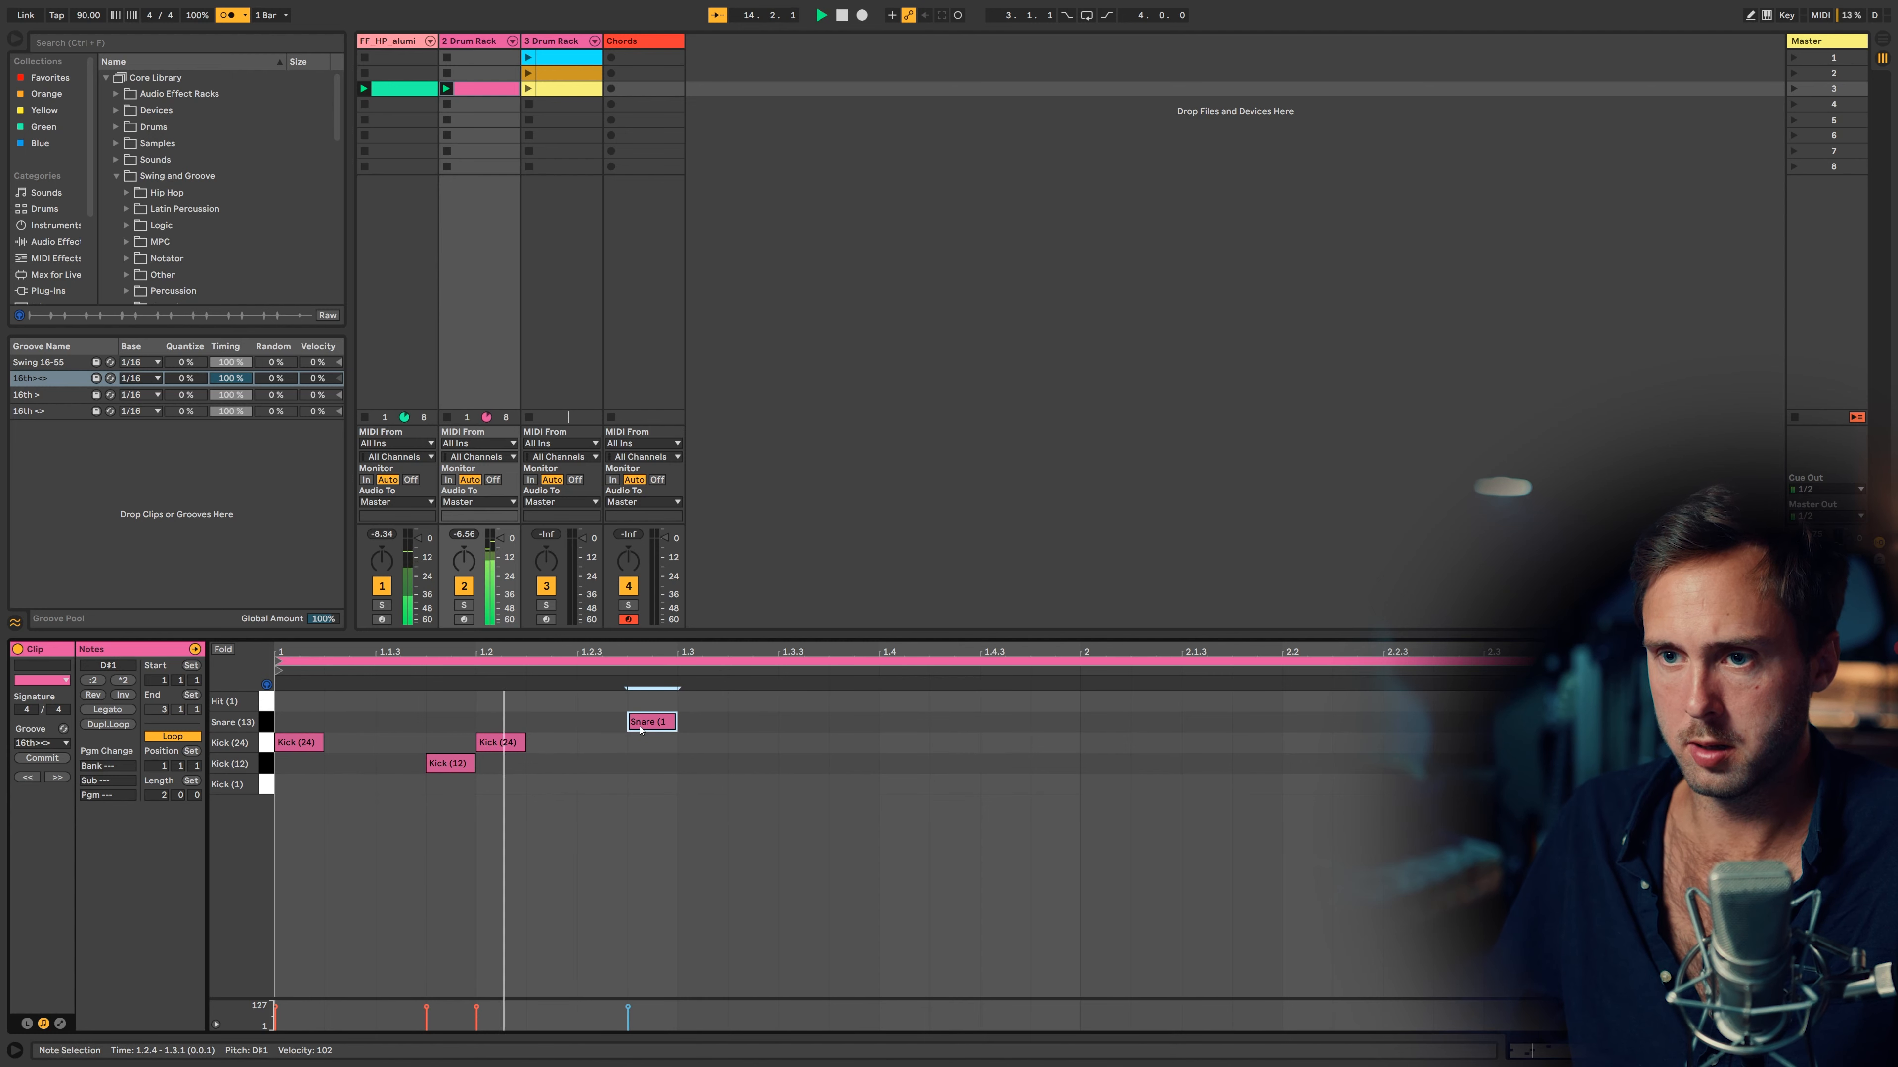
key("space")
double_click(561, 723)
double_click(638, 723)
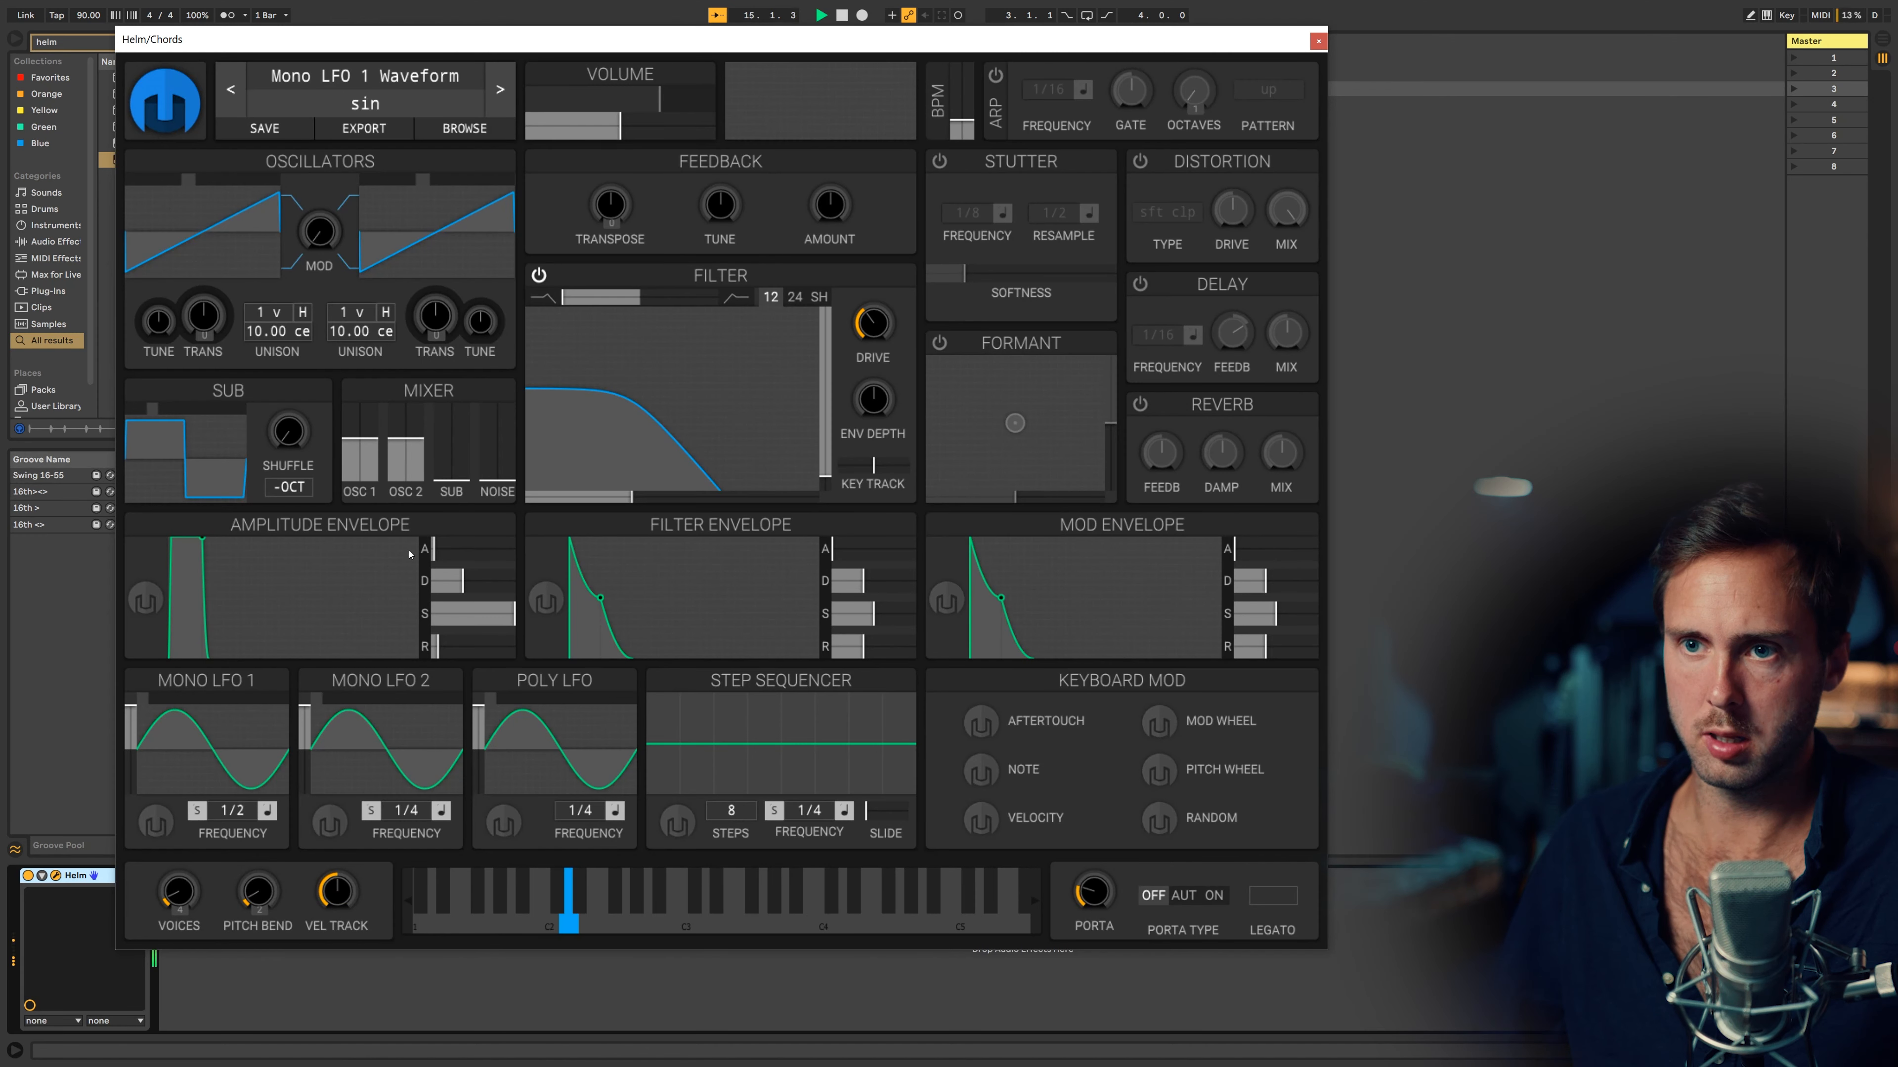
Raise the sub oscillator's level in Helm and set the filter slope to 24 with a slightly higher cutoff
left_click_drag(452, 462, 452, 442)
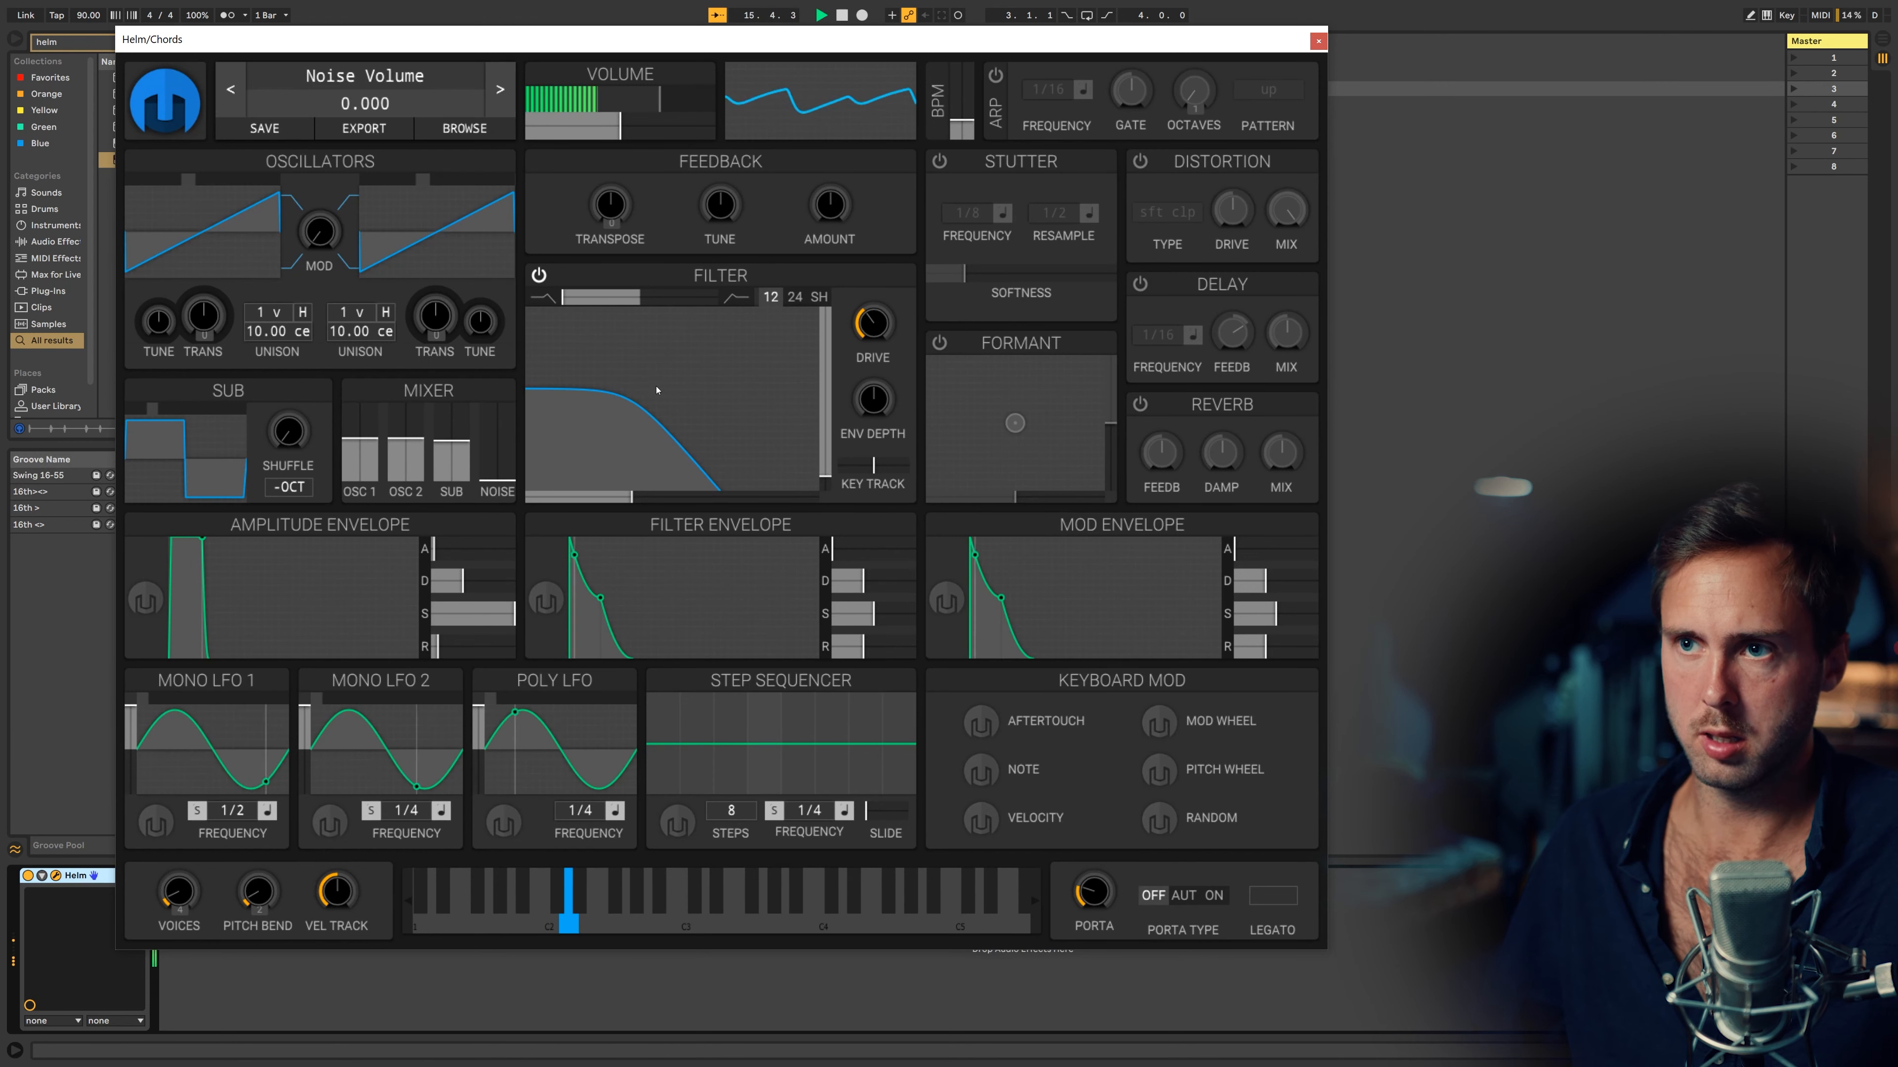
left_click(795, 297)
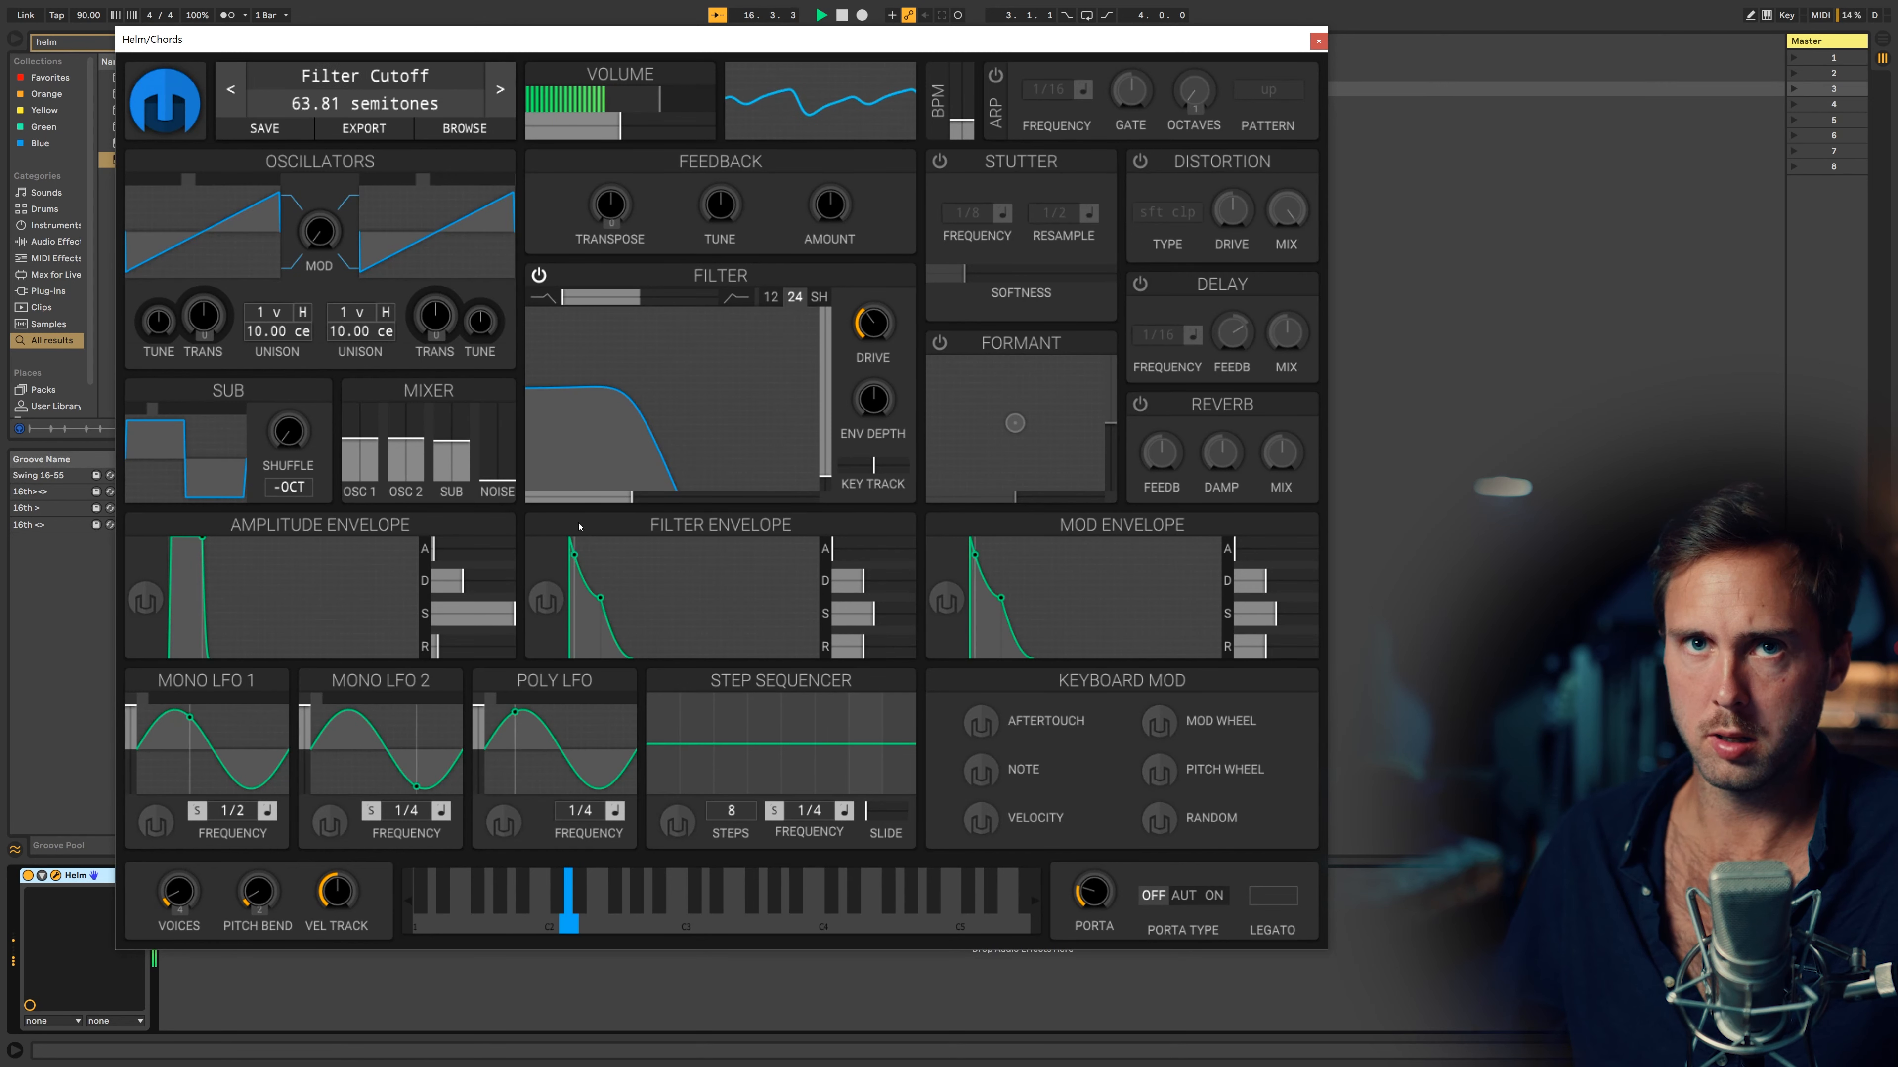
left_click_drag(632, 498, 664, 497)
Enable Helm's distortion with 15.36 dB drive, lower the synth's output volume, and close the plug-in window
left_click(1140, 161)
left_click_drag(1232, 210, 1232, 116)
left_click_drag(619, 126, 575, 126)
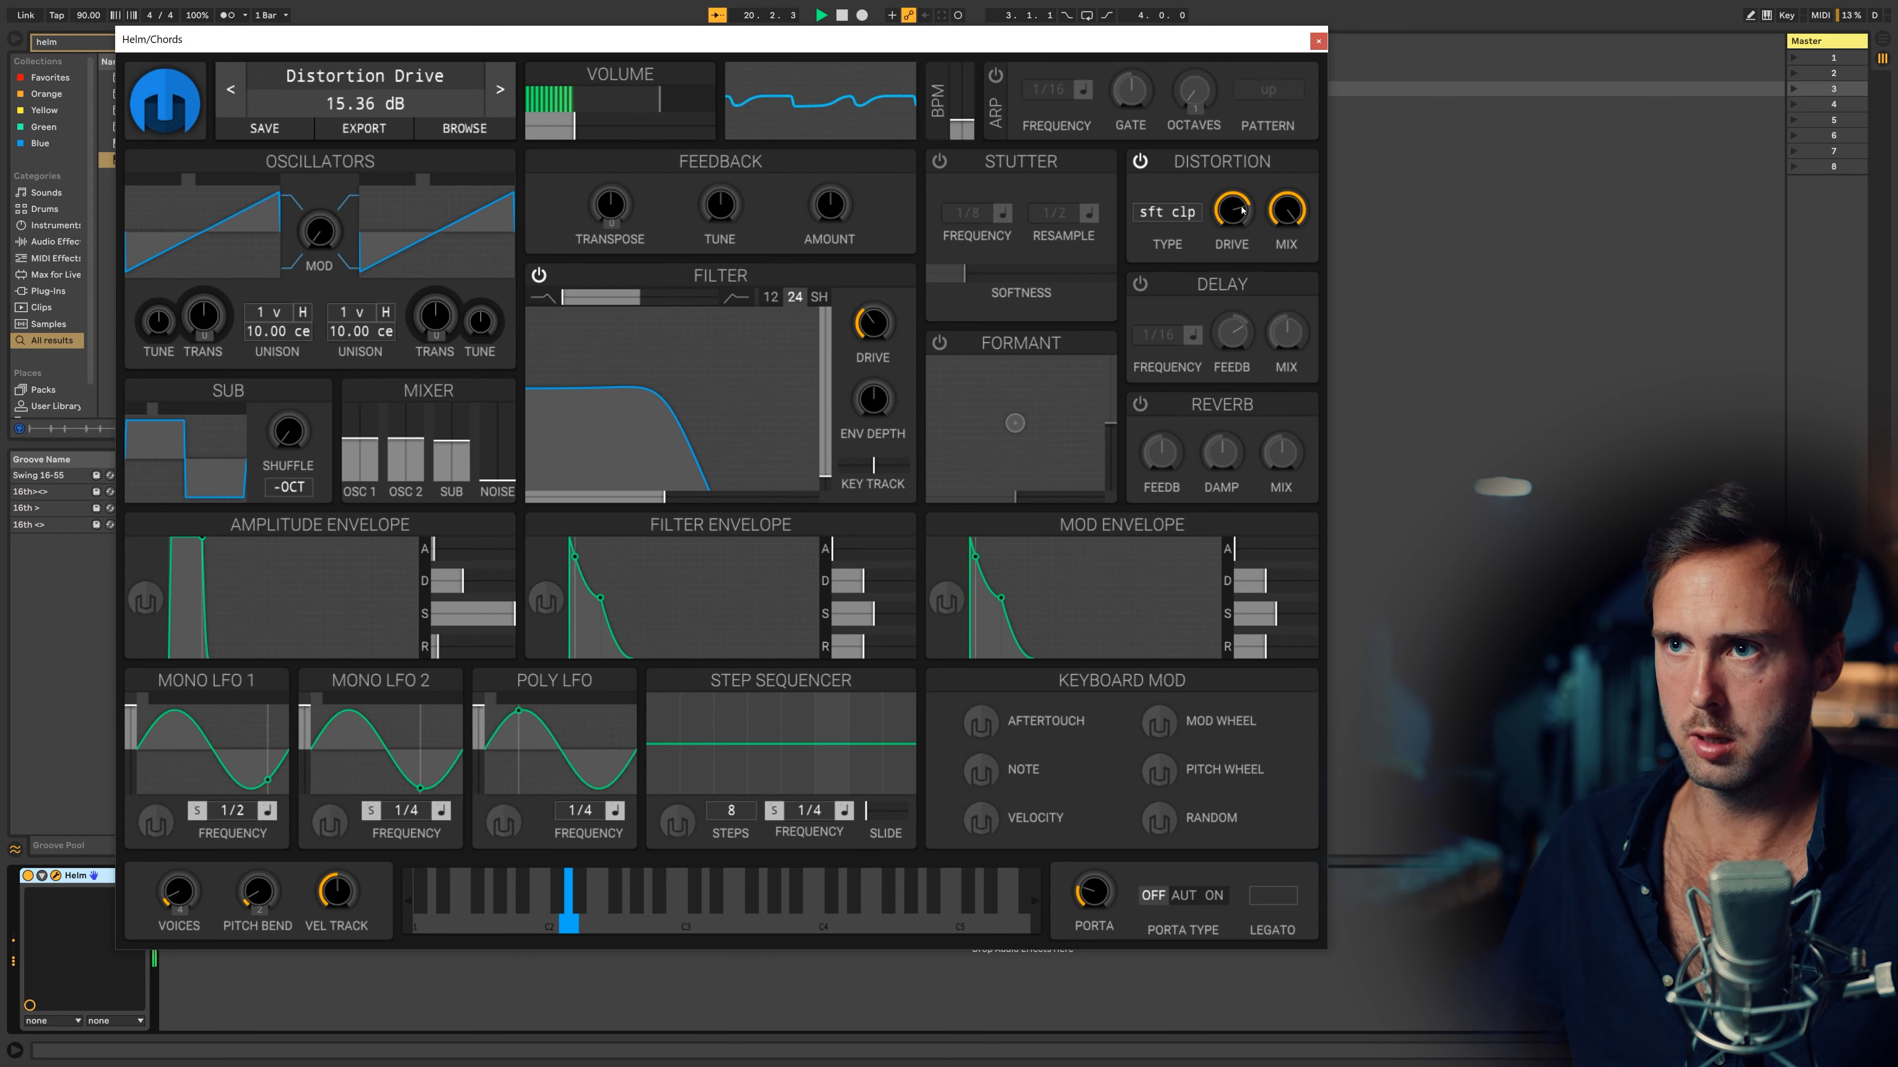
left_click(1318, 42)
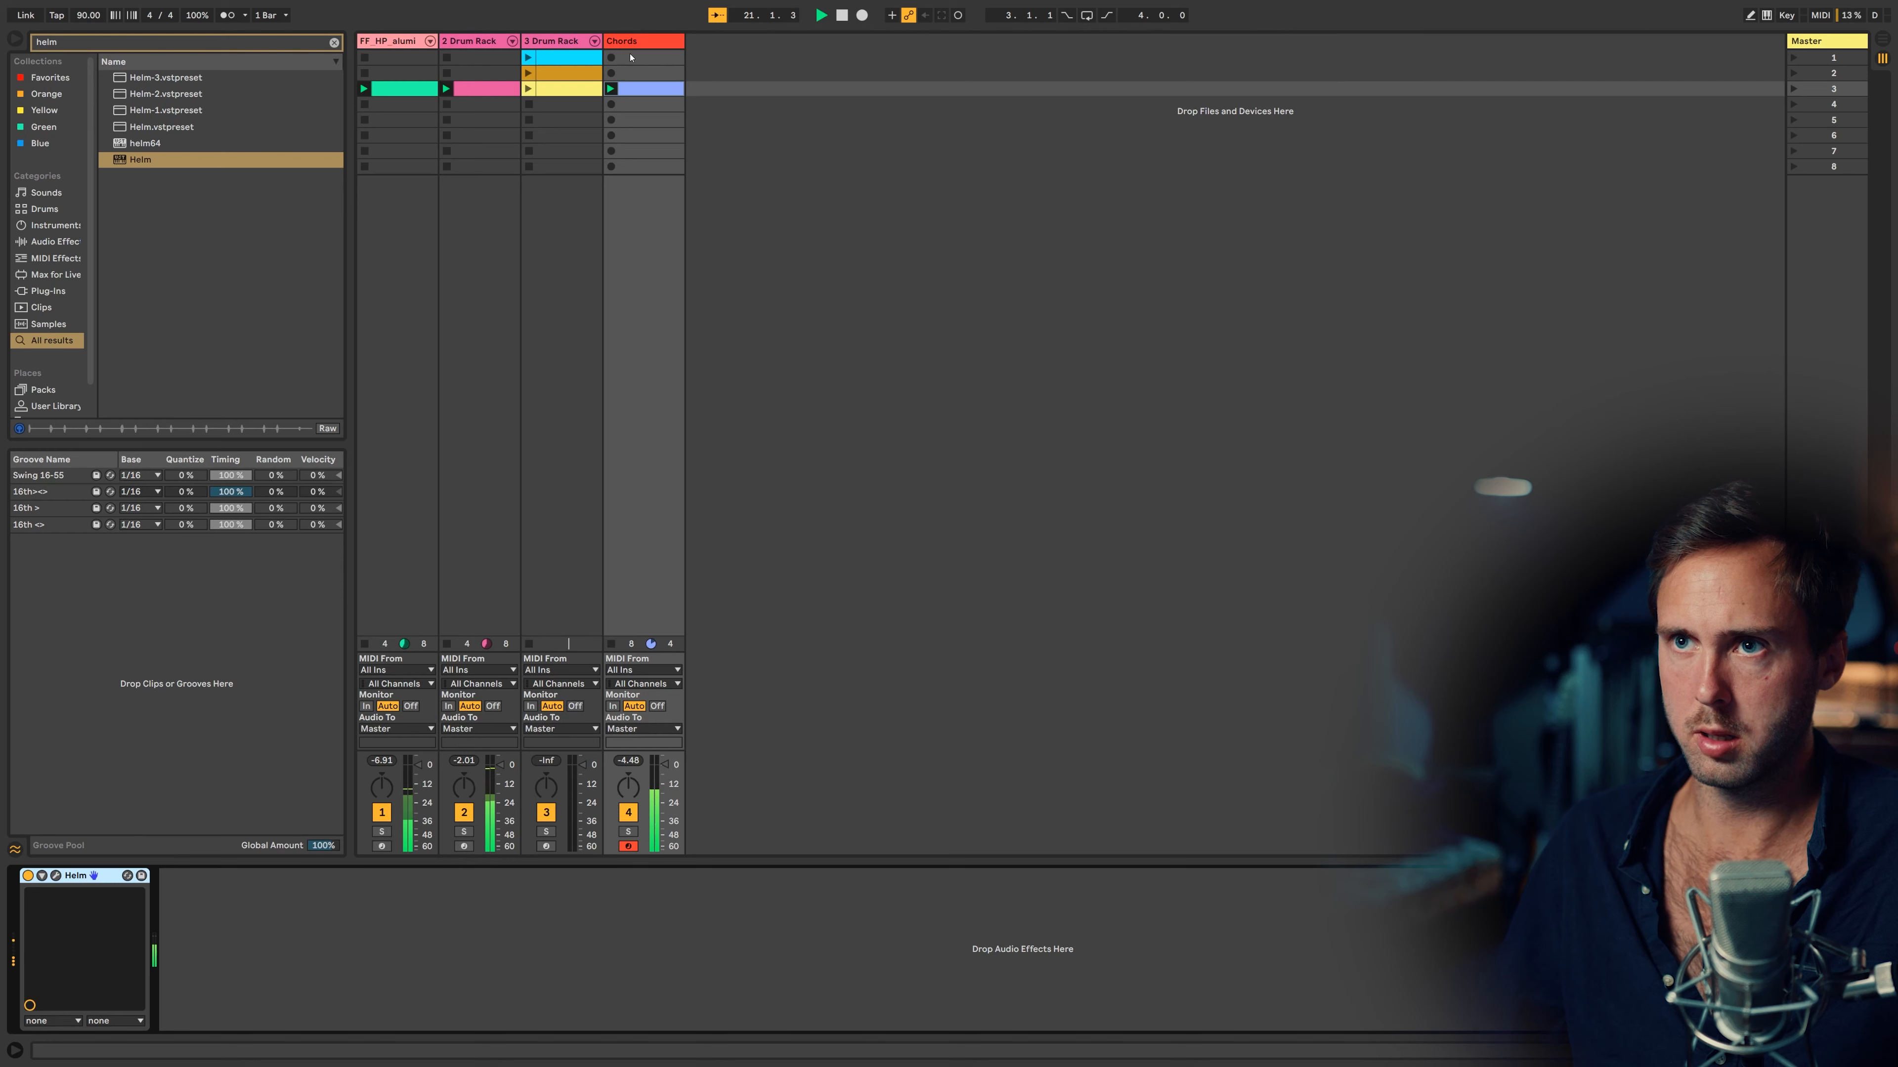
left_click(56, 875)
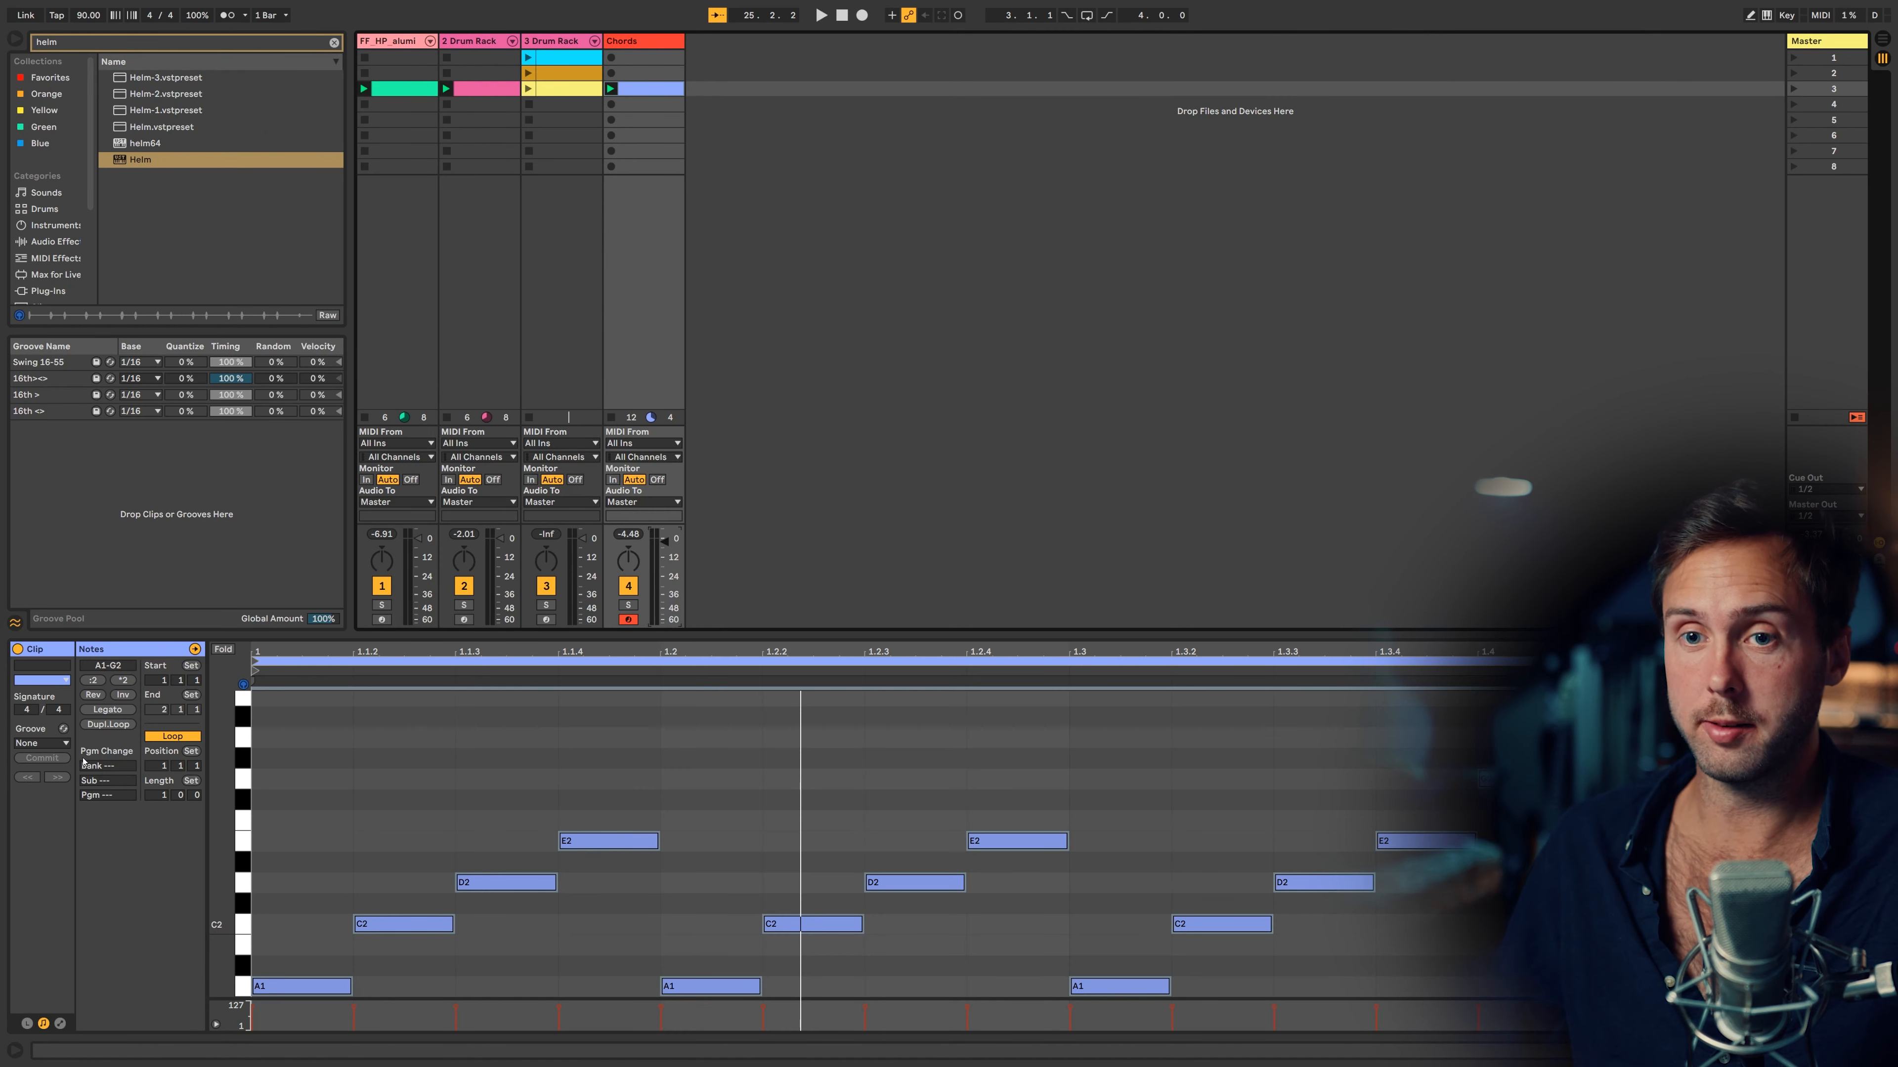
Assign the 16th><> groove to the blue Chords clip and double its loop to two bars
key("space")
left_click(55, 746)
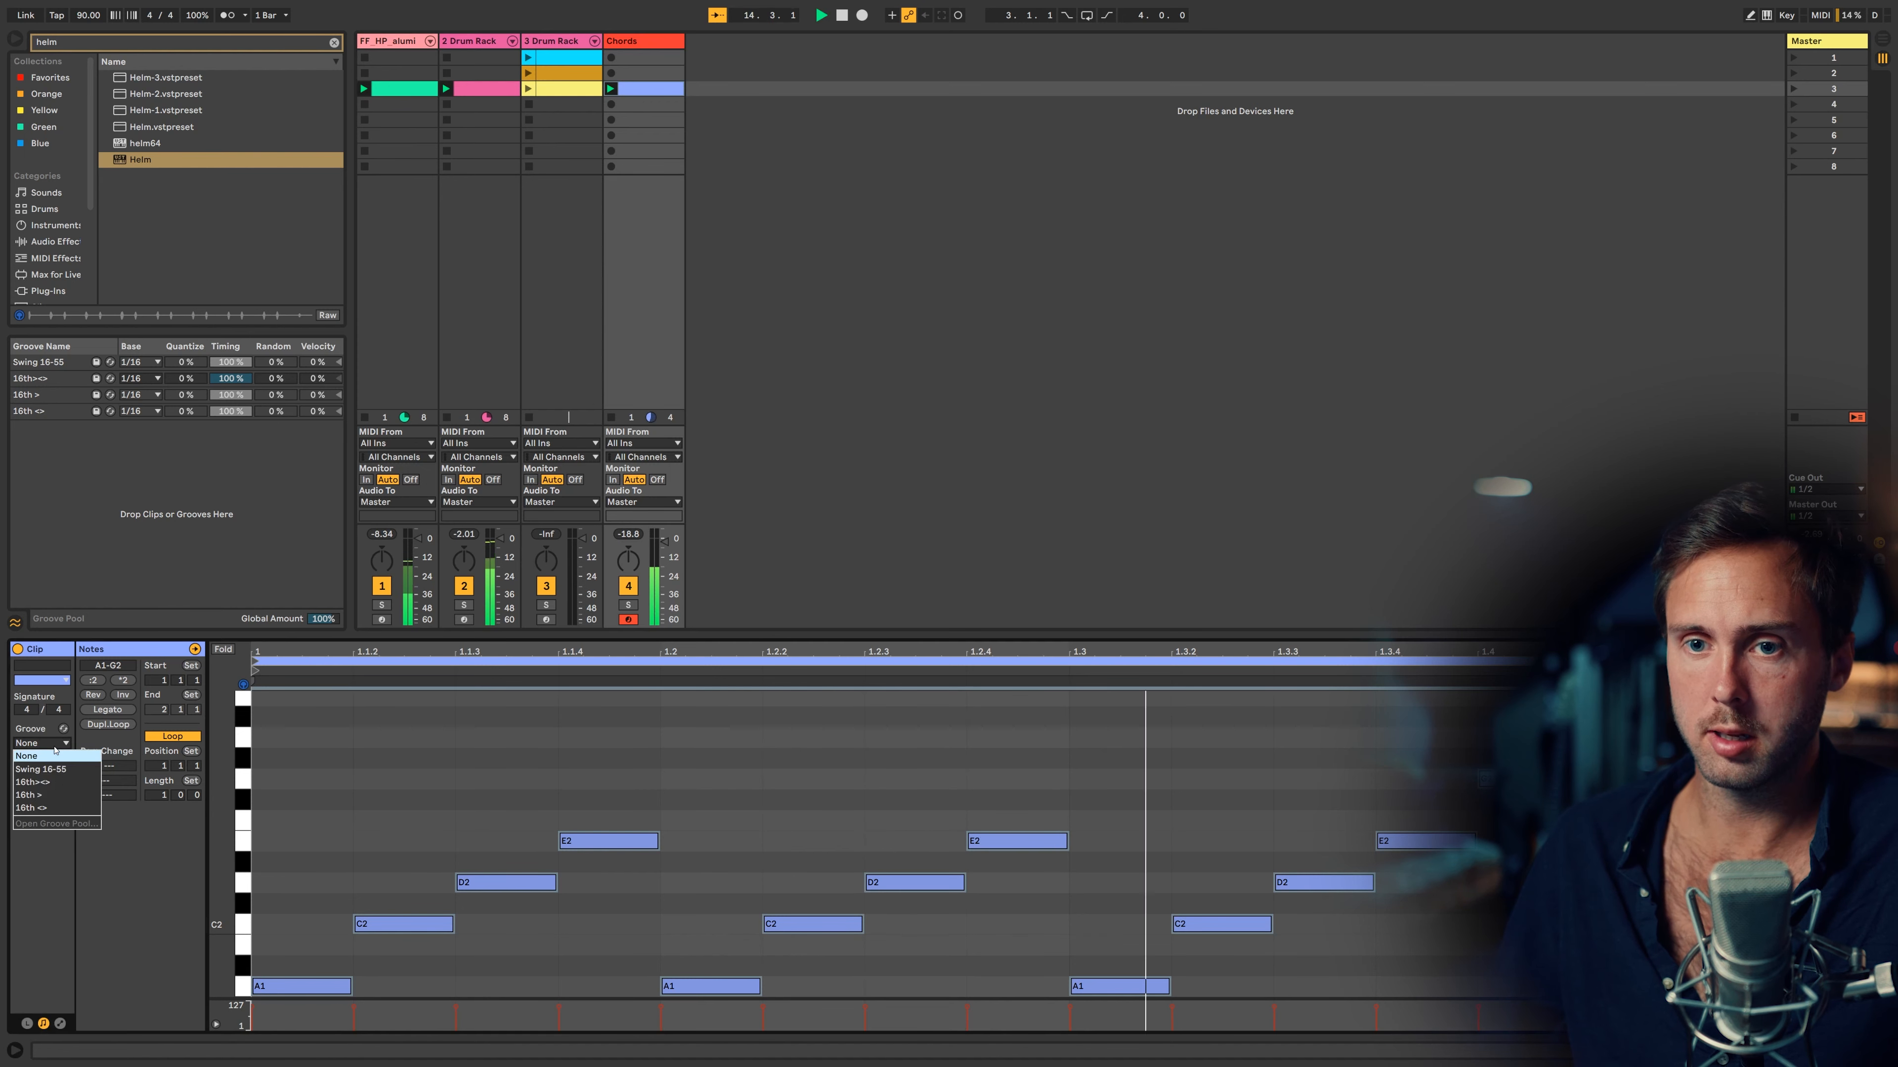
left_click(68, 783)
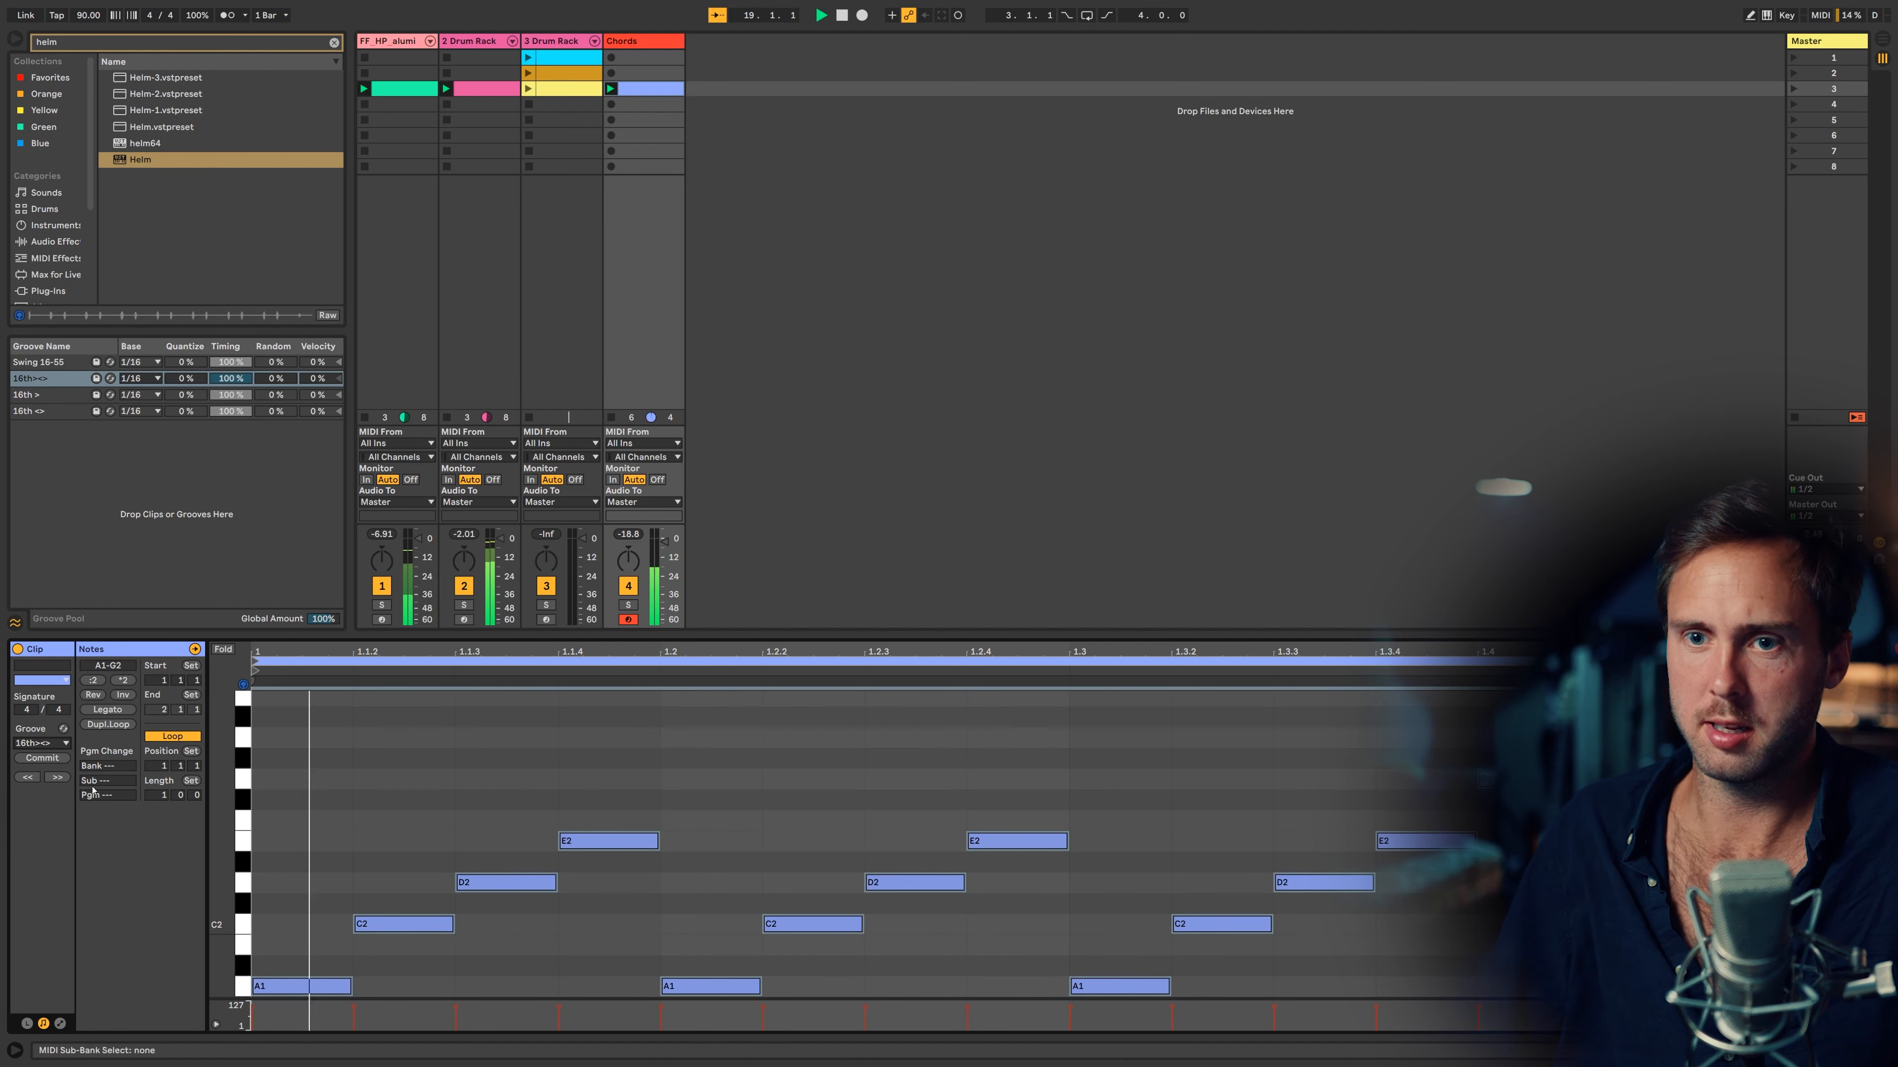
left_click(116, 726)
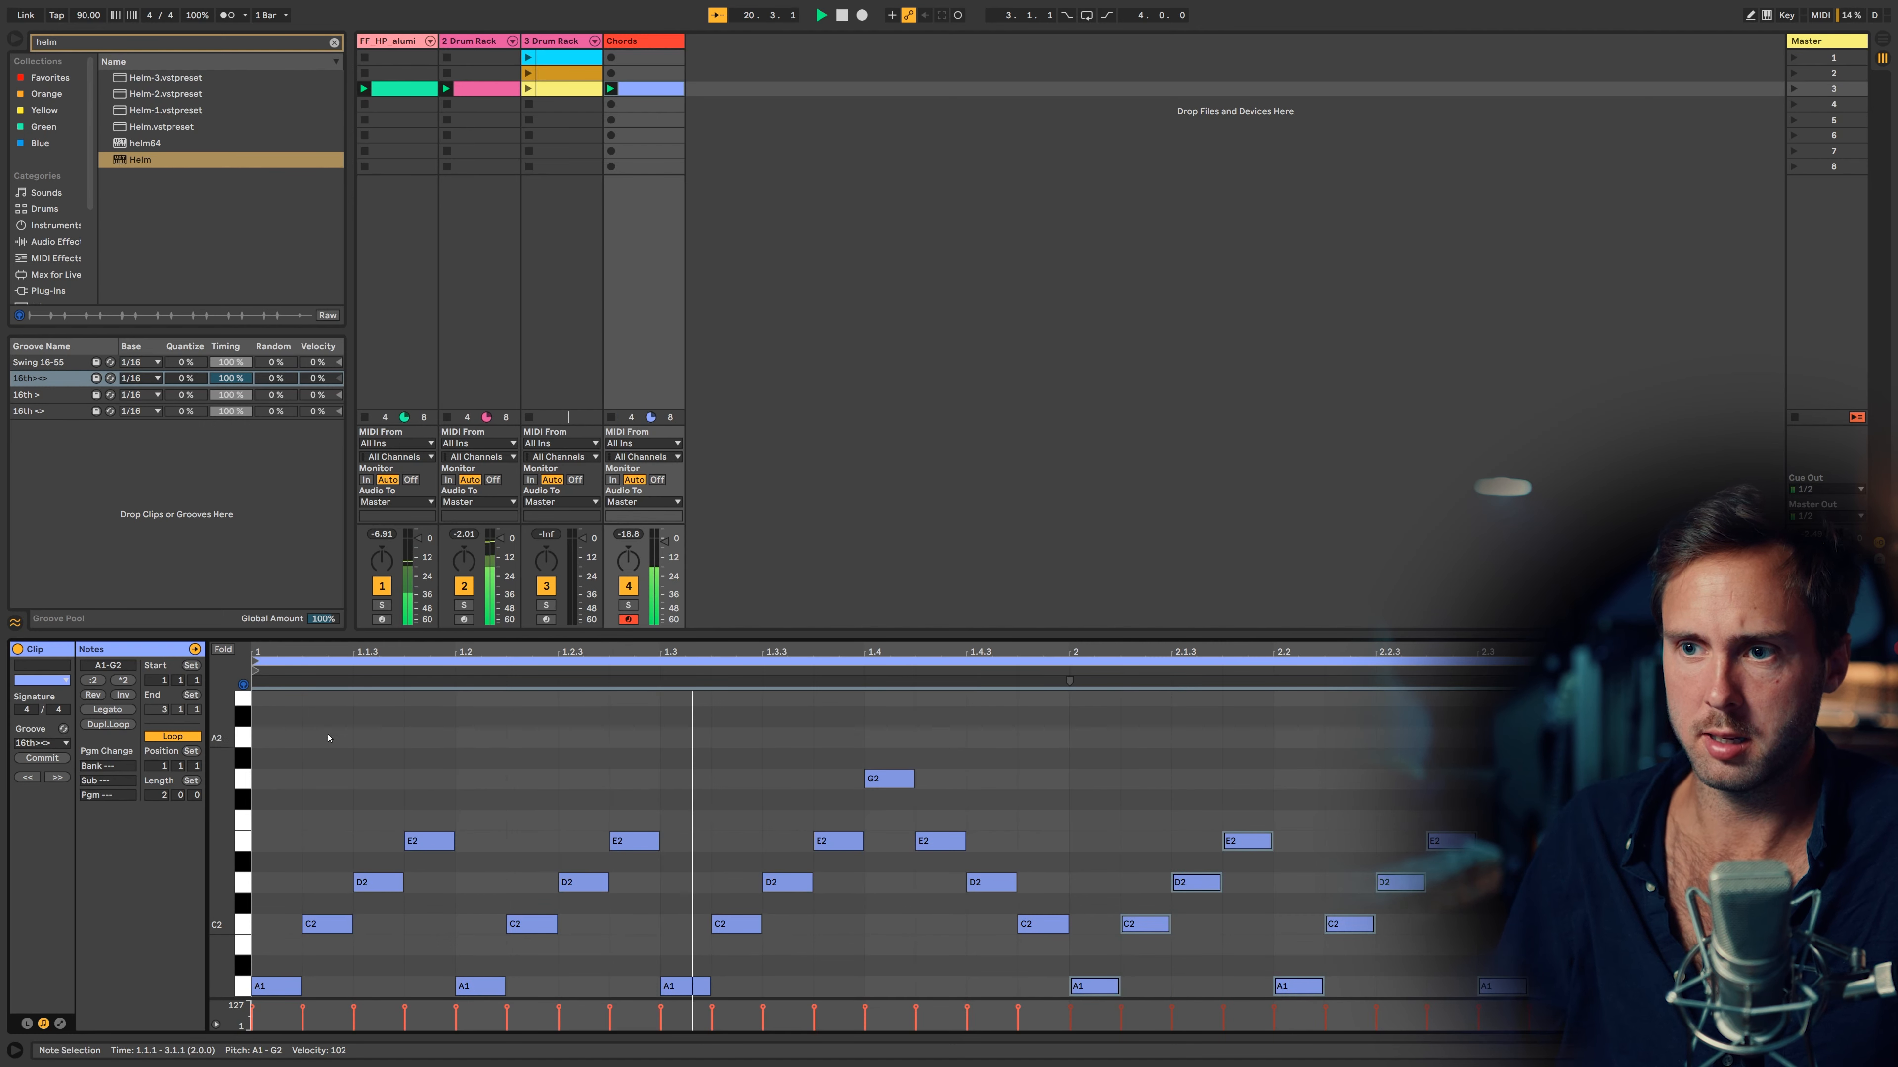